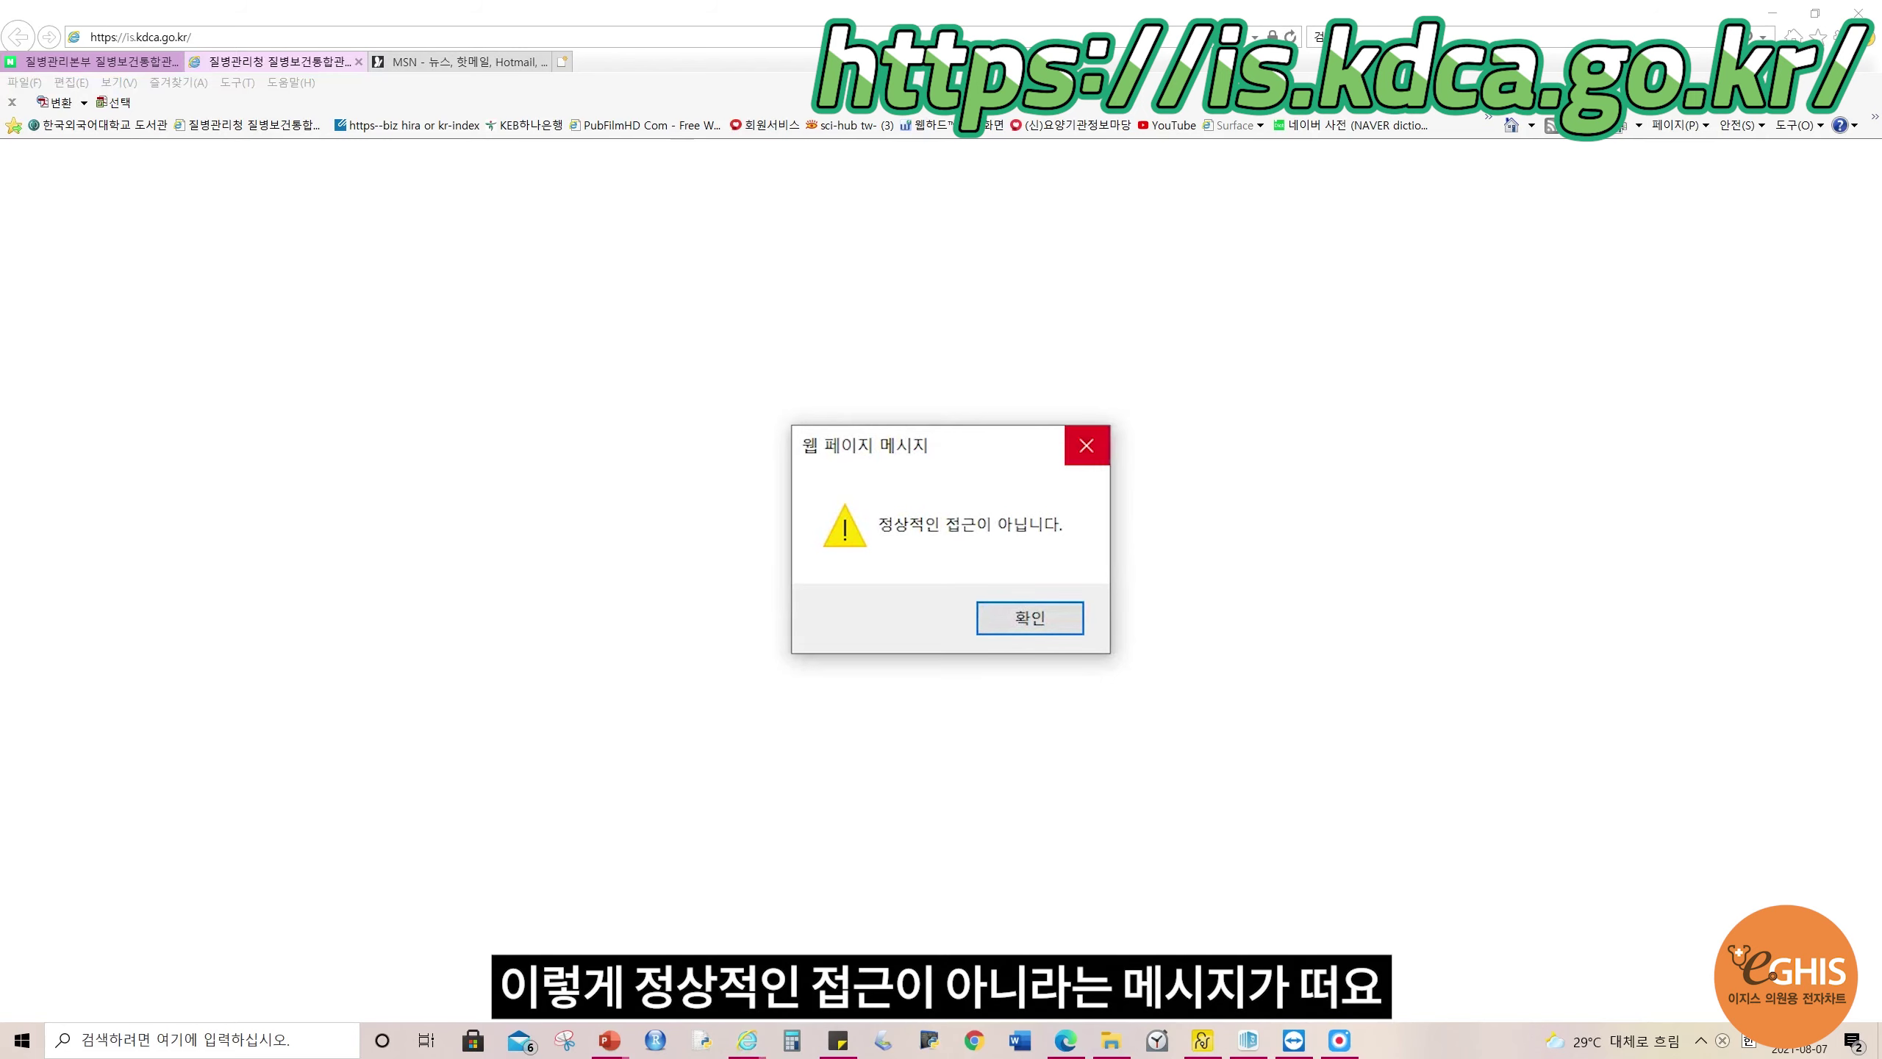
- Dismiss the abnormal-access warnings and close the blank is.kdca.go.kr tab
click(1086, 444)
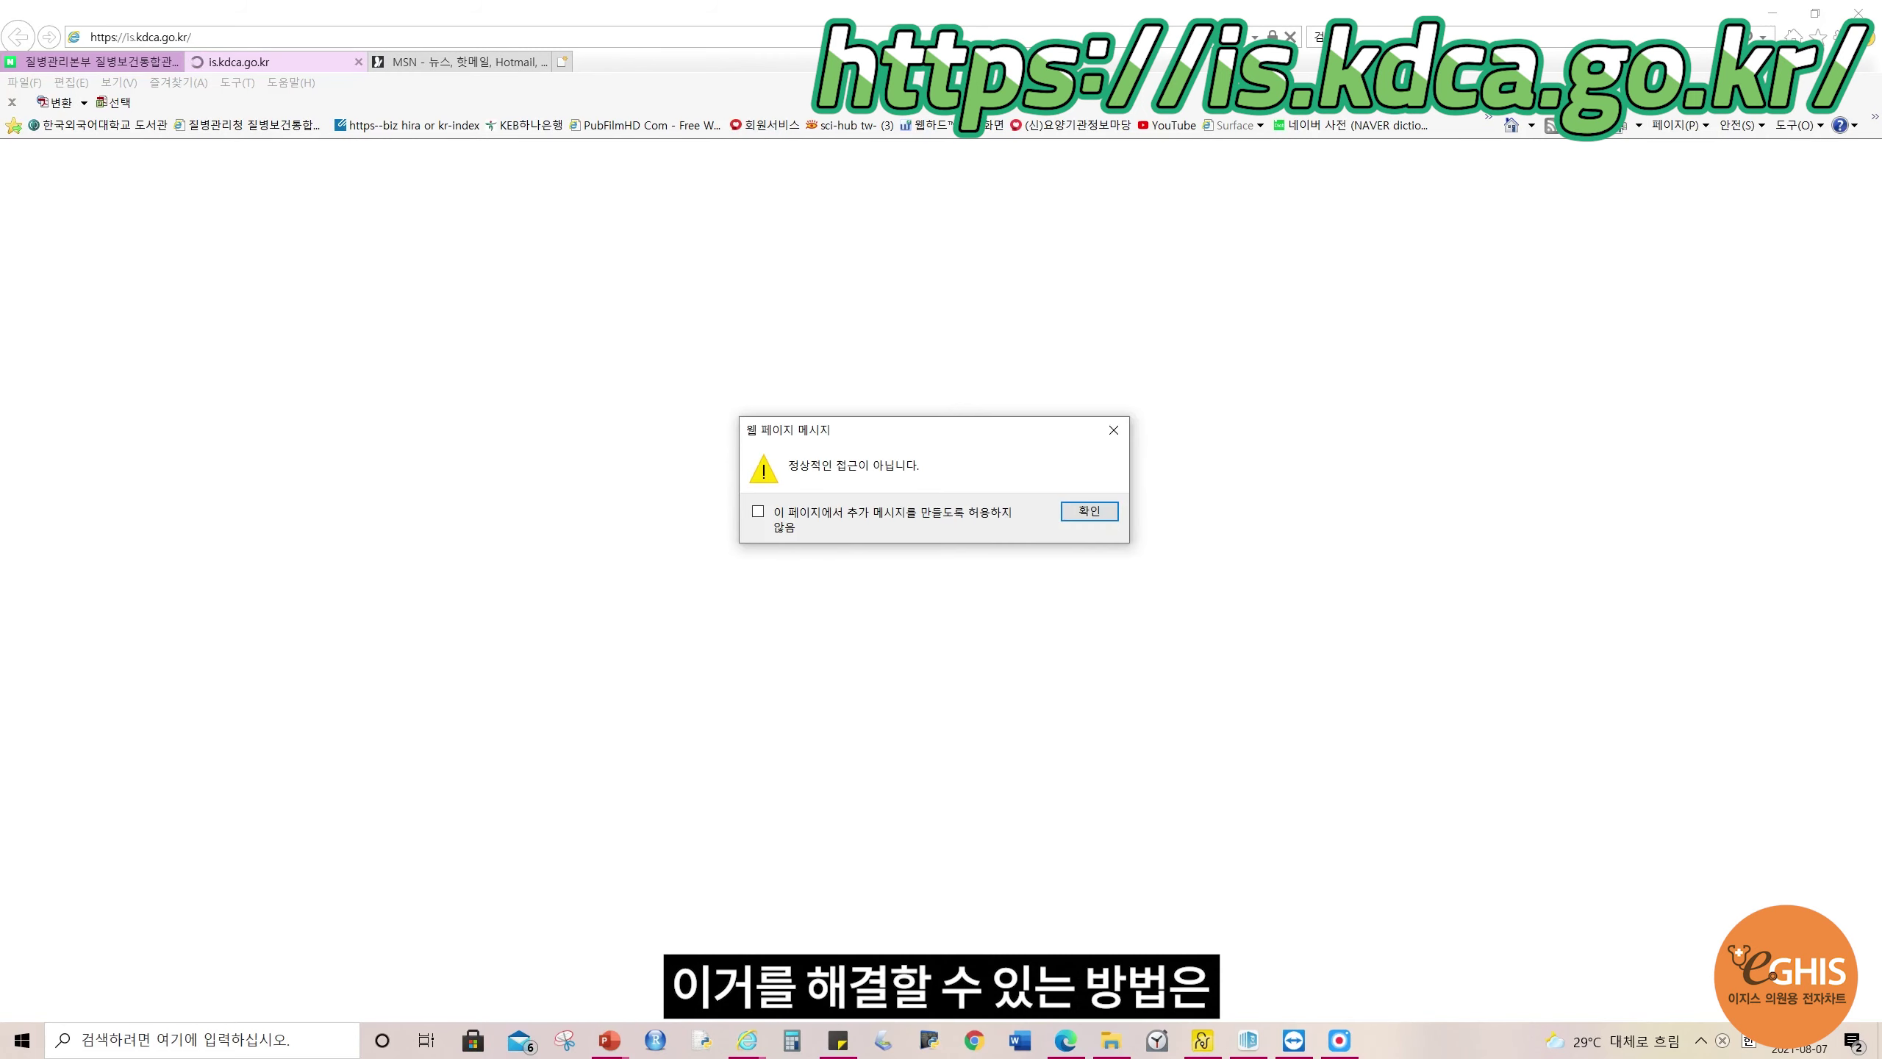
key(Return)
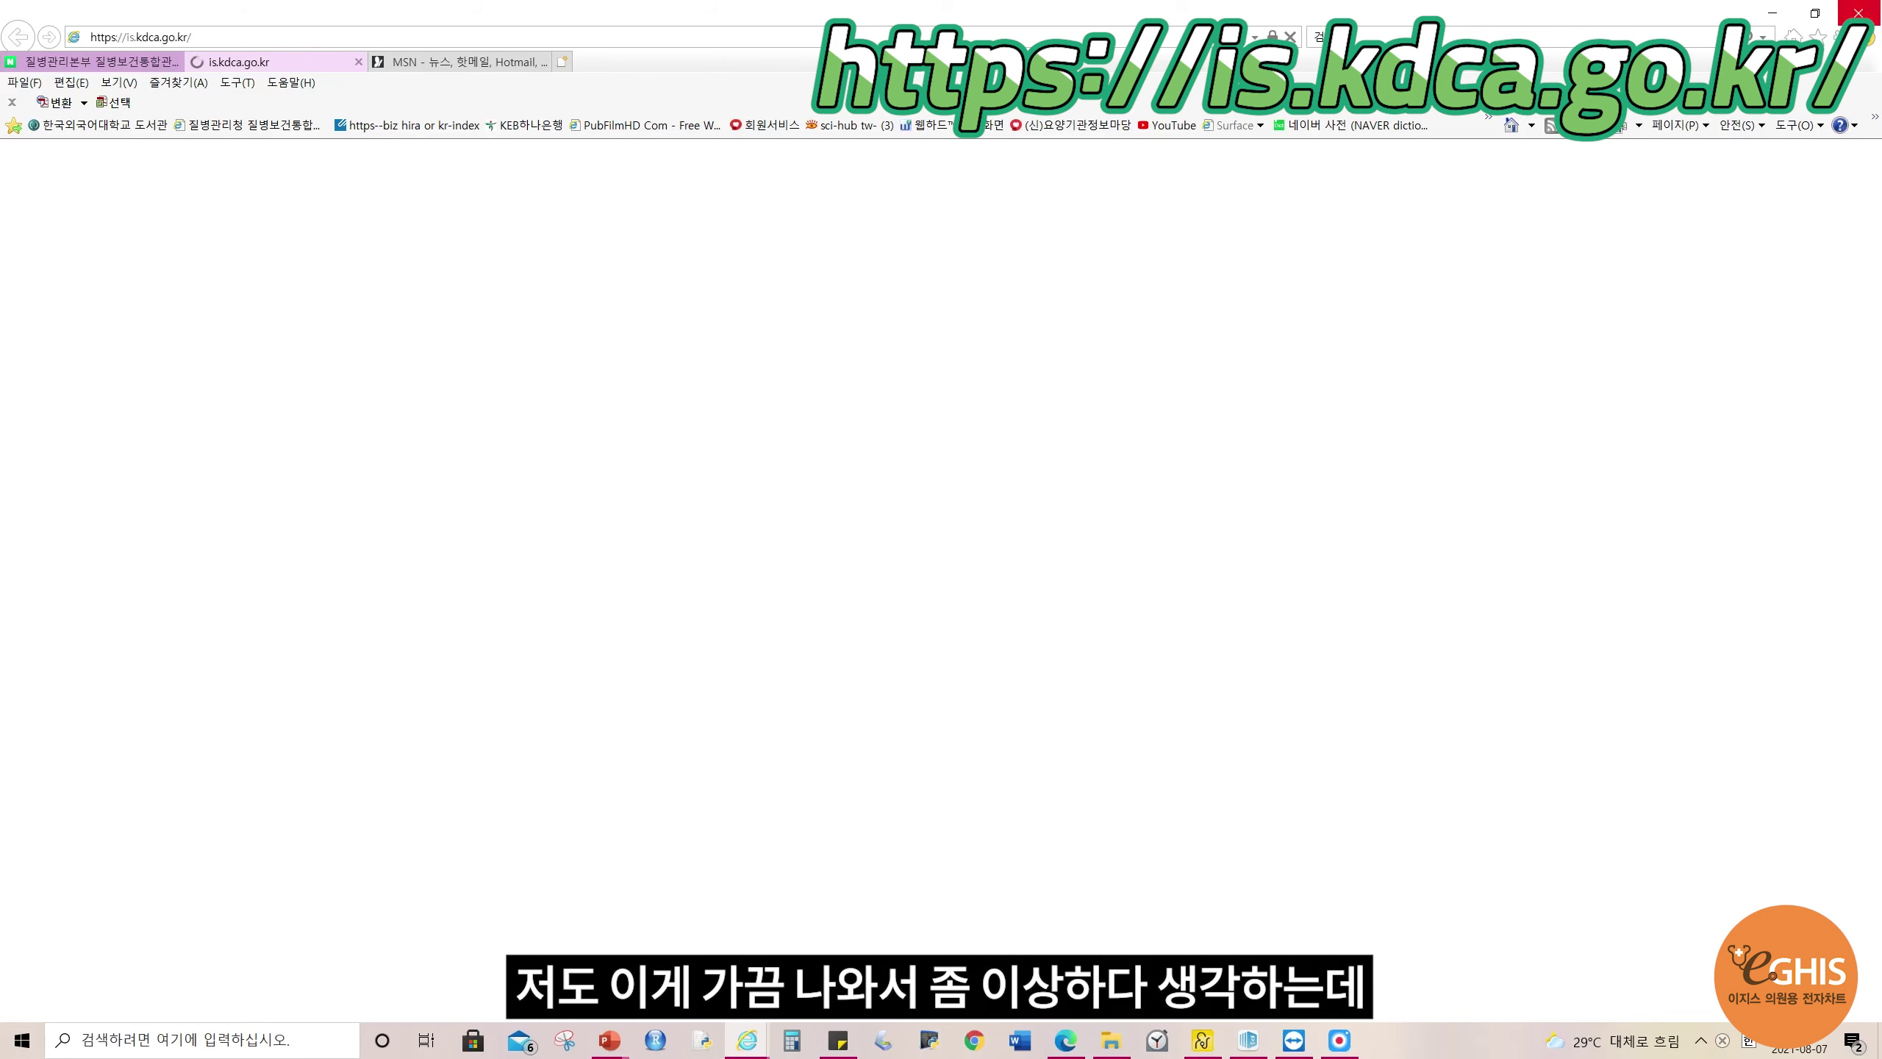
click(358, 62)
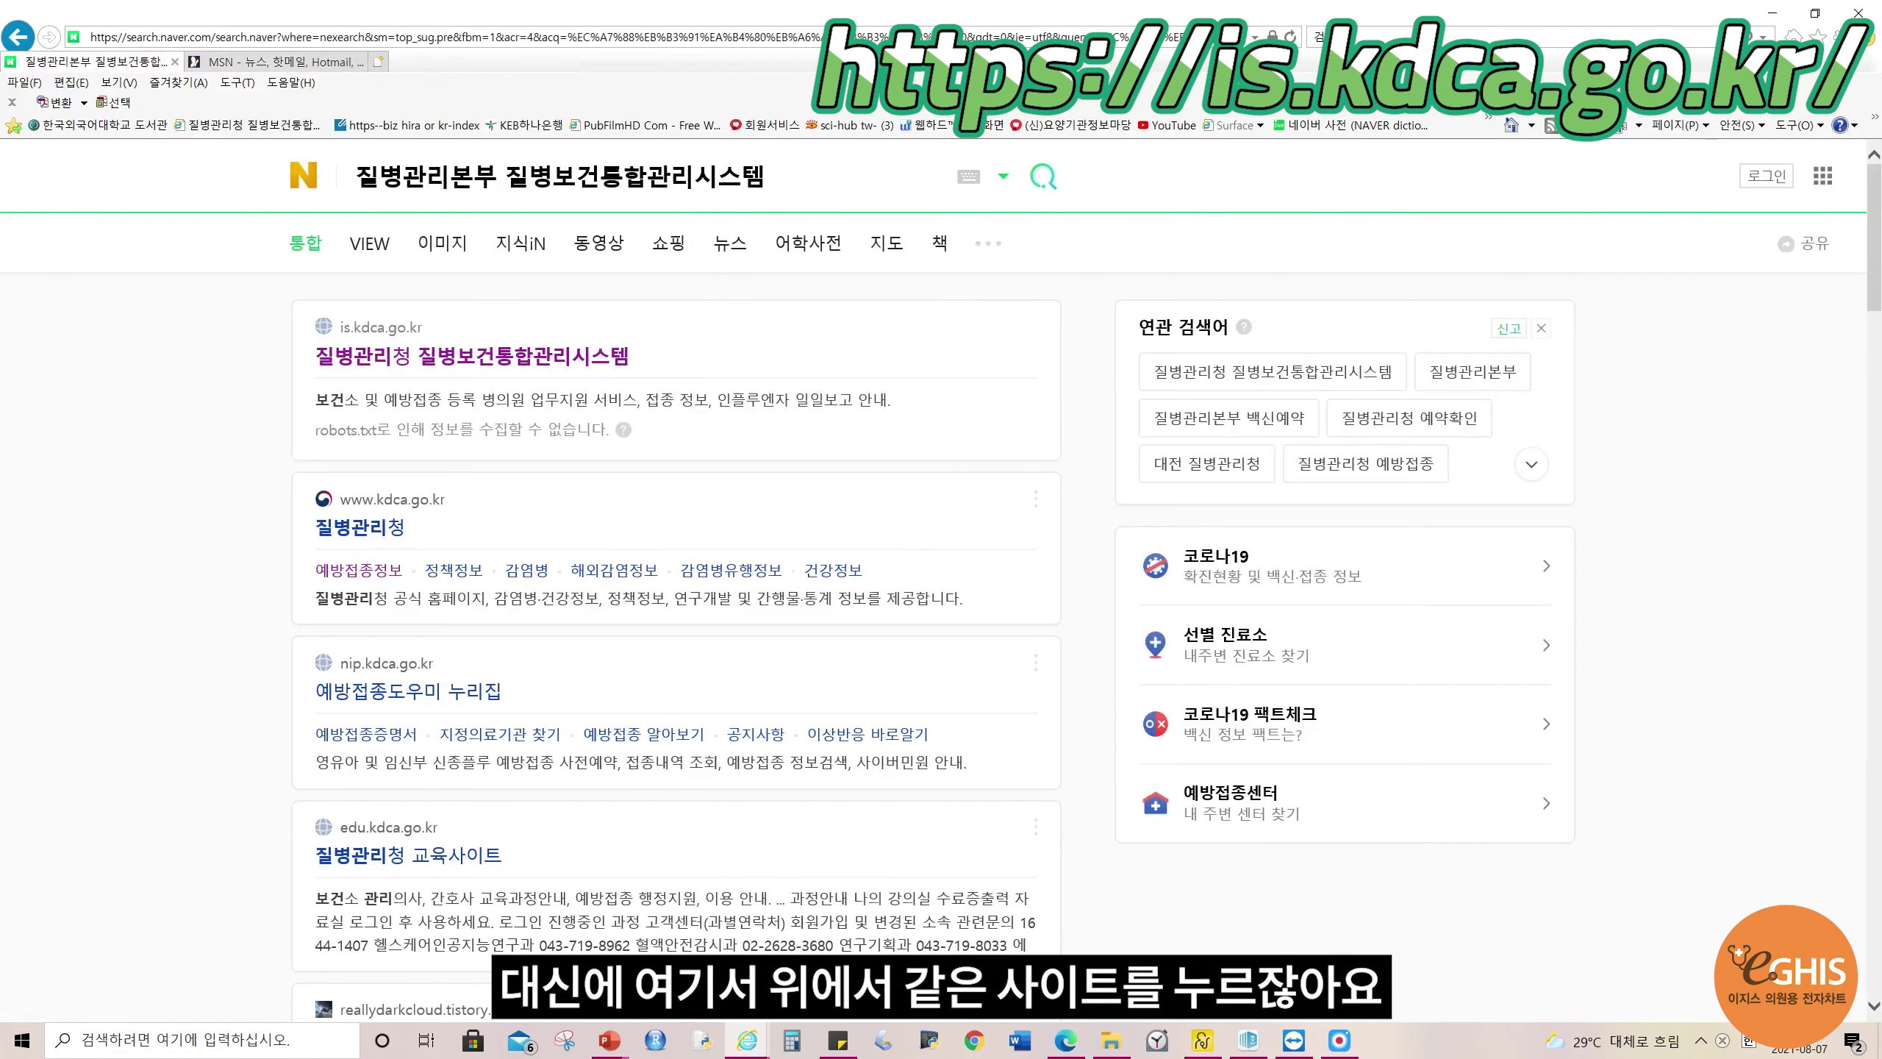
click(457, 36)
text(https://is.kdca.go.kr/)
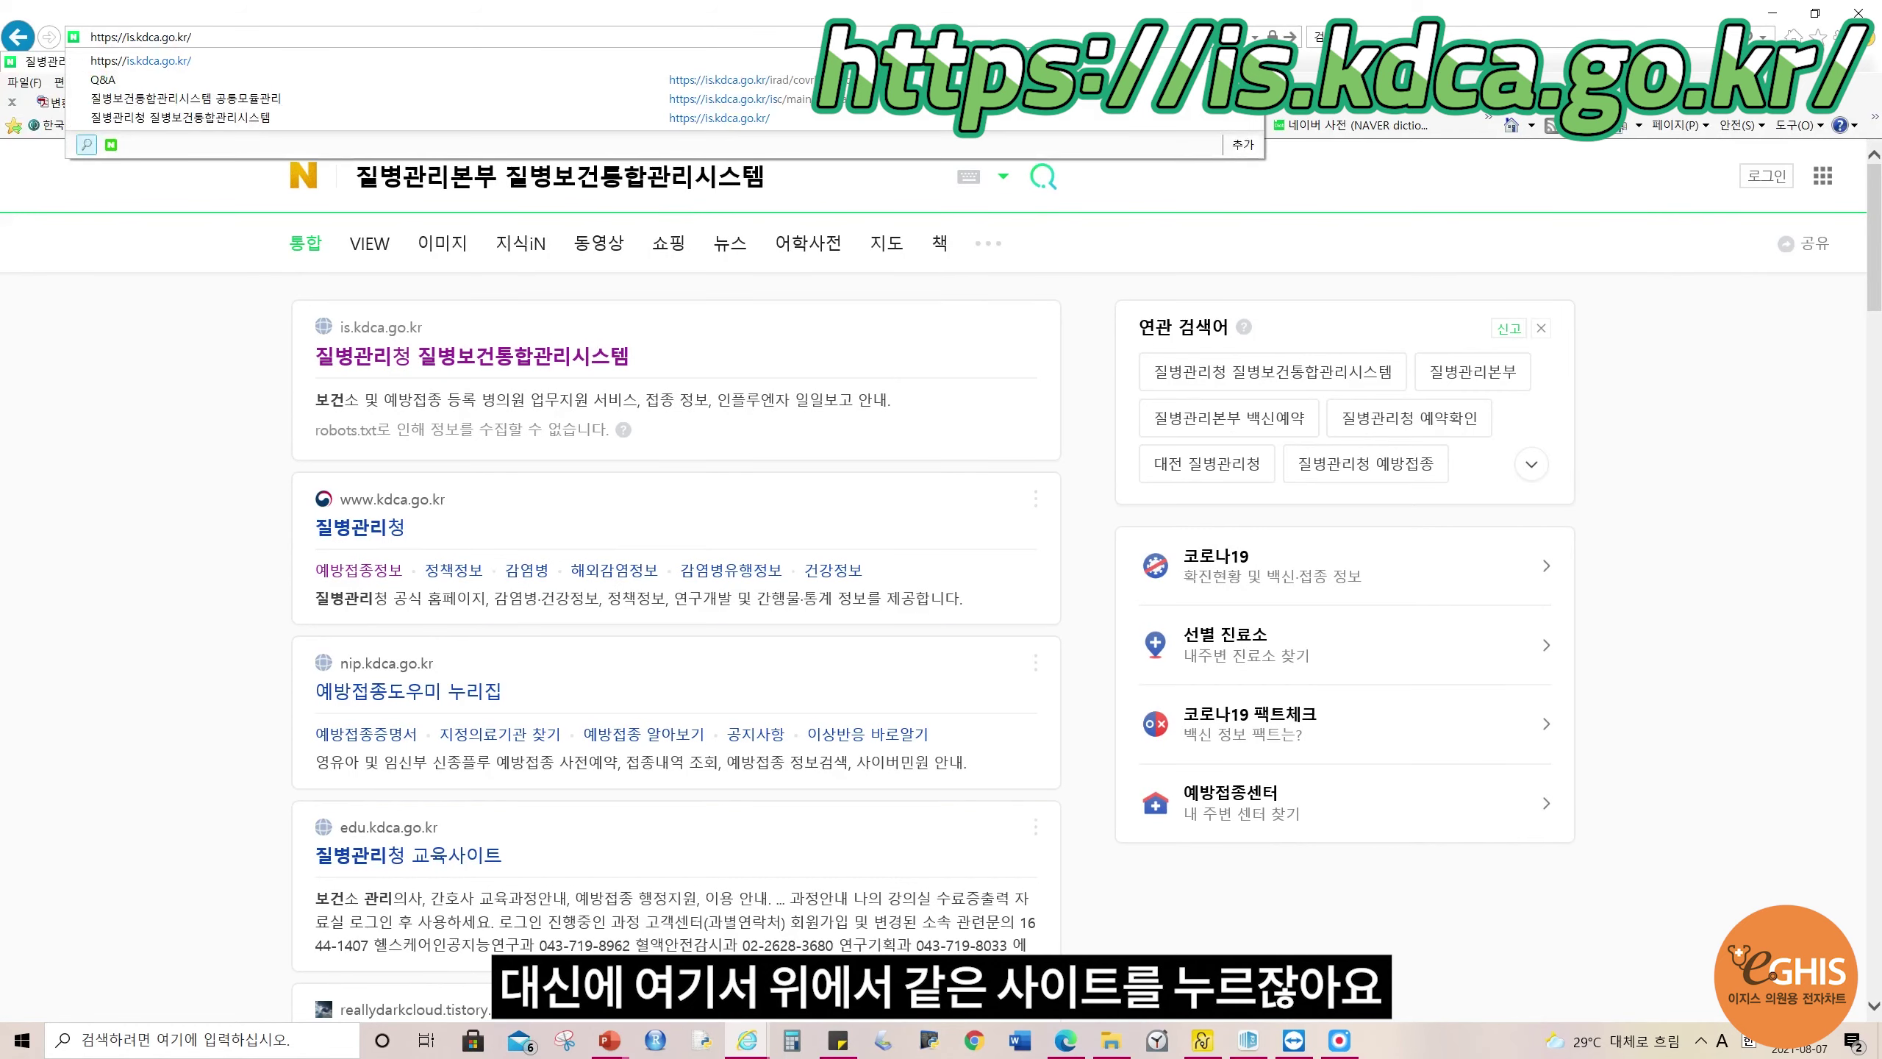
key(Return)
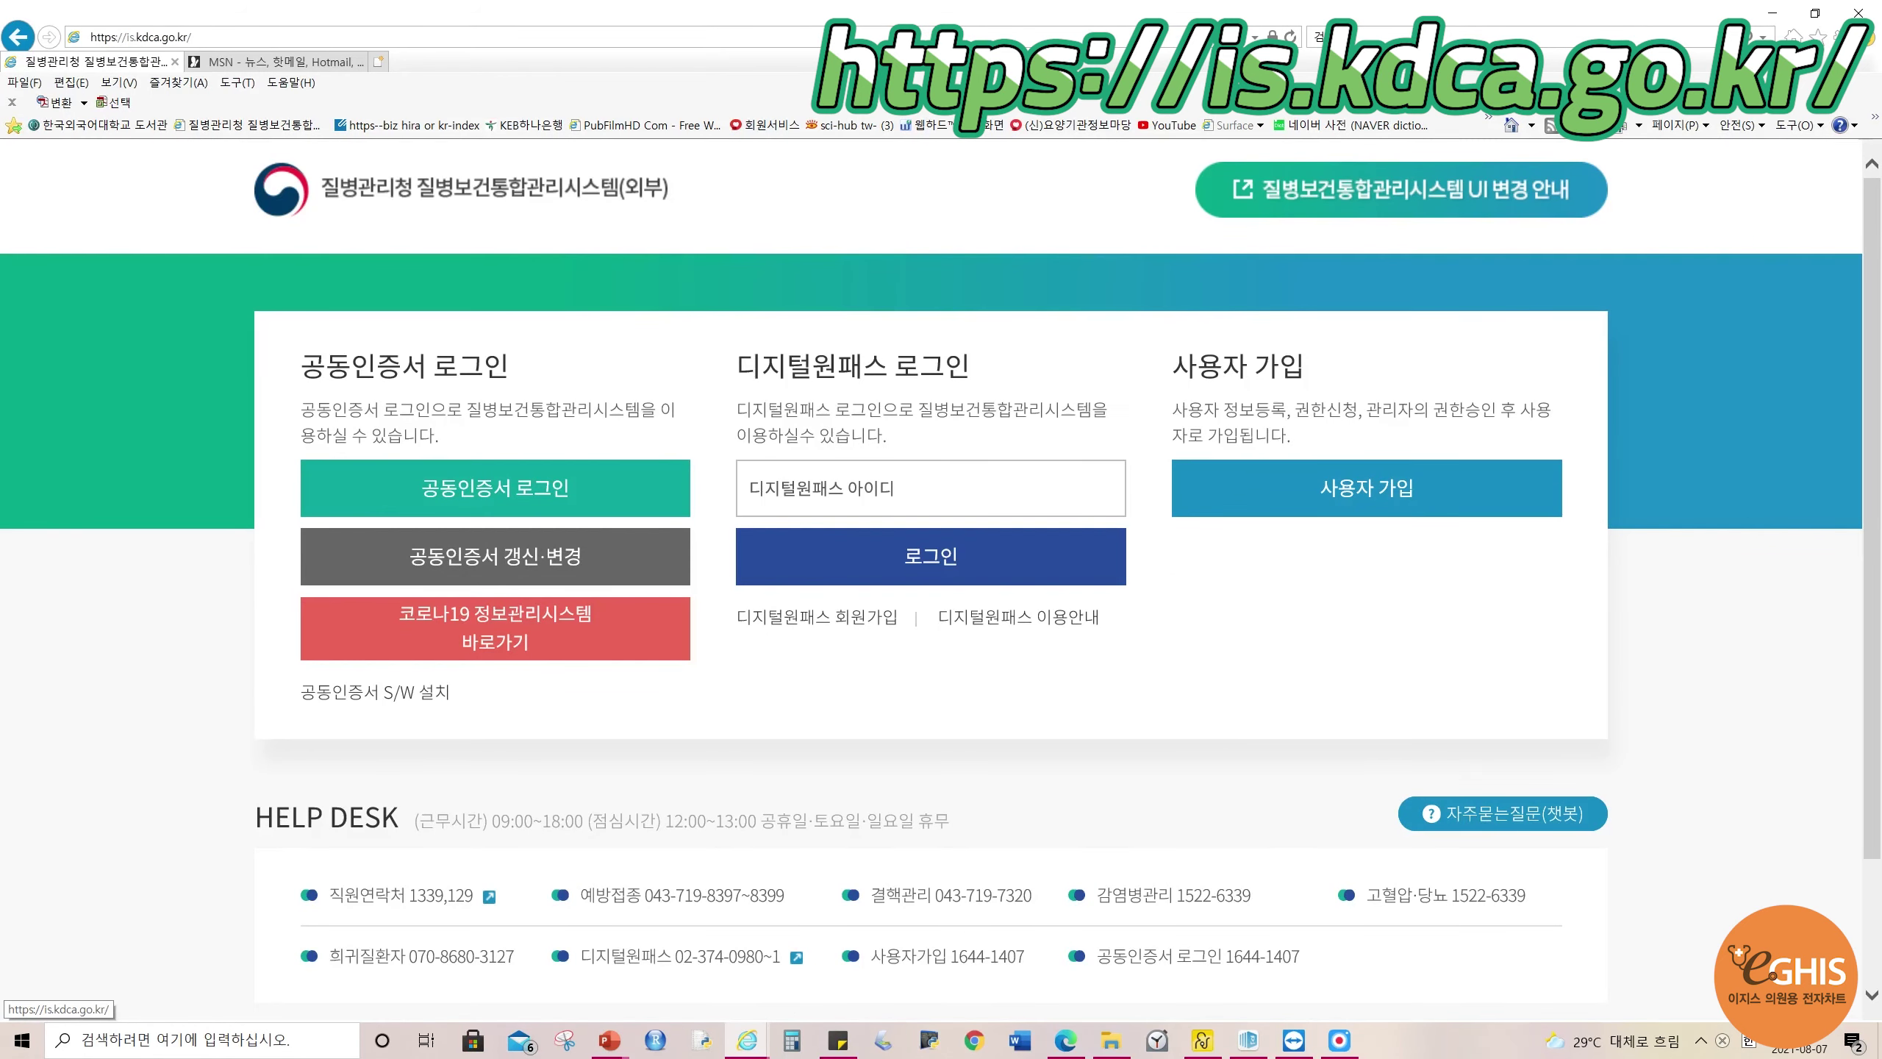
key(alt+a)
key(Escape)
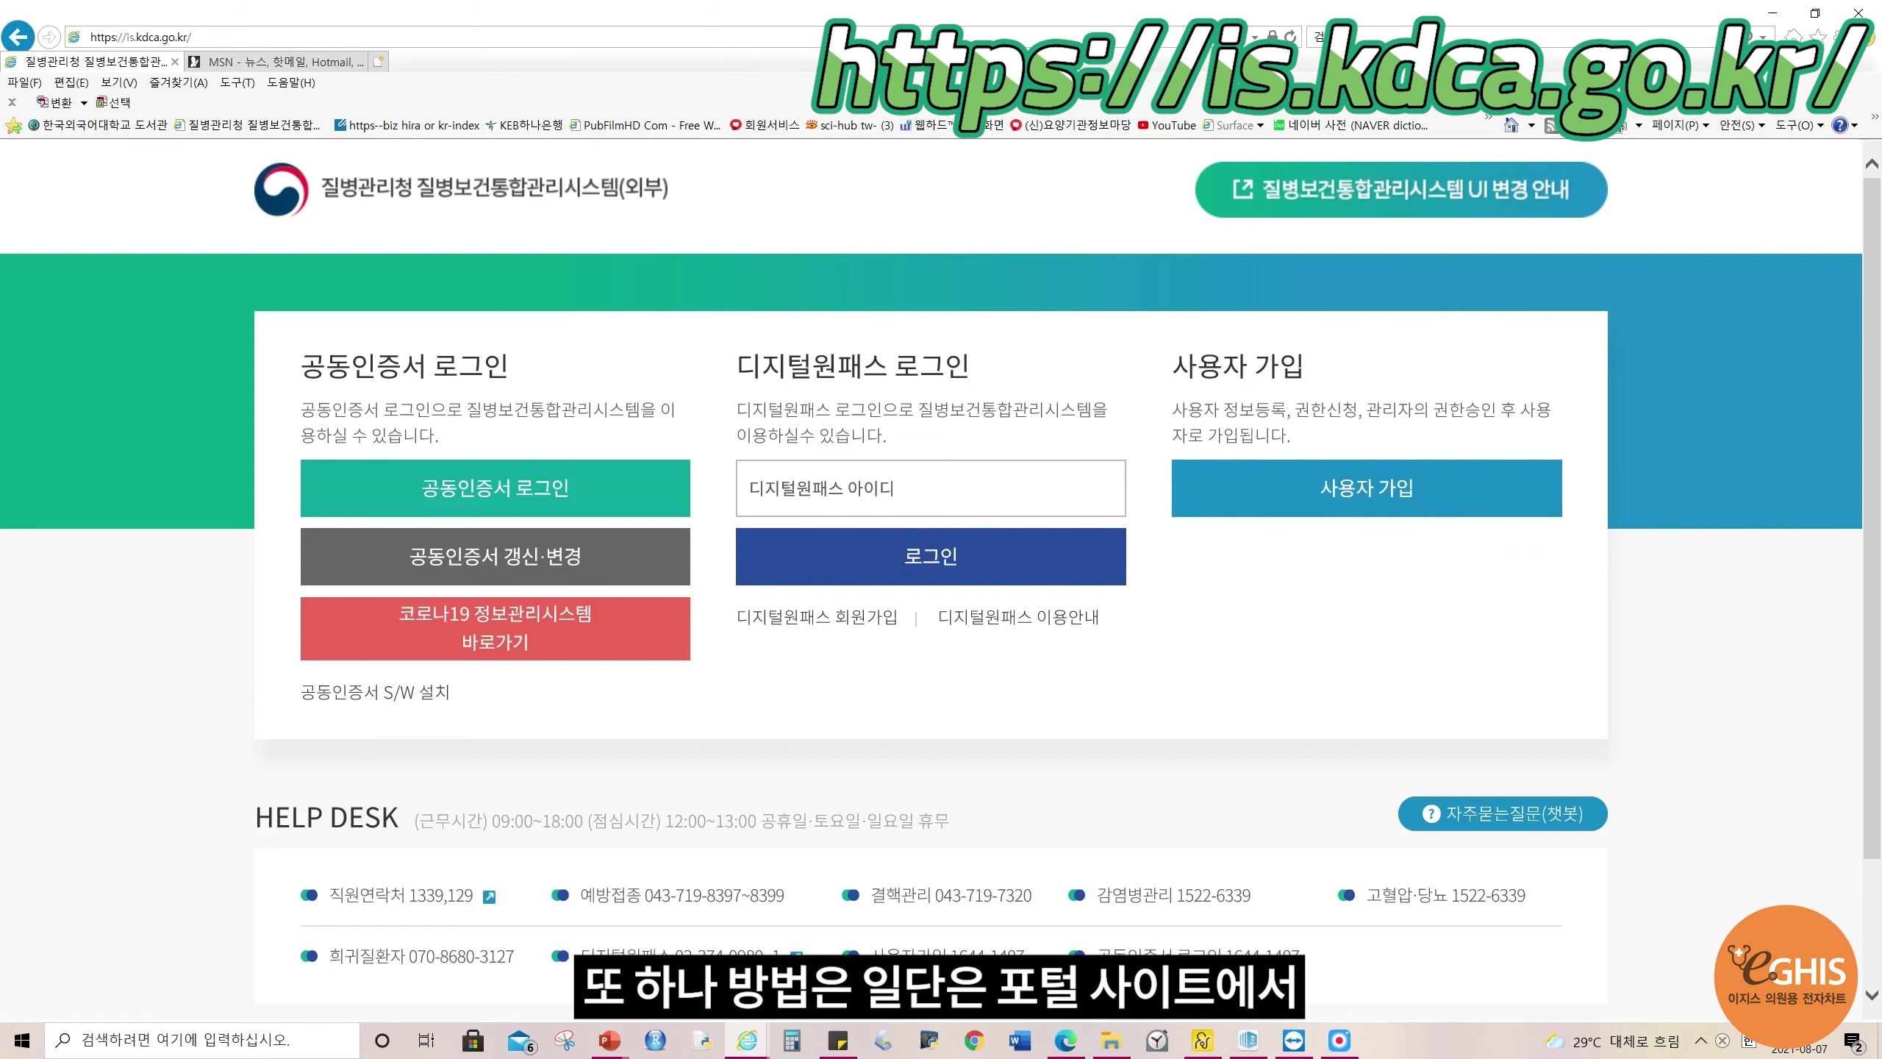
- Open Naver in a new browser tab and search for "질병관리청 질병보건통합관리시스템"
click(378, 62)
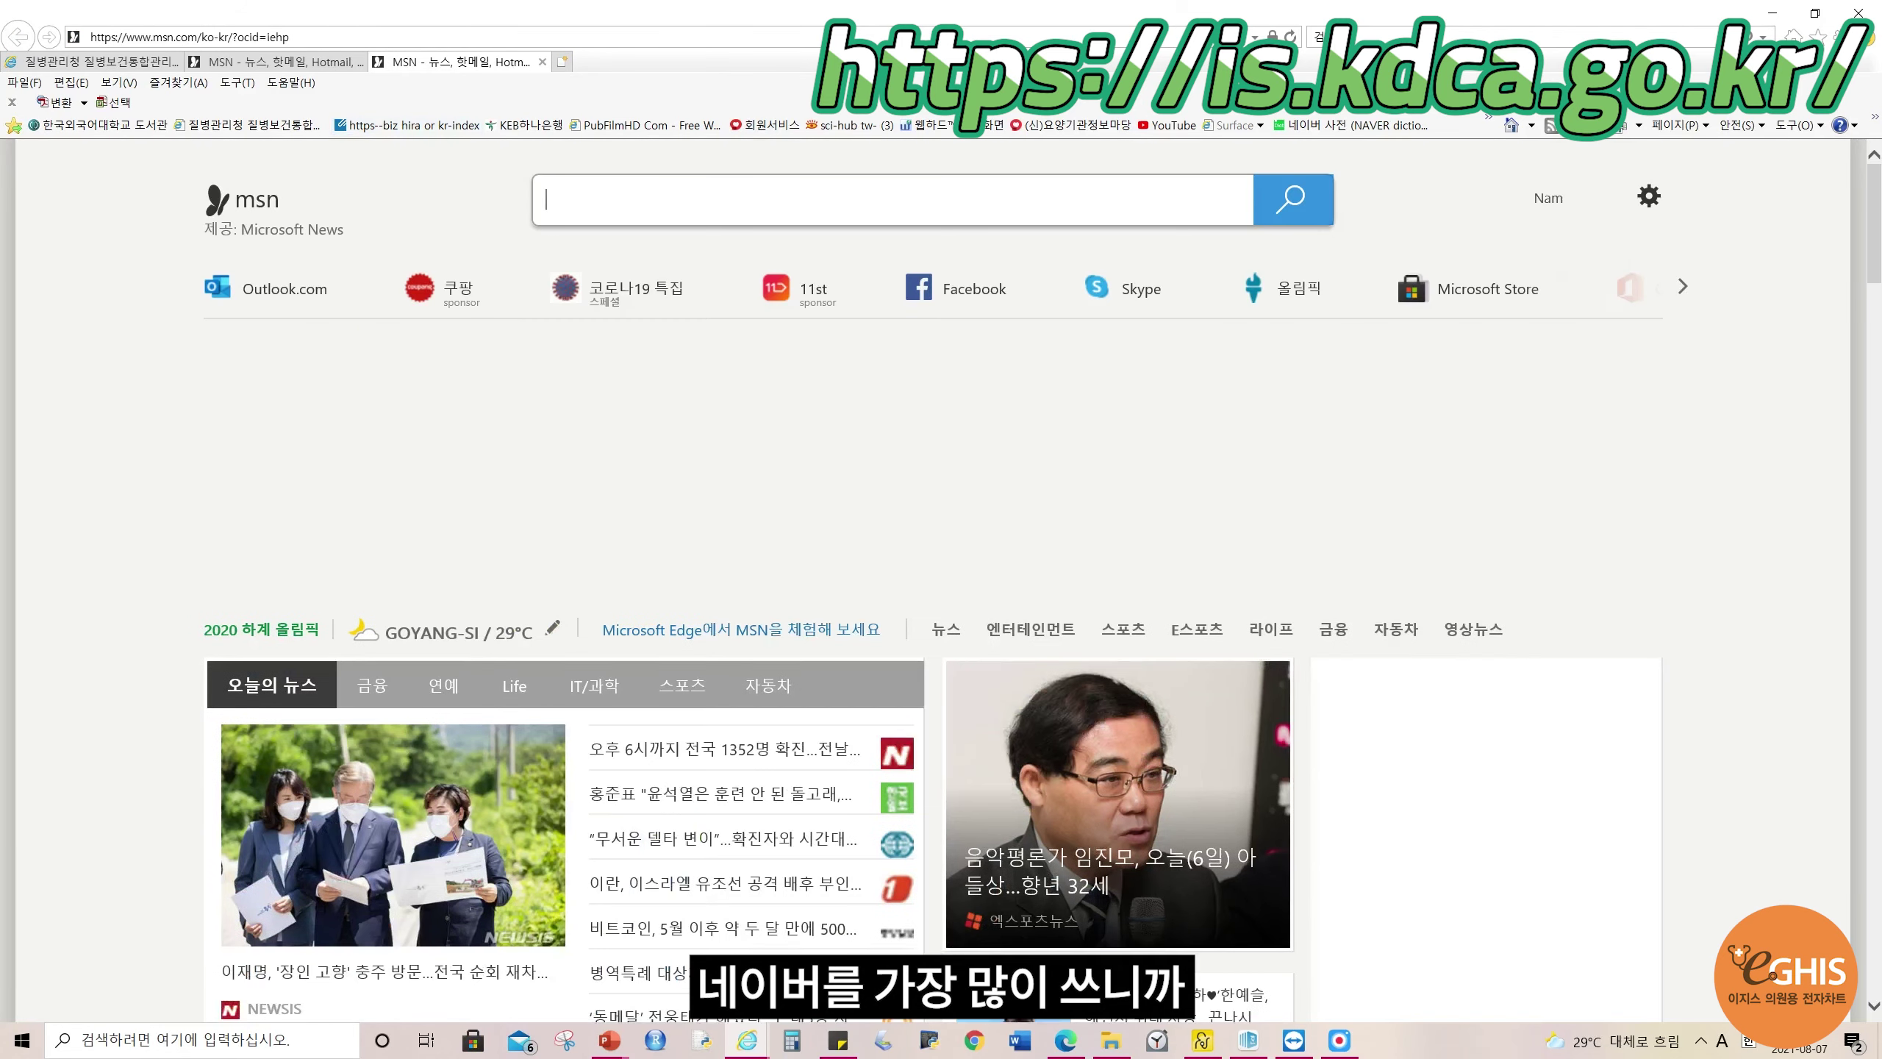
click(189, 36)
text(w)
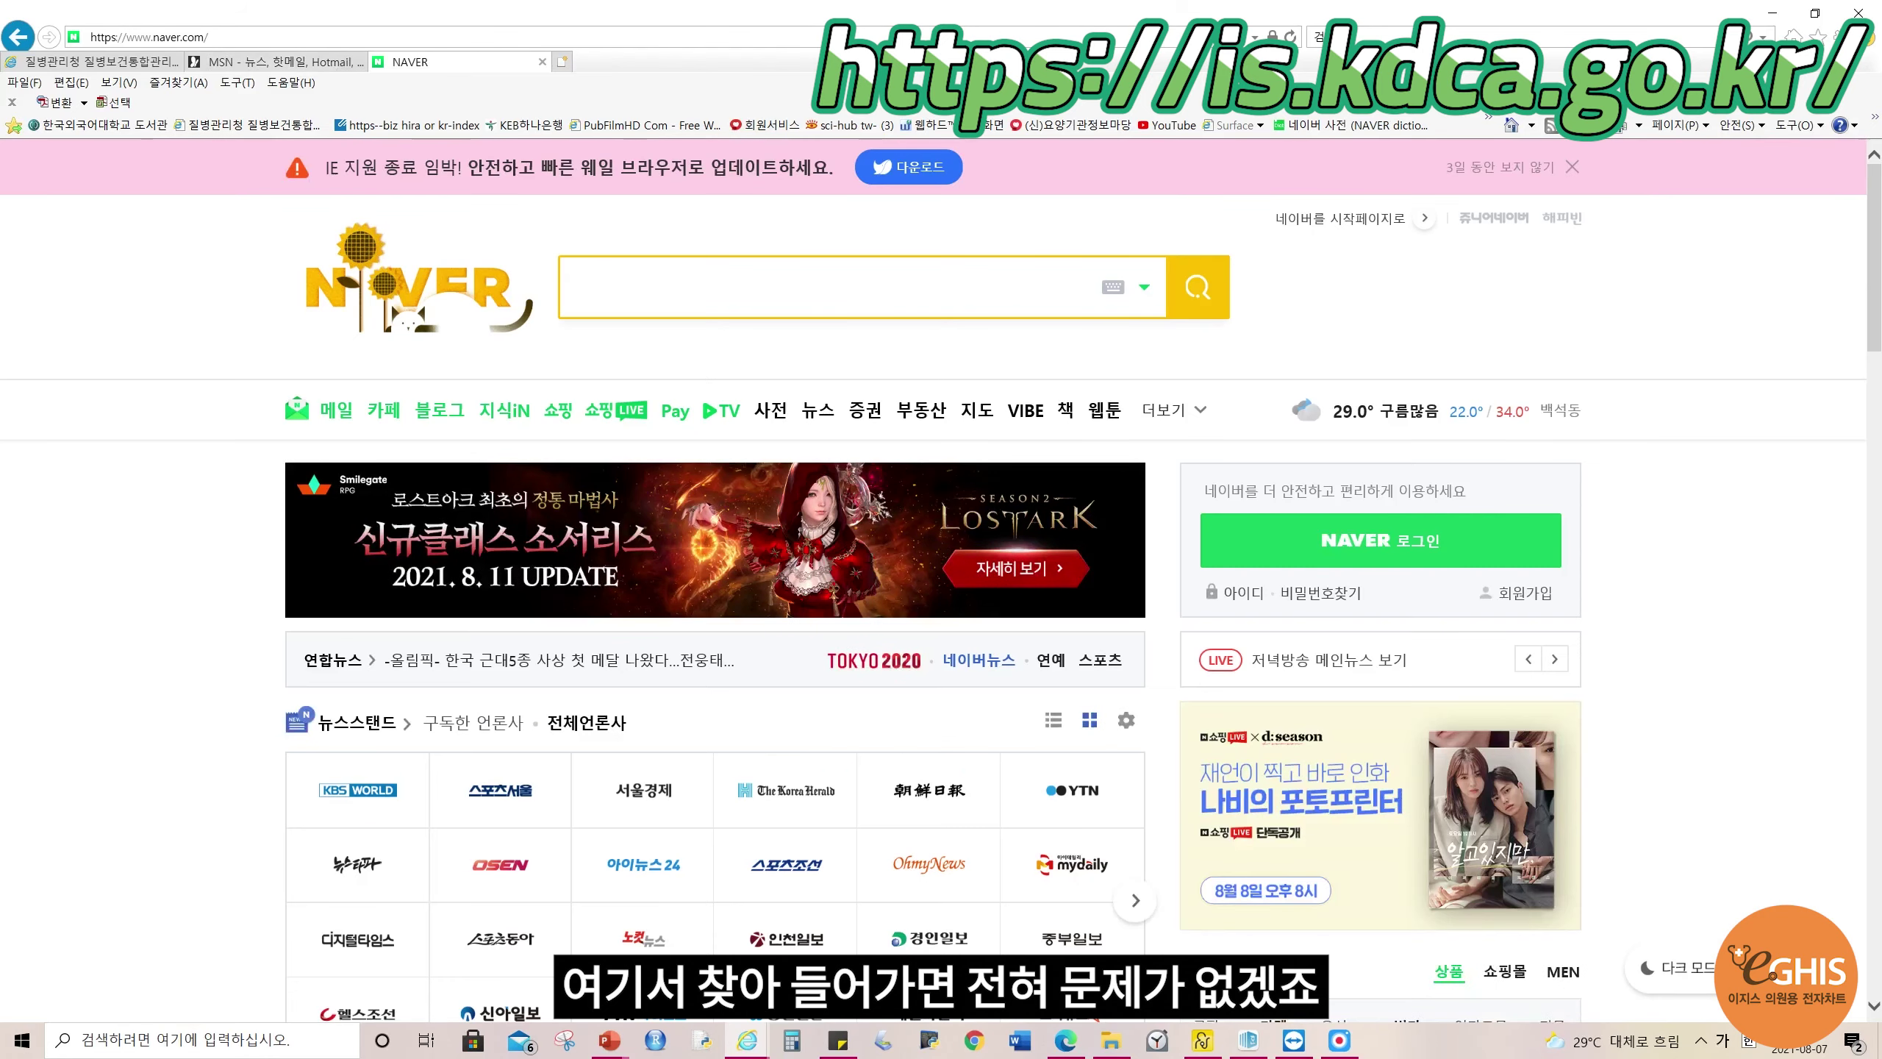
text(지ㄹ병)
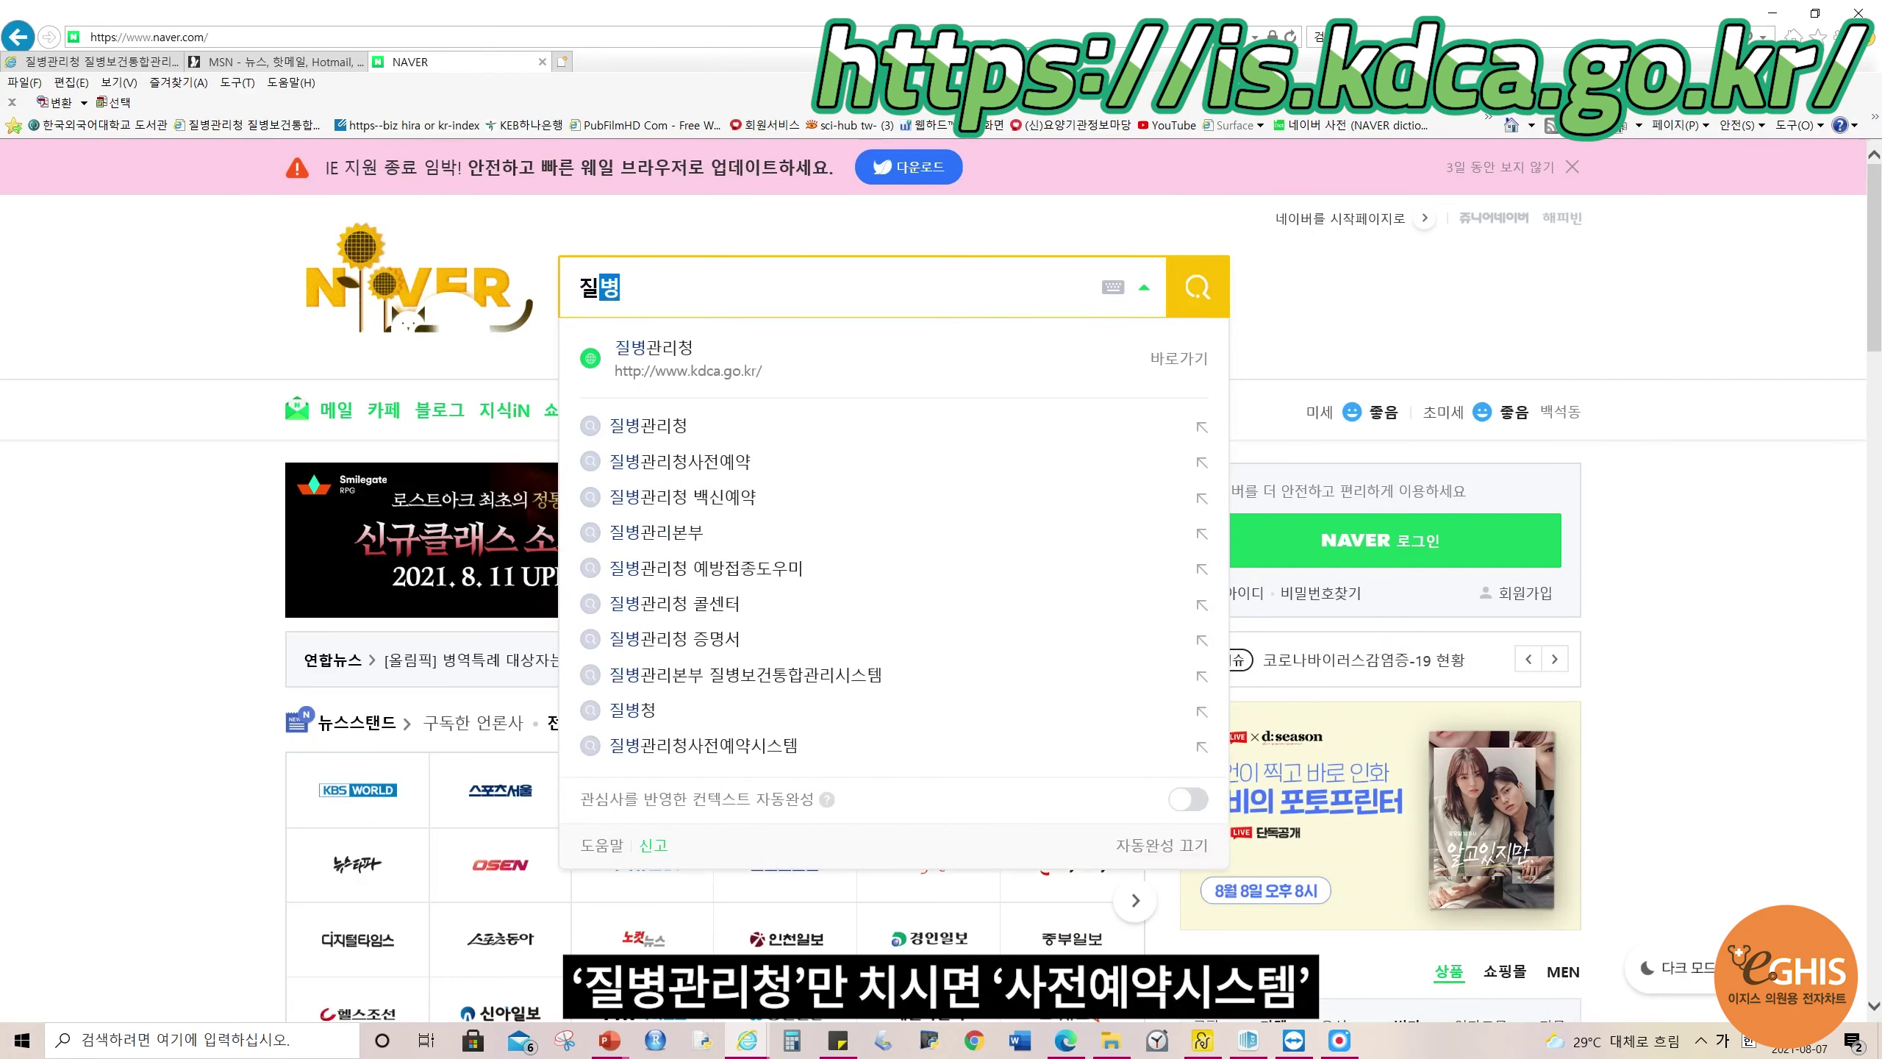
text(관리청 질병보건통합관리시스템)
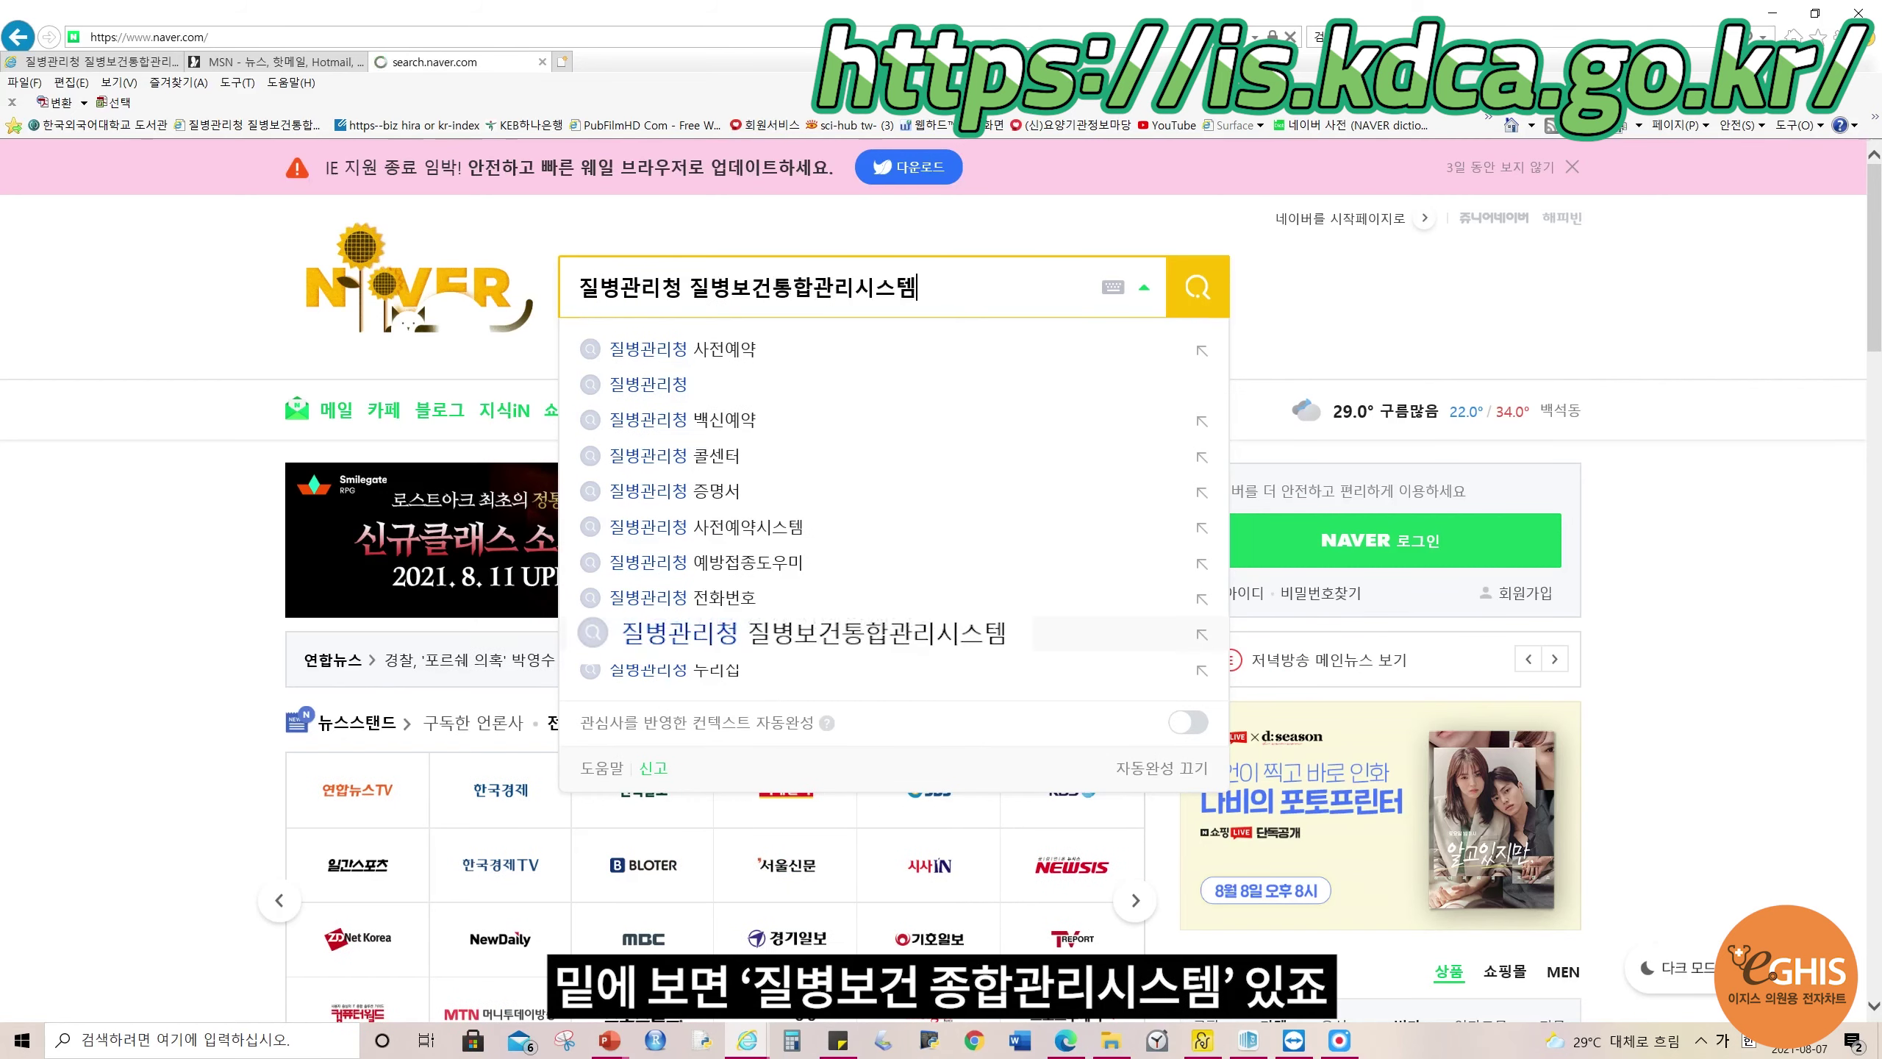
click(812, 633)
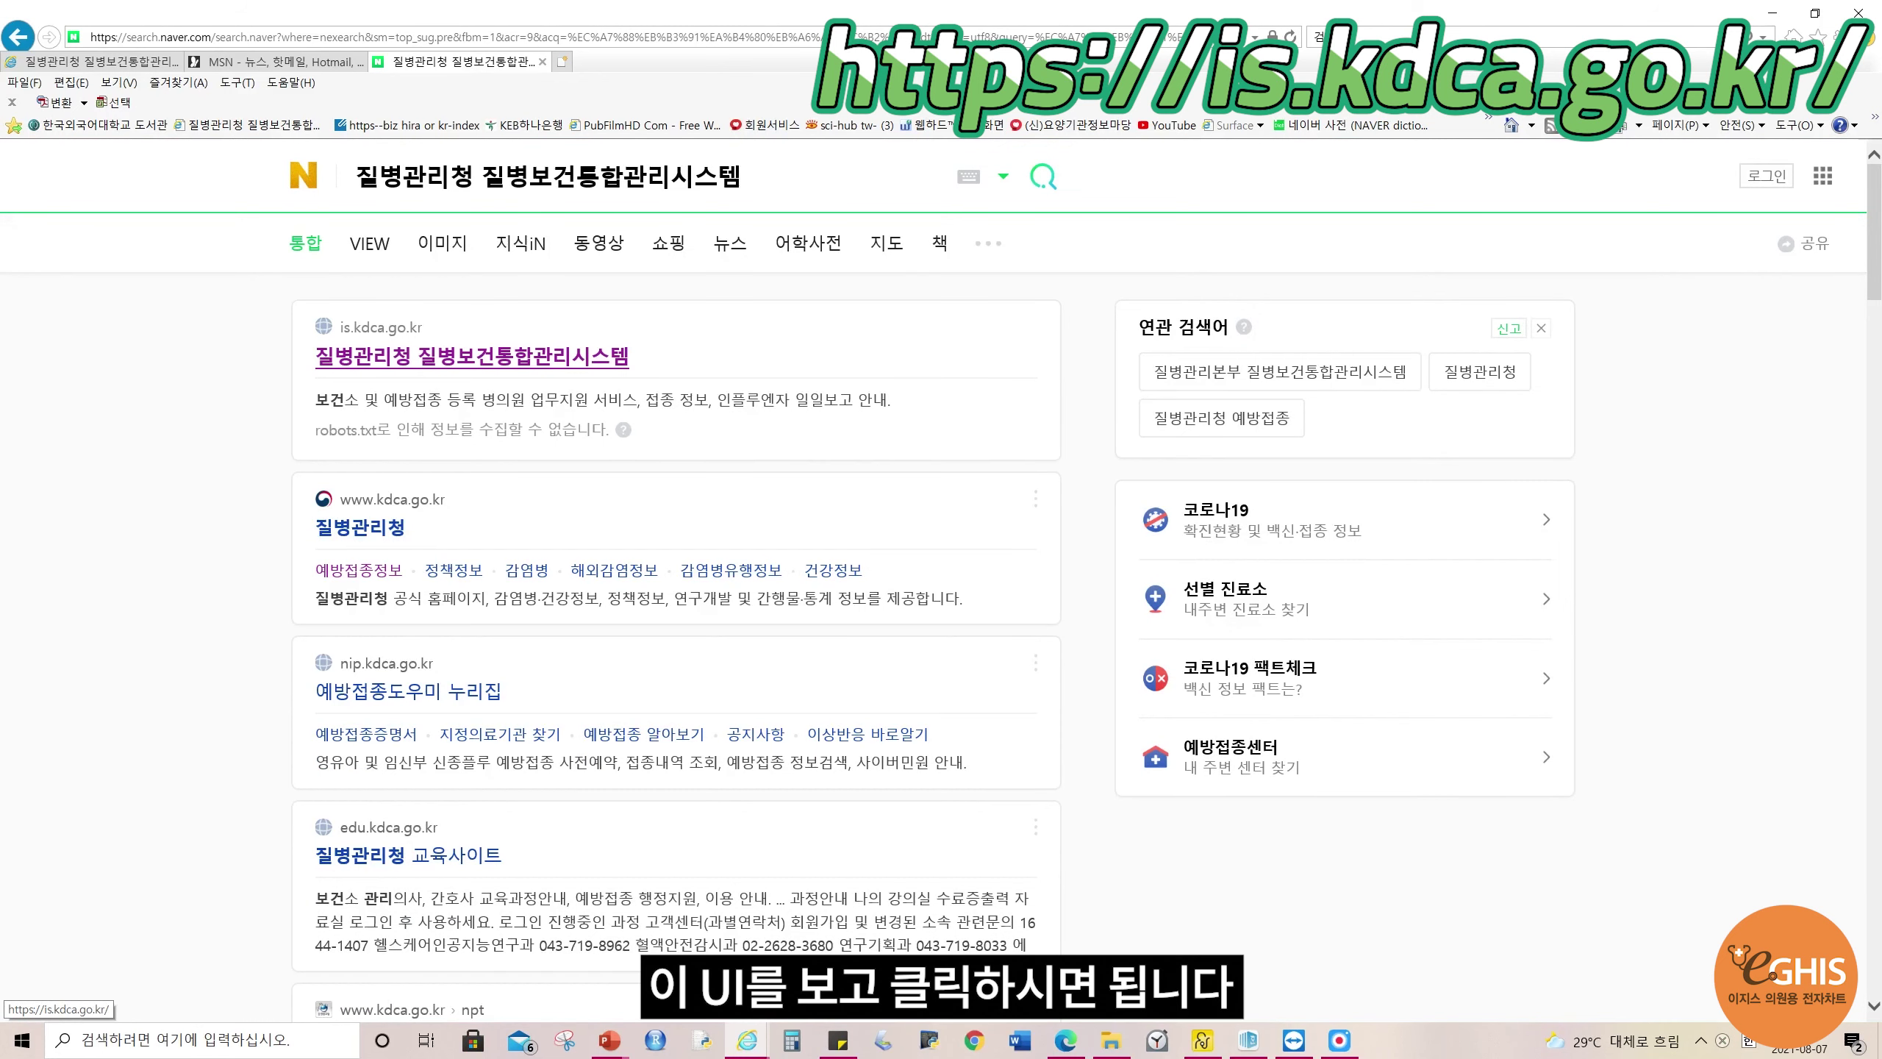
- Open the is.kdca.go.kr search result, compare it with the results page, and return to the login page
click(472, 357)
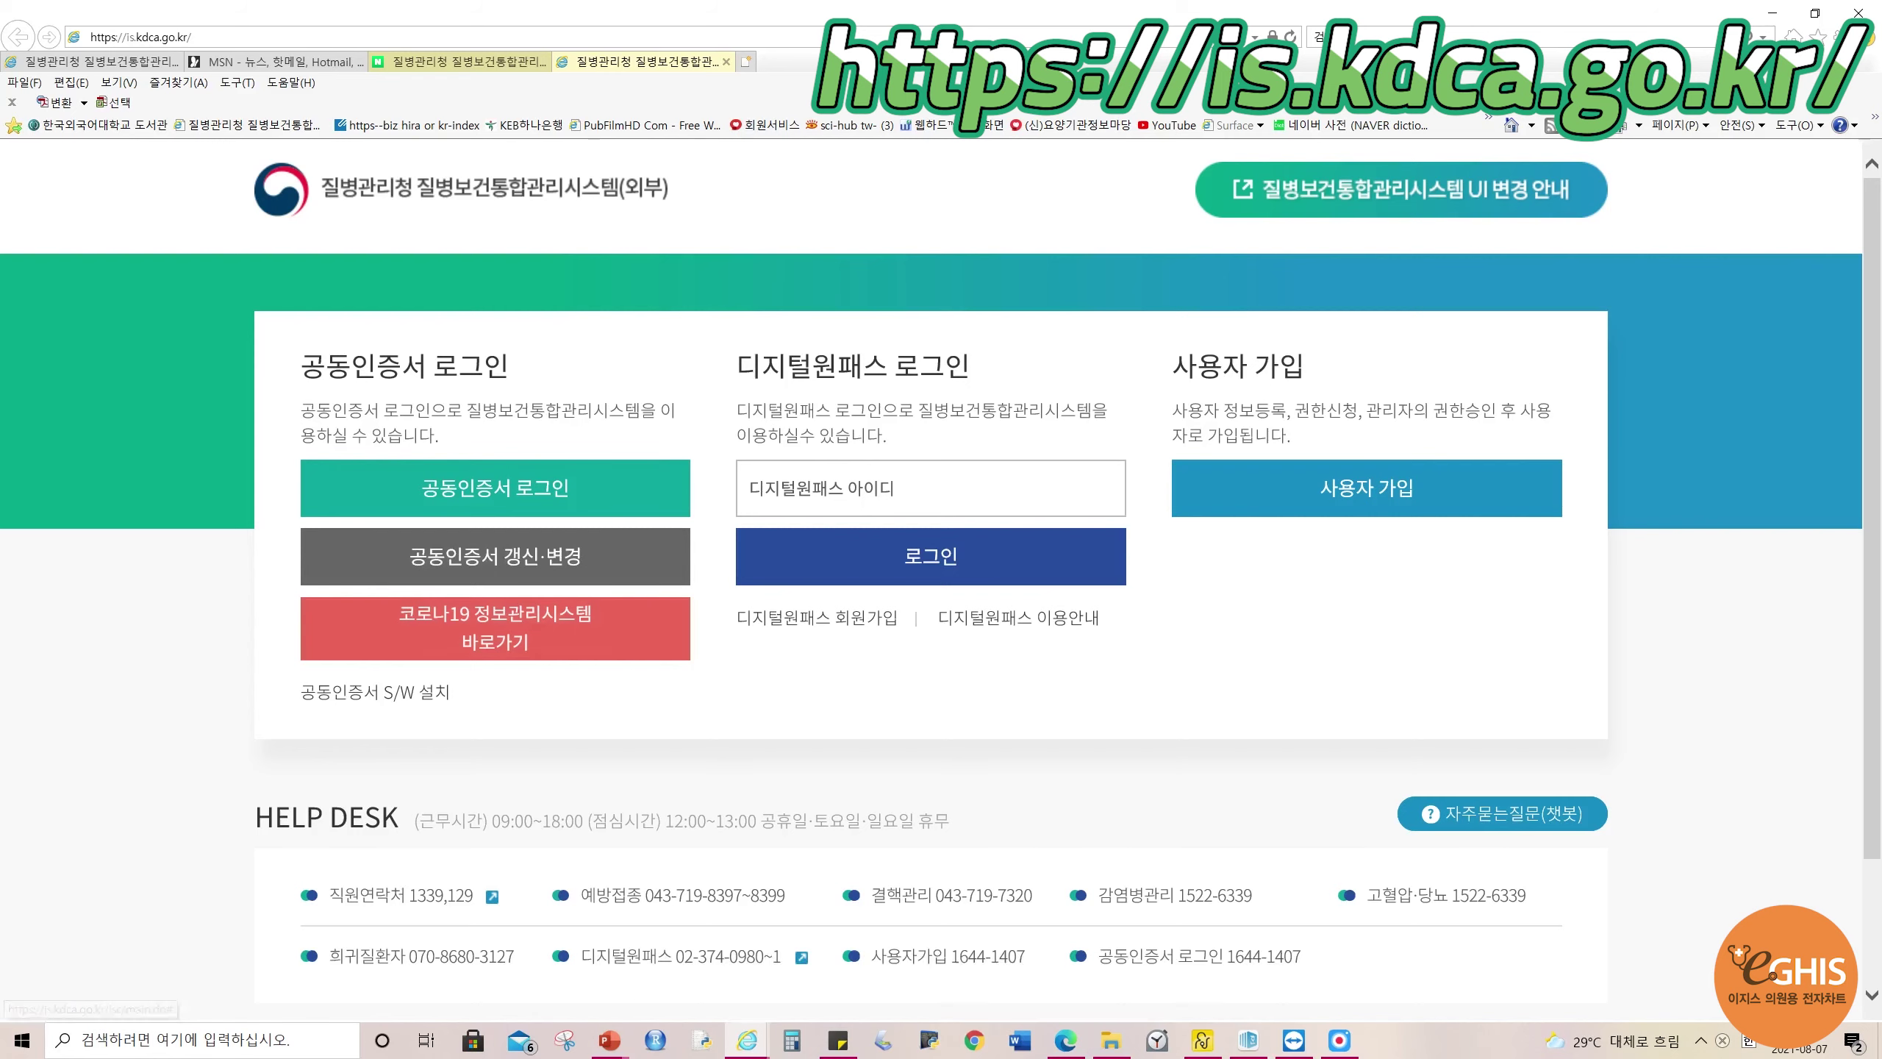
click(460, 62)
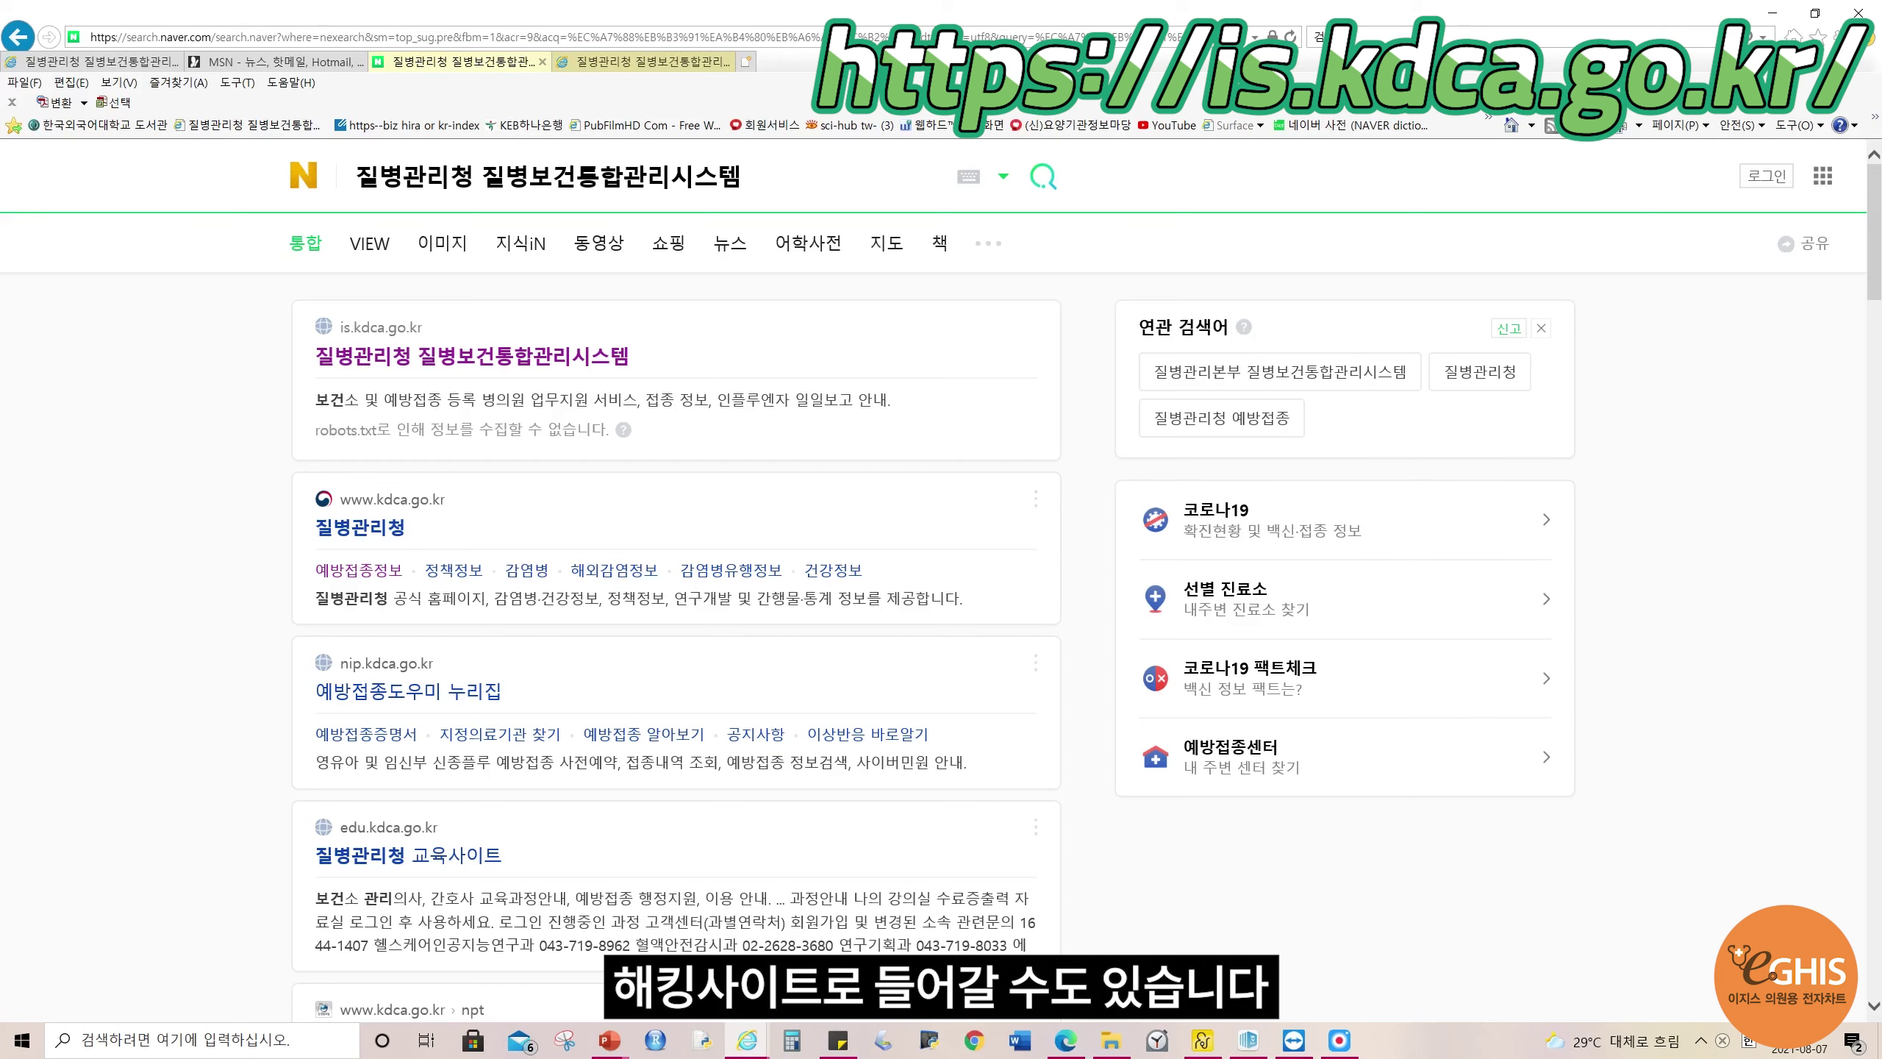
click(641, 62)
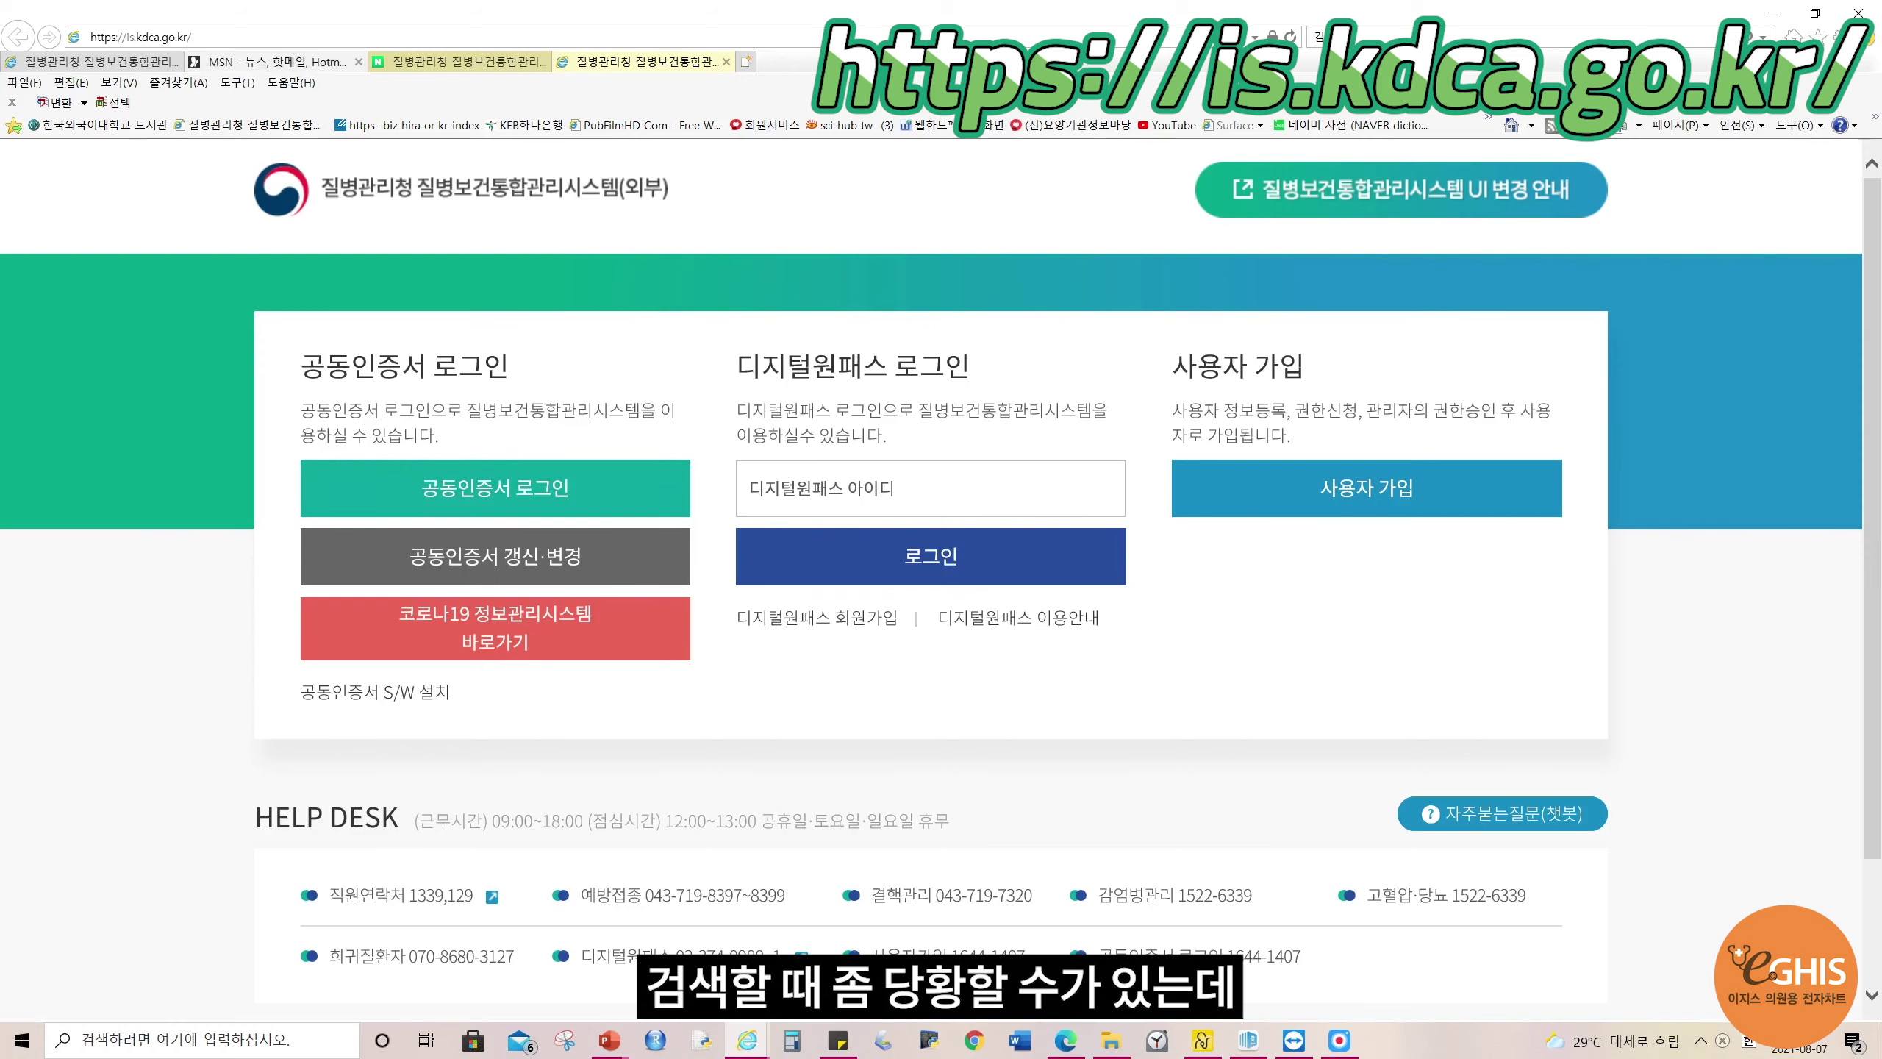
- Close the MSN tab and return to the KDCA login page in the first tab
click(275, 62)
click(359, 62)
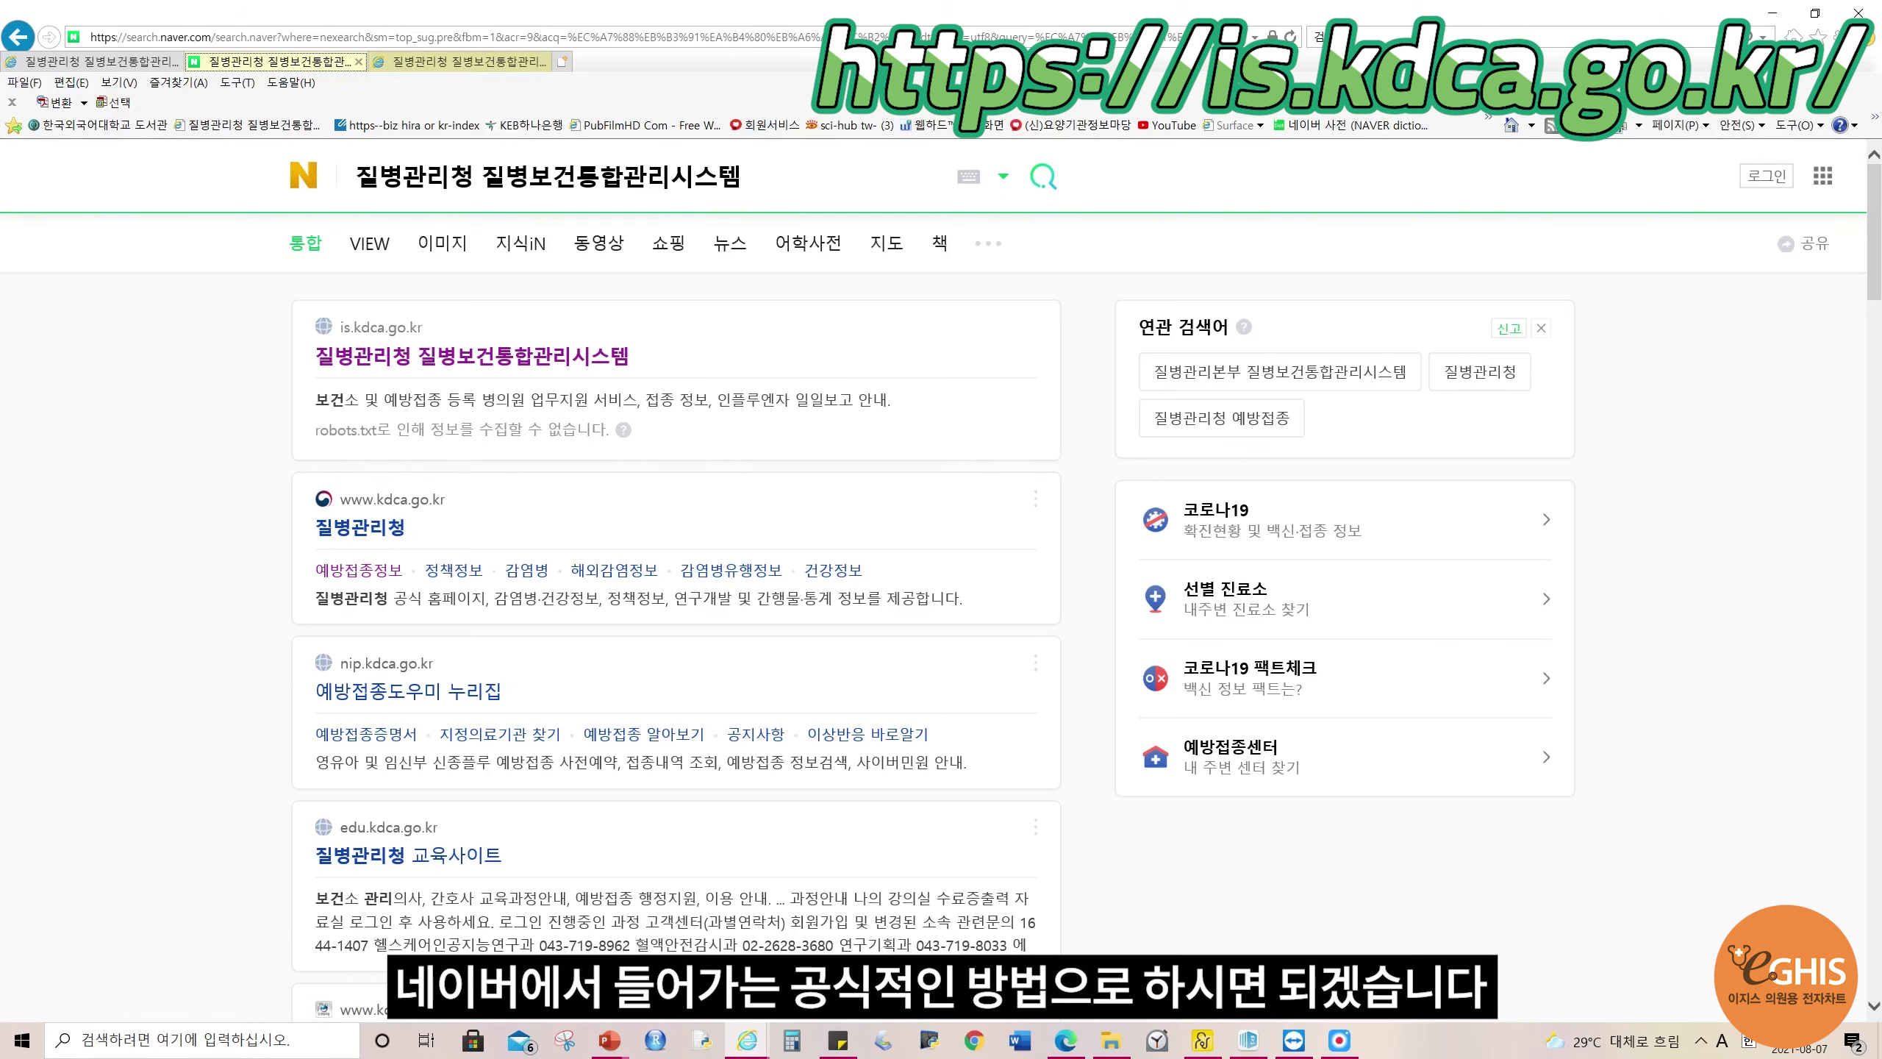
click(96, 61)
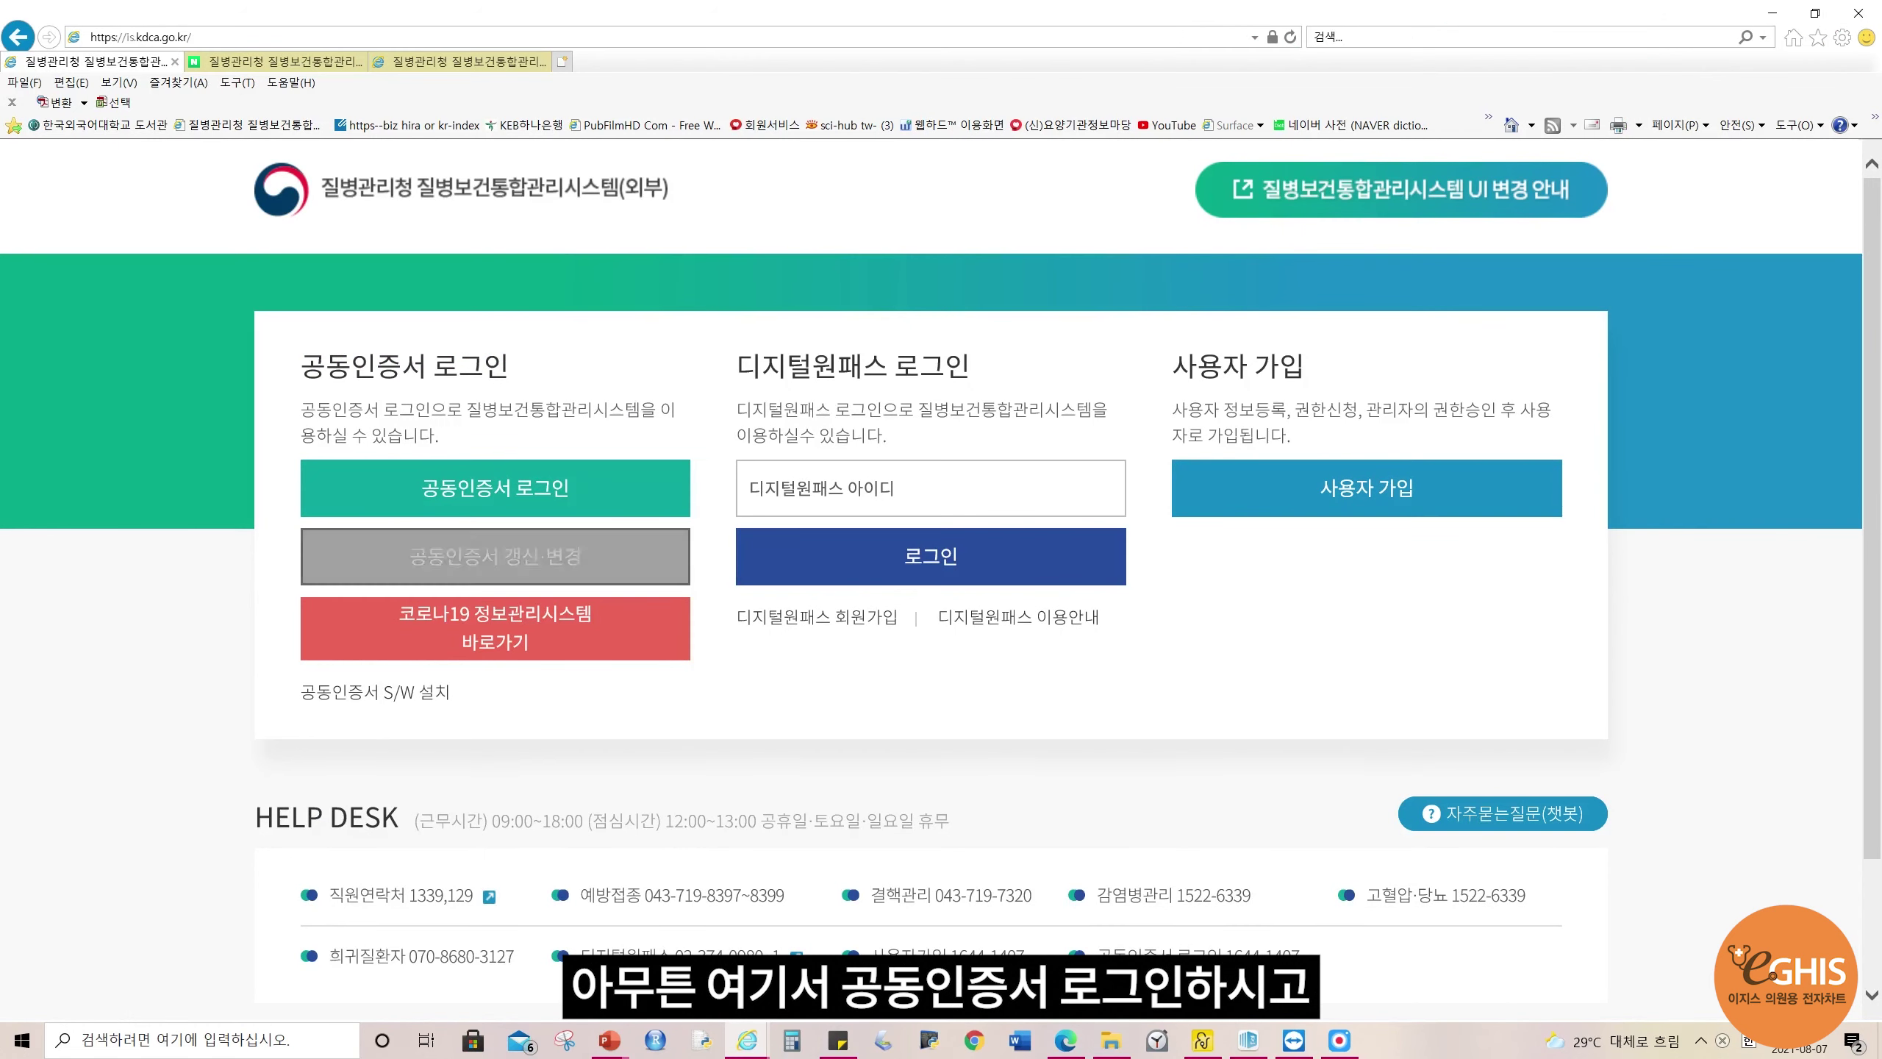
- Log in by 공동인증서 with the clinic's certificate from the hard disk, entering the certificate password
click(494, 487)
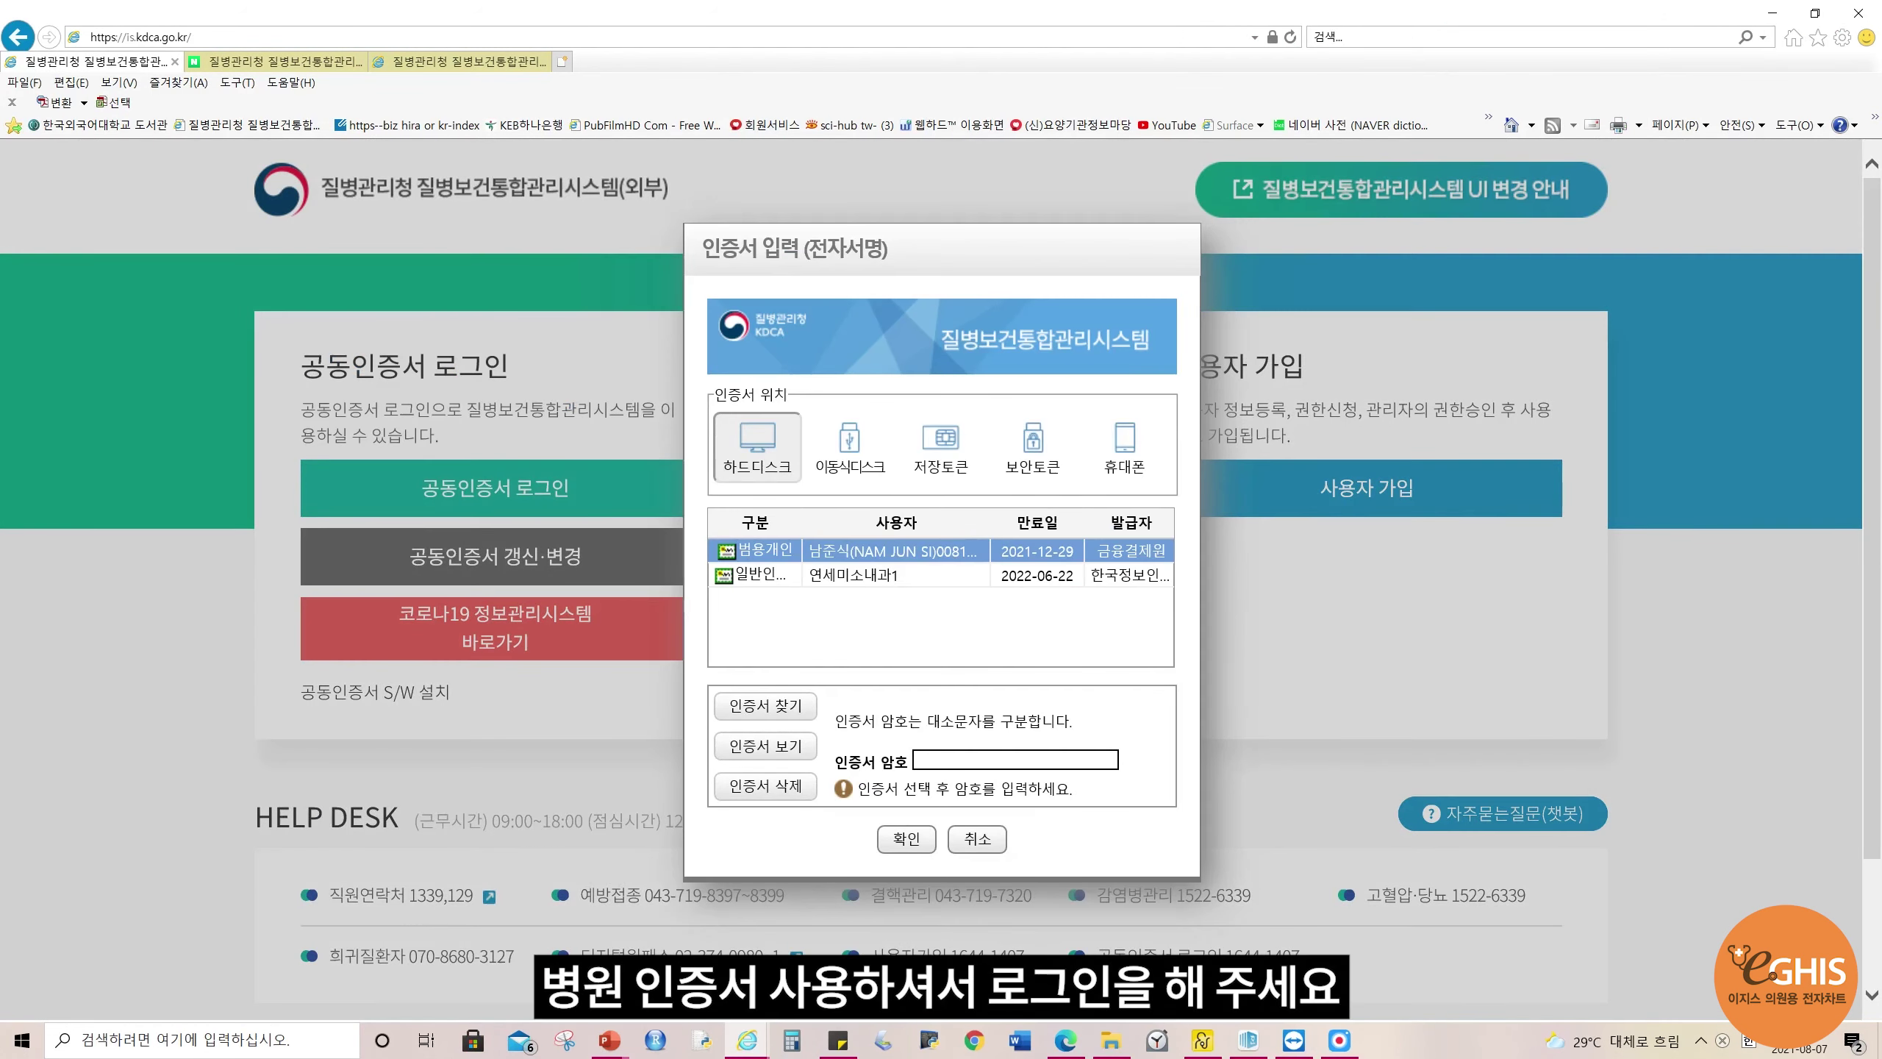
click(1014, 759)
text(●●●●●●●)
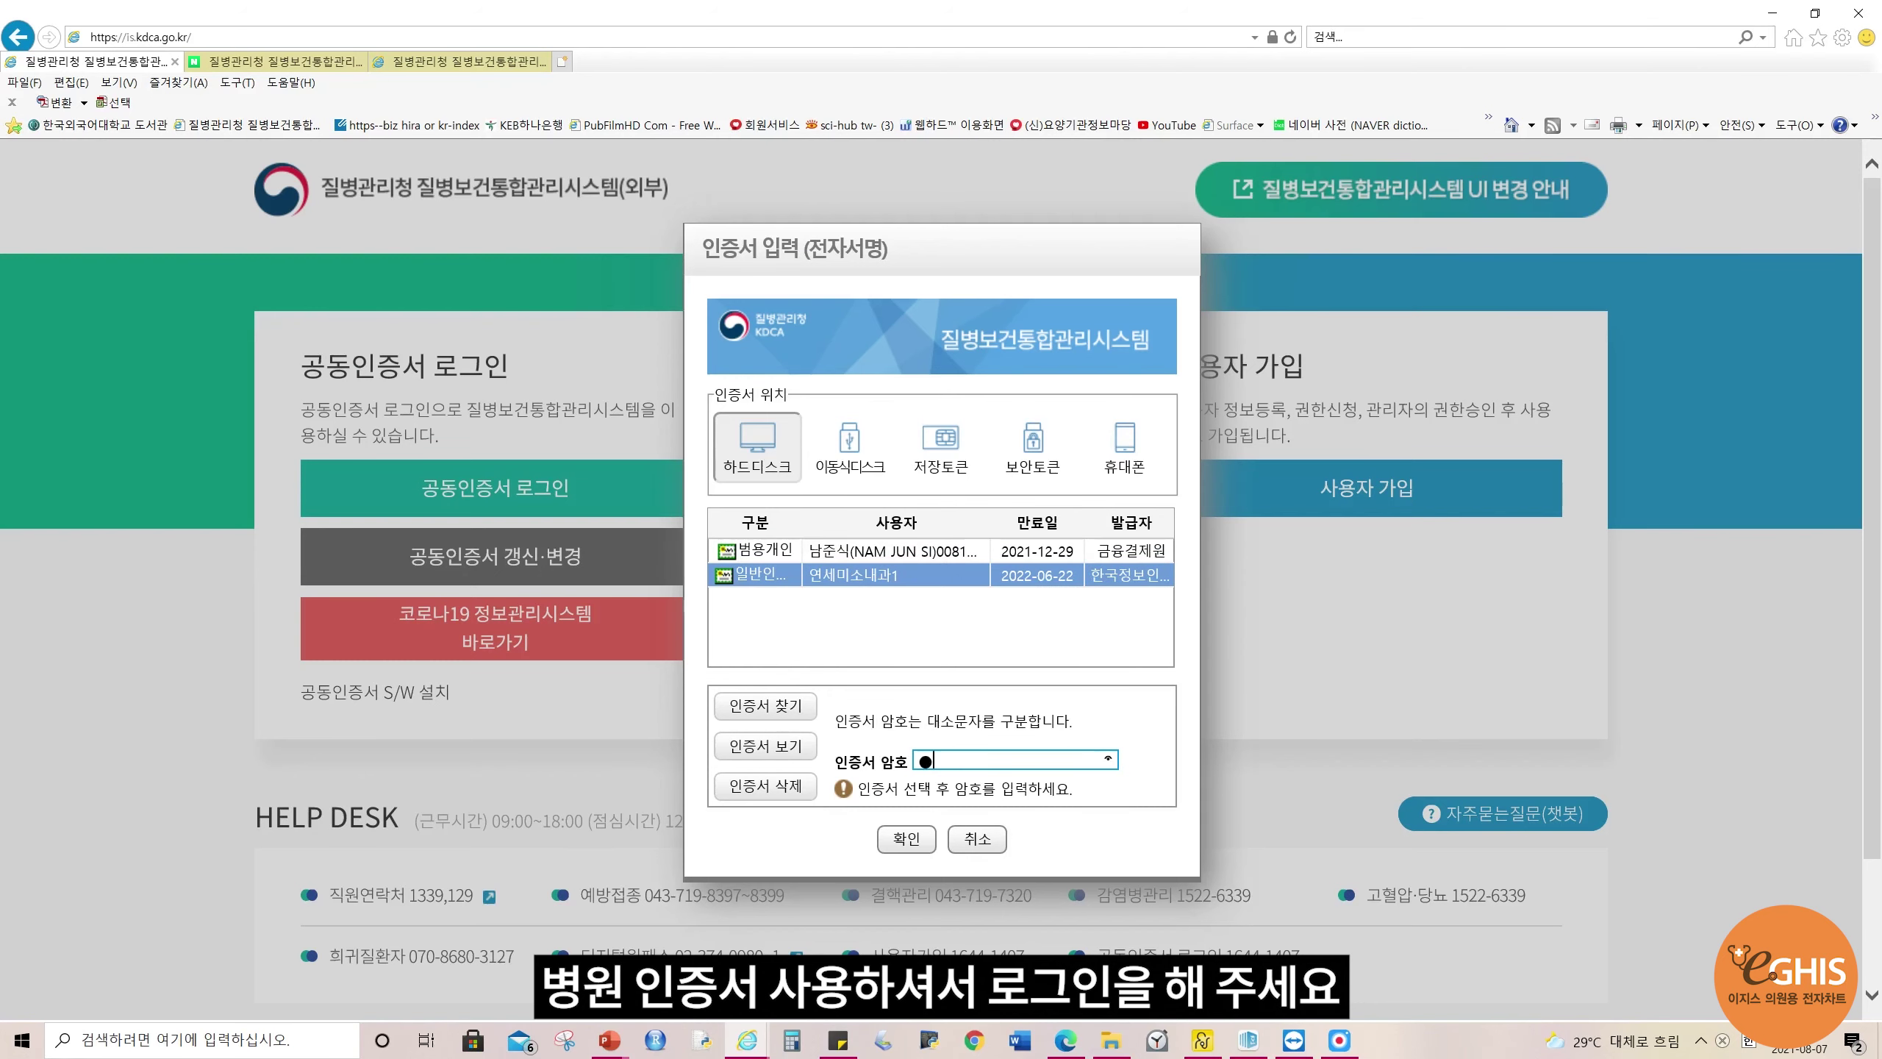
text(****)
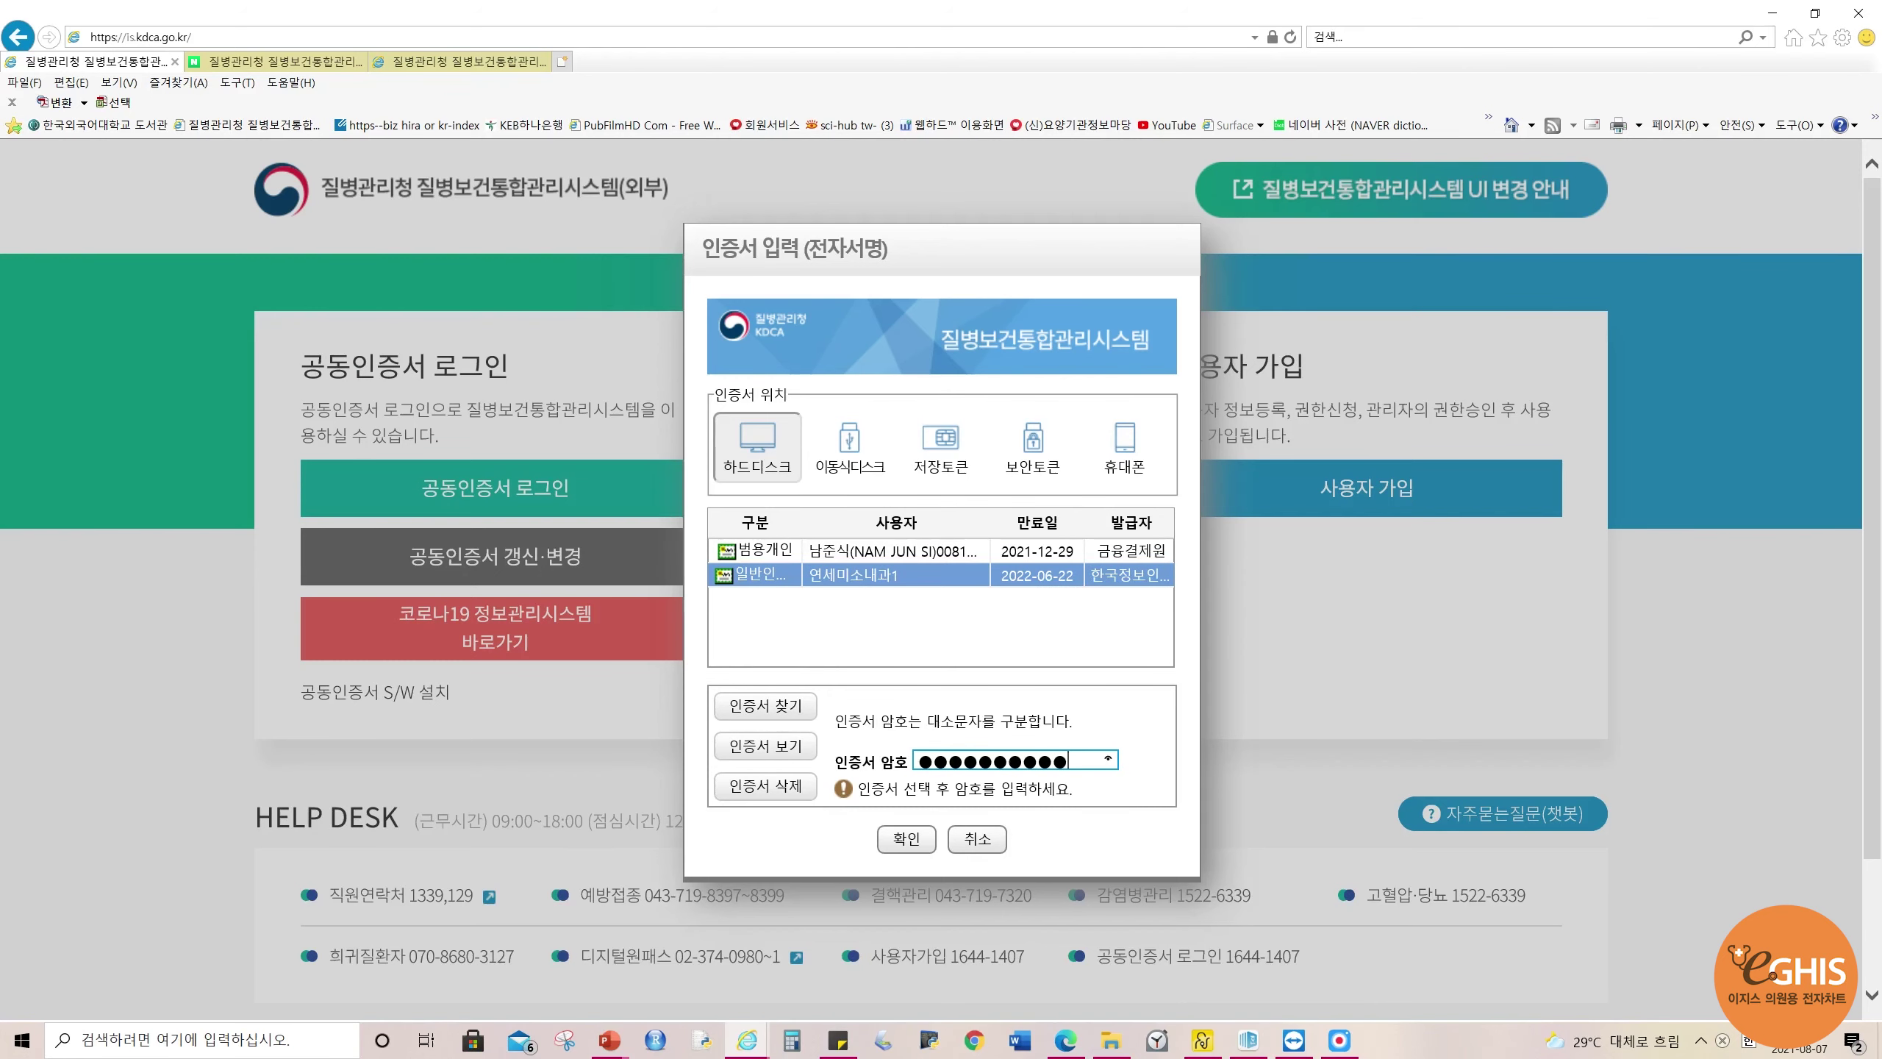
key(Return)
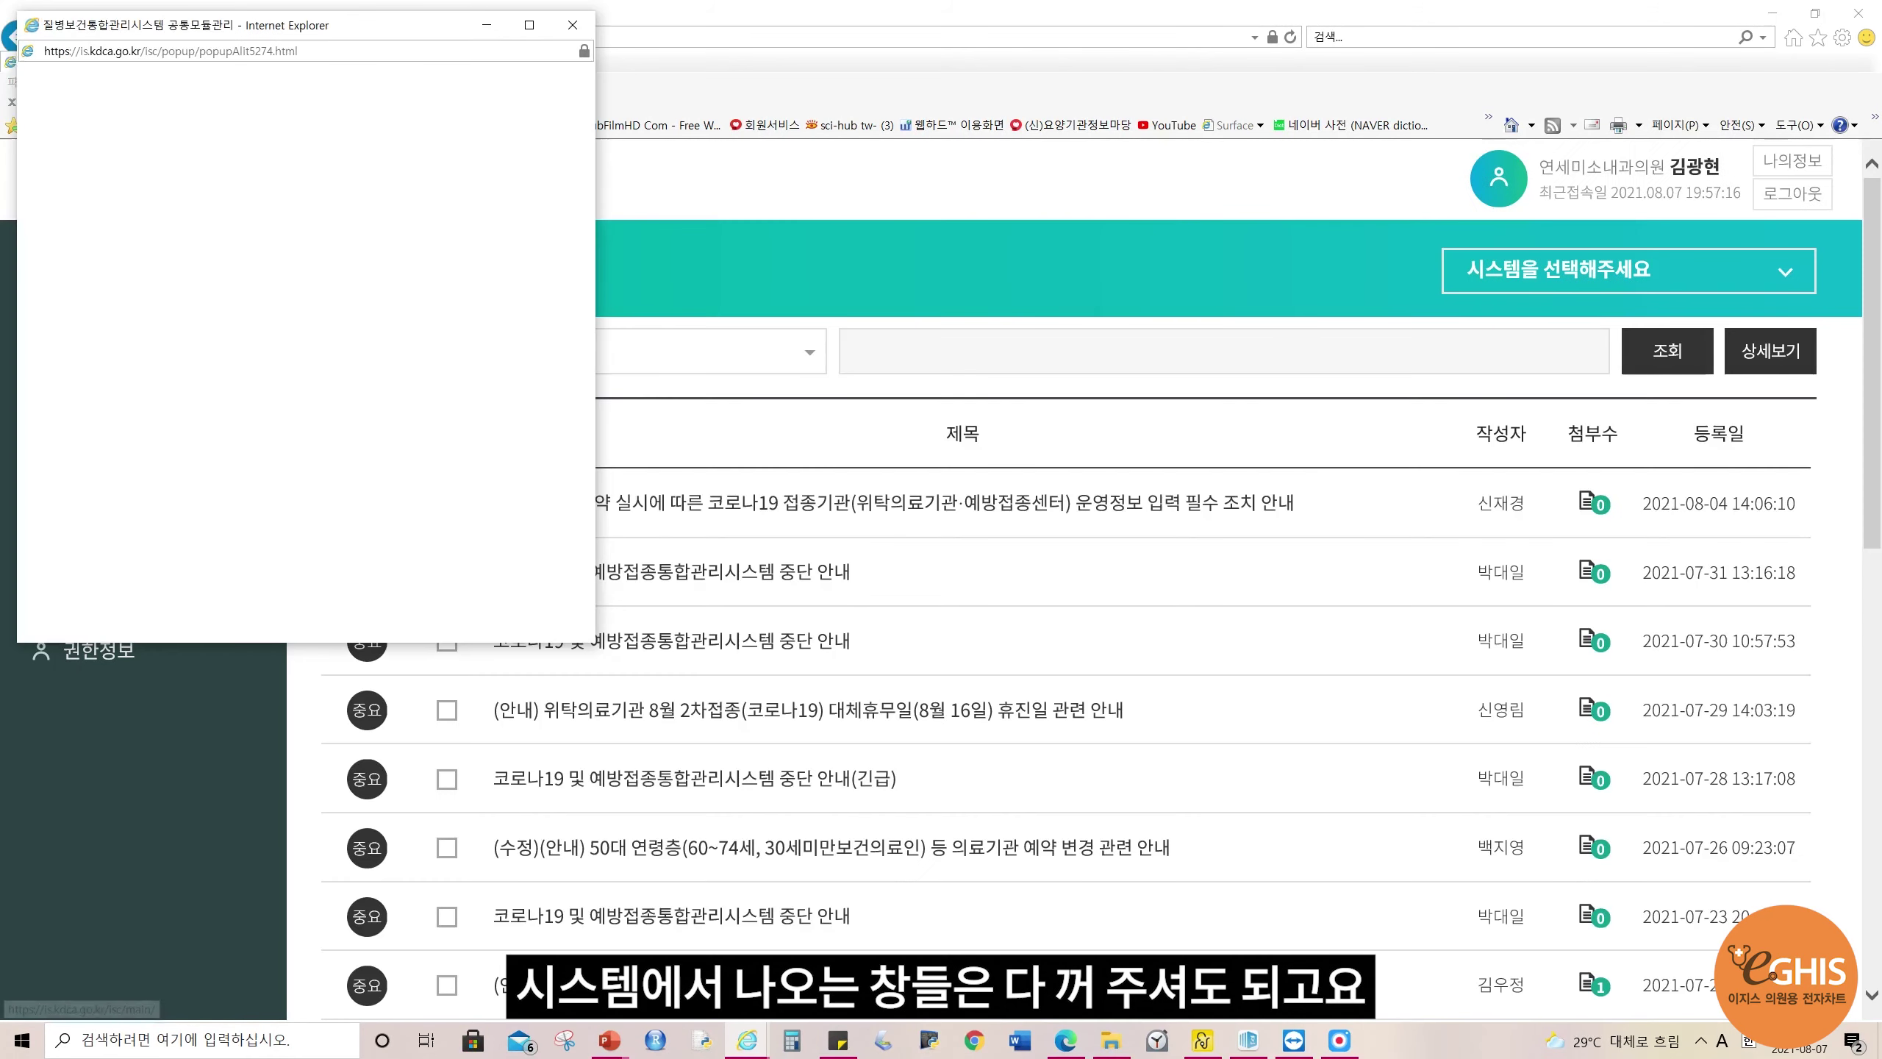
- Close the notice popup and select 코로나19 예방접종관리 as the system
click(571, 24)
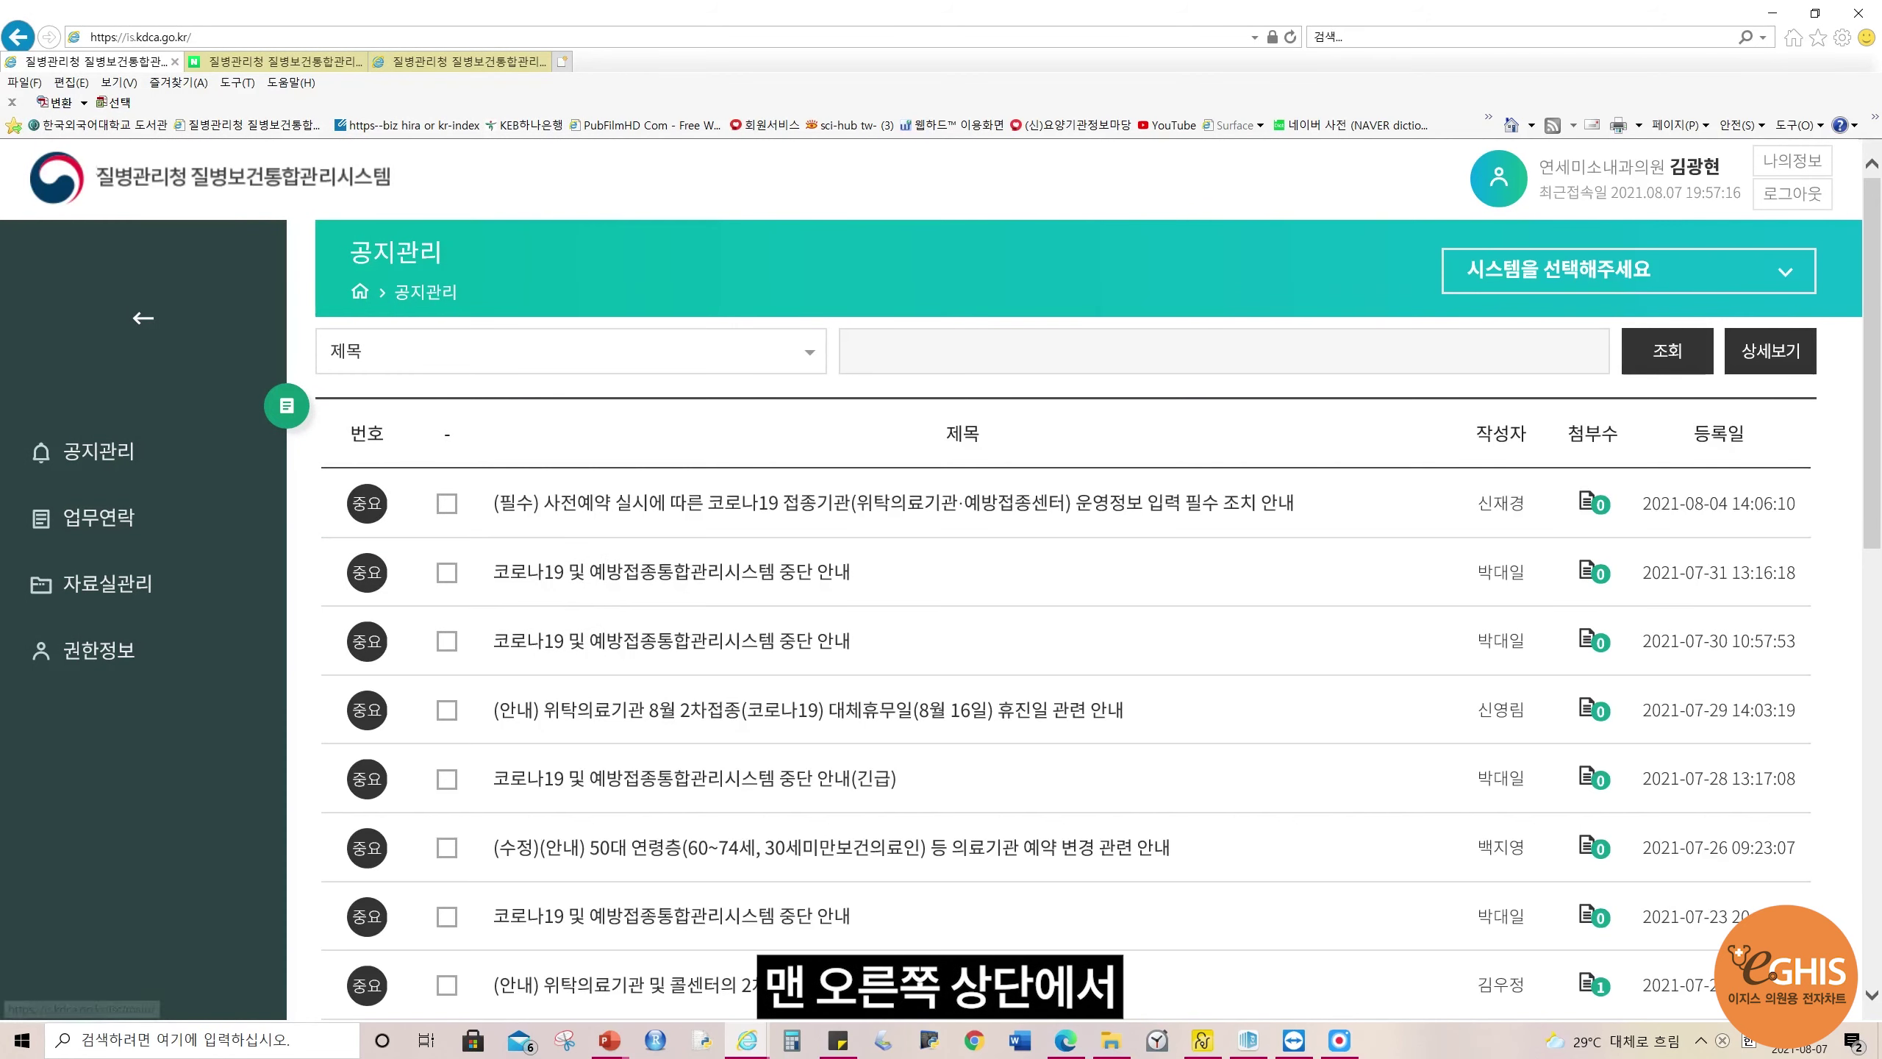
click(1629, 271)
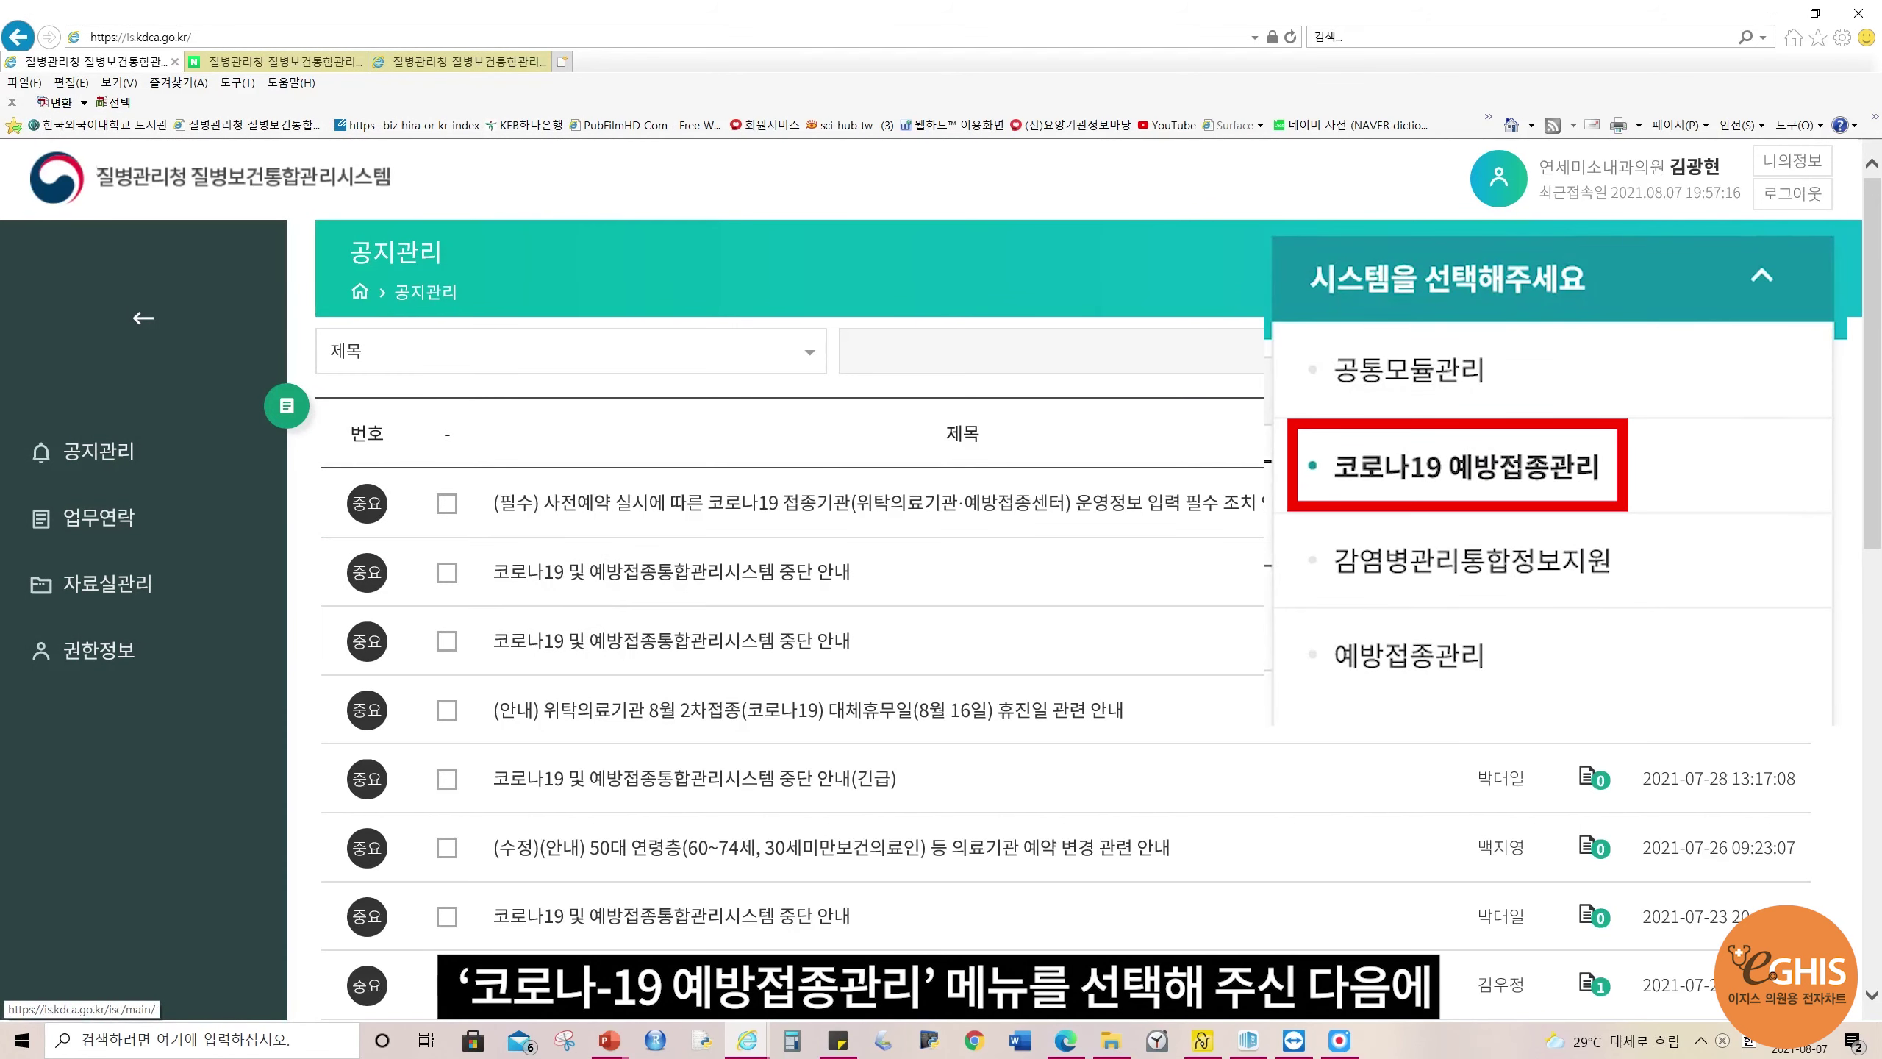
click(1456, 466)
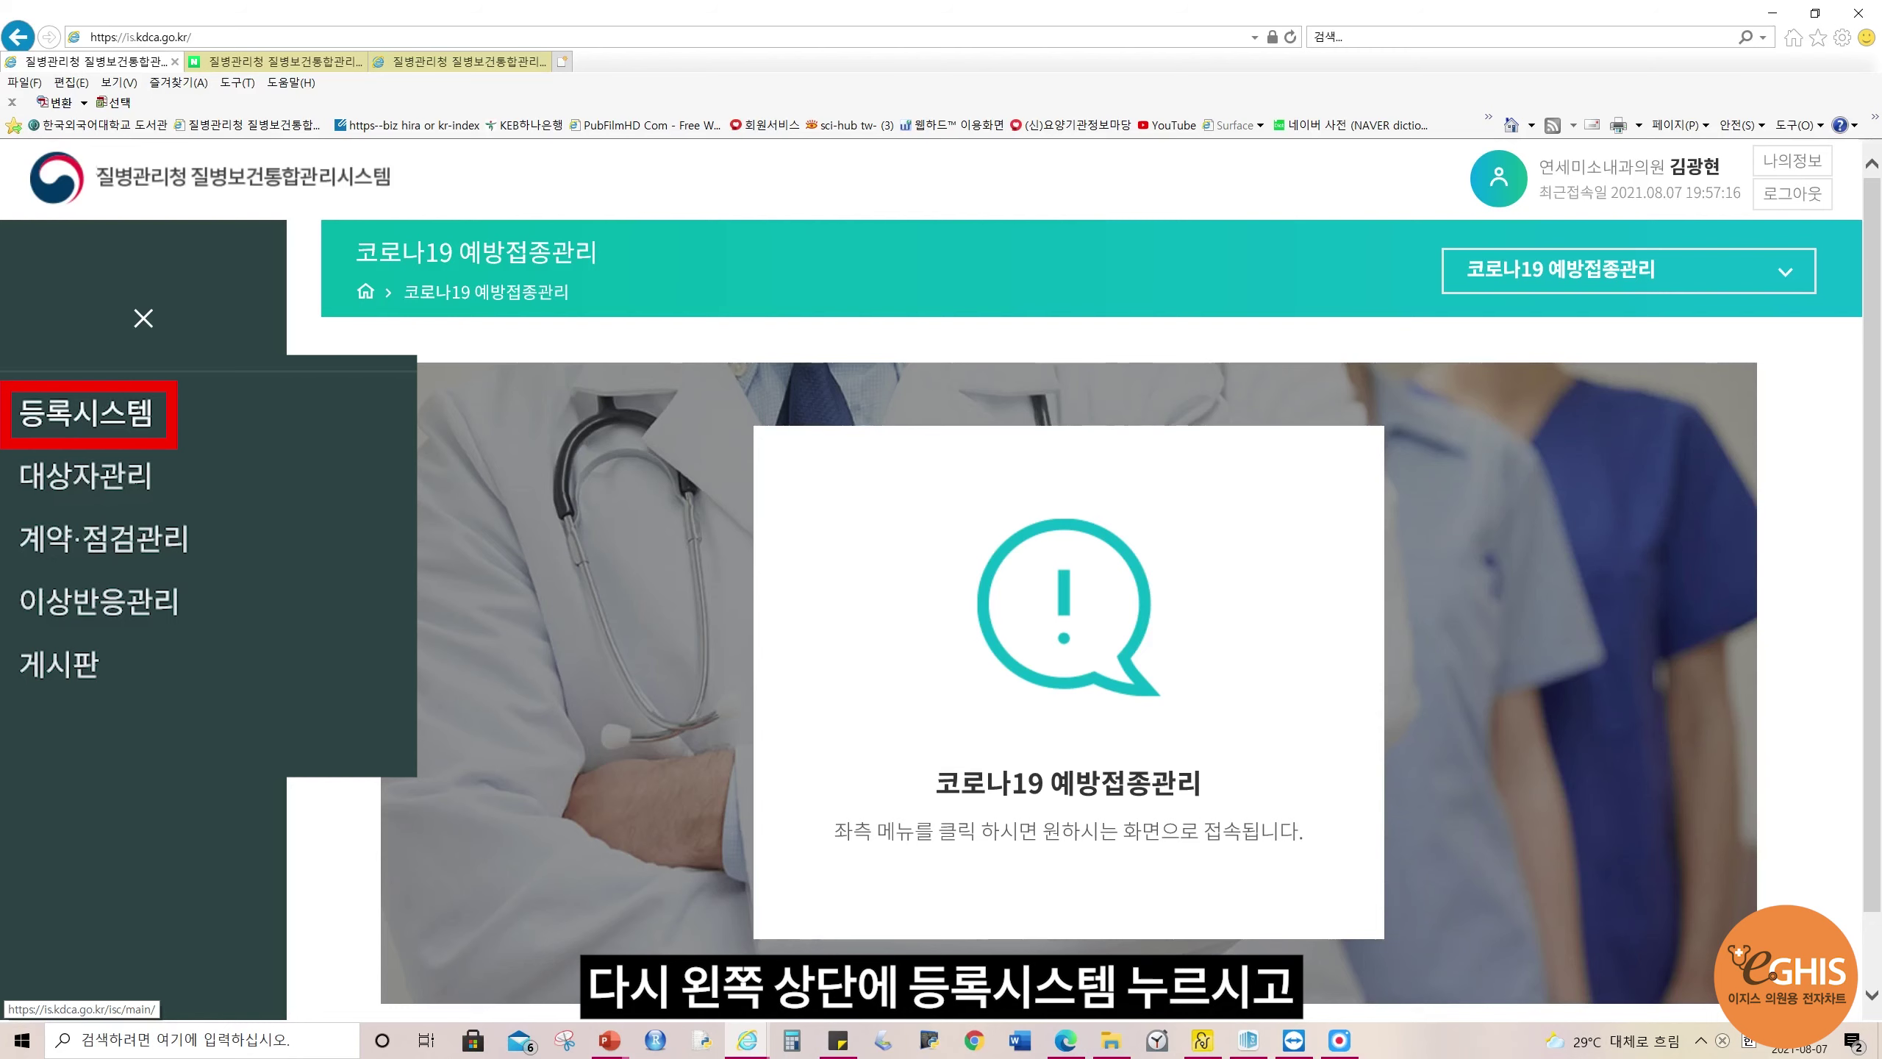
- Launch 예방접종등록시스템 from 등록시스템 and open its 사전예약관리(의료기관) screen
click(86, 413)
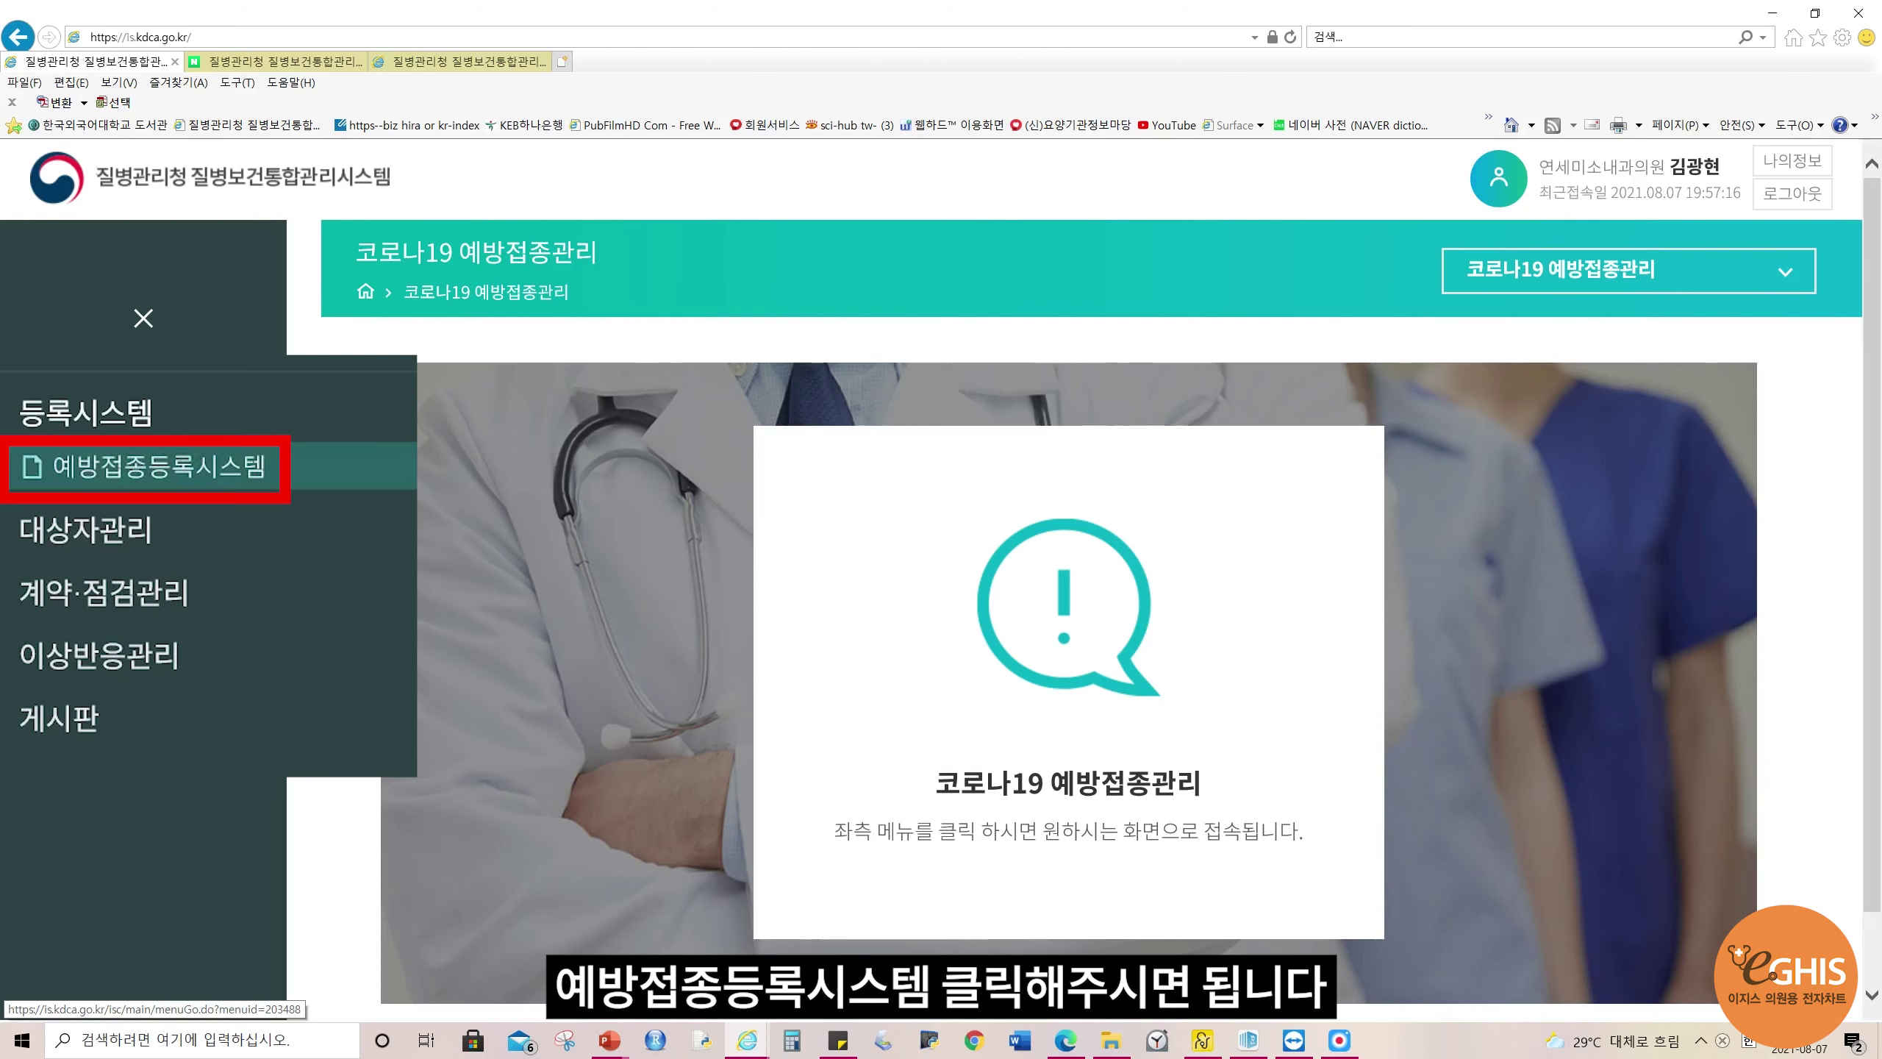
click(160, 465)
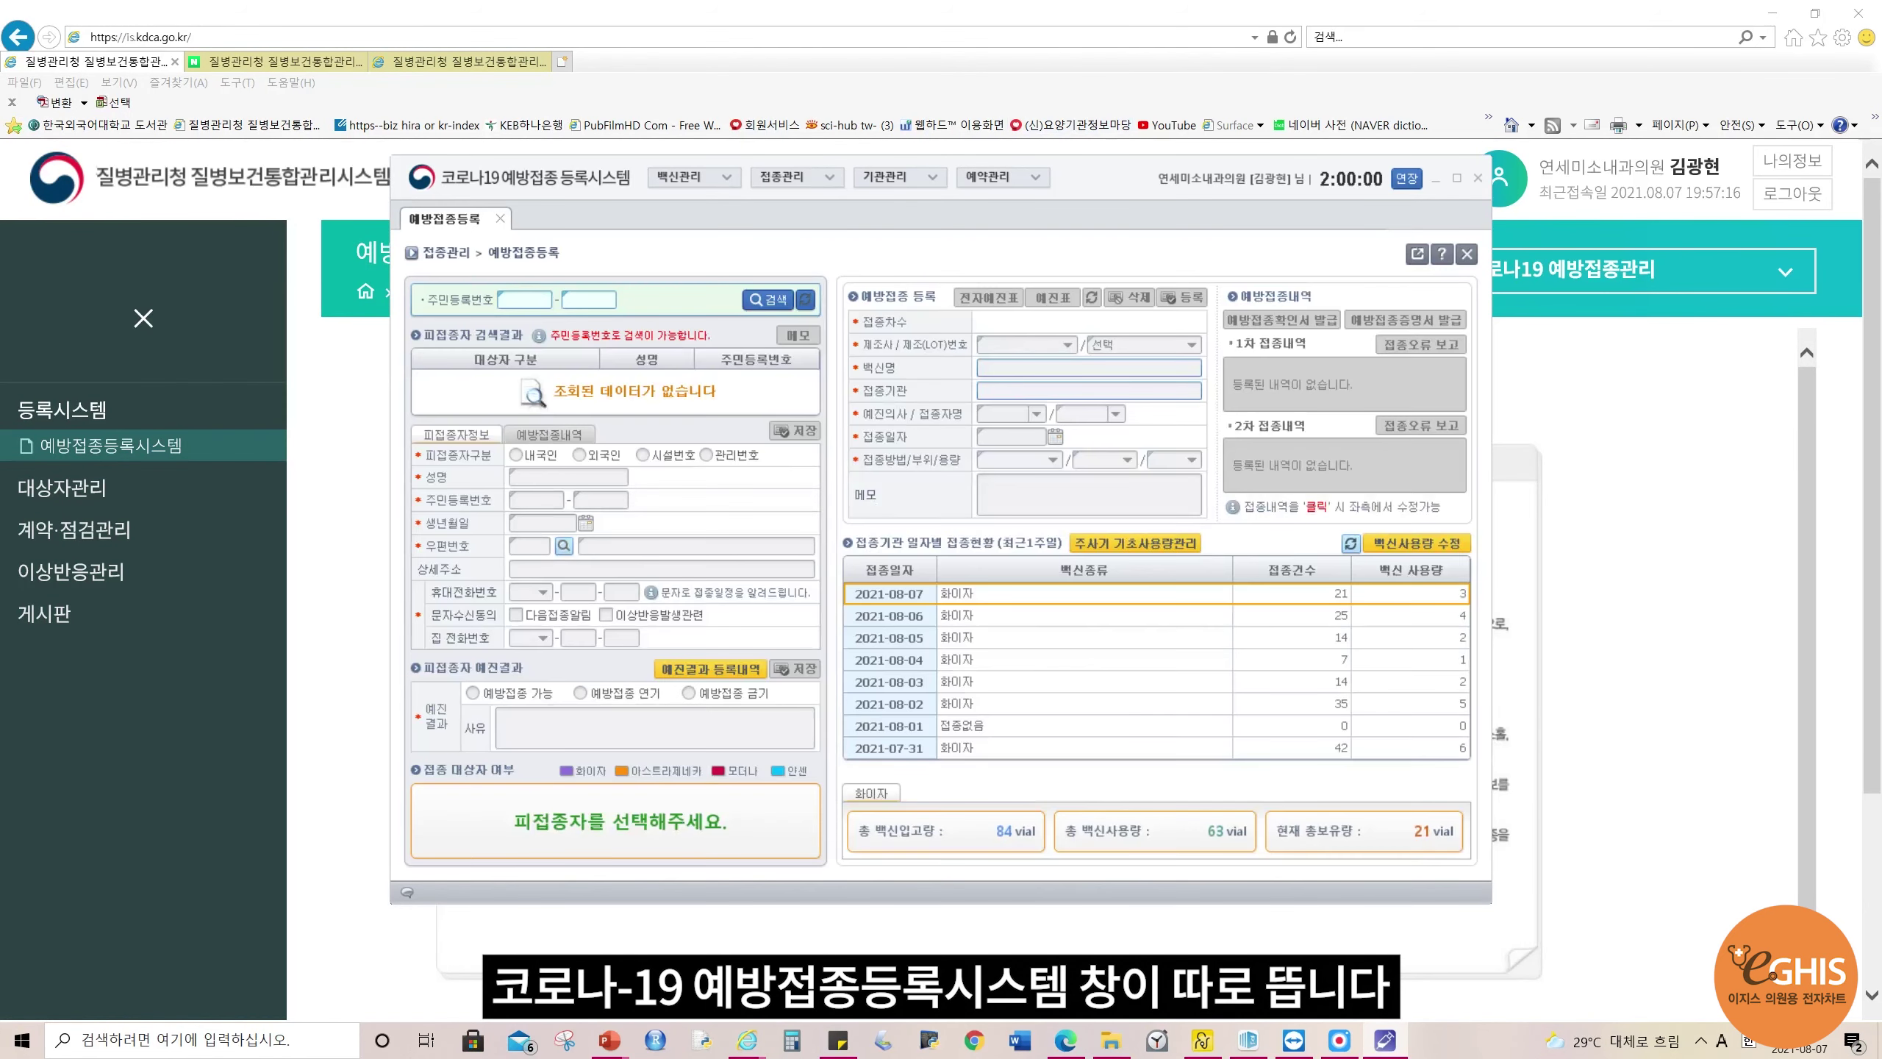
click(1004, 178)
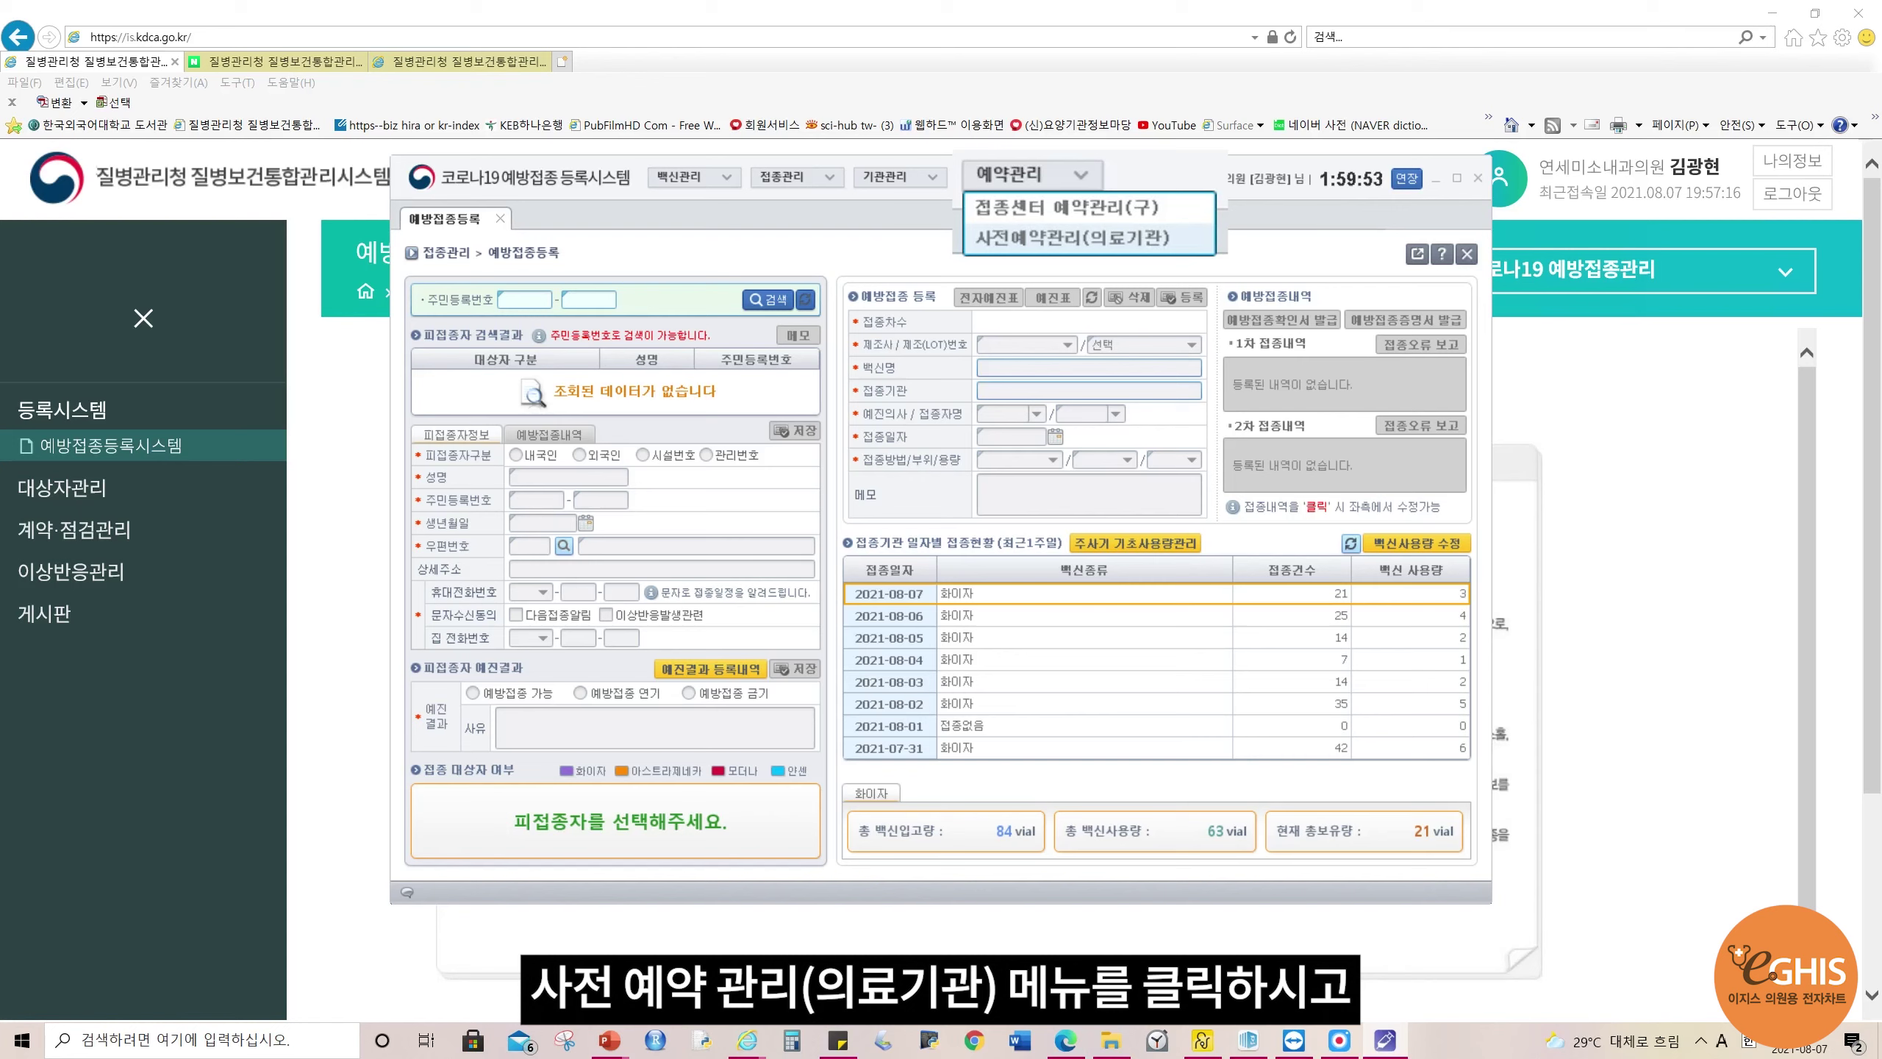
click(1030, 225)
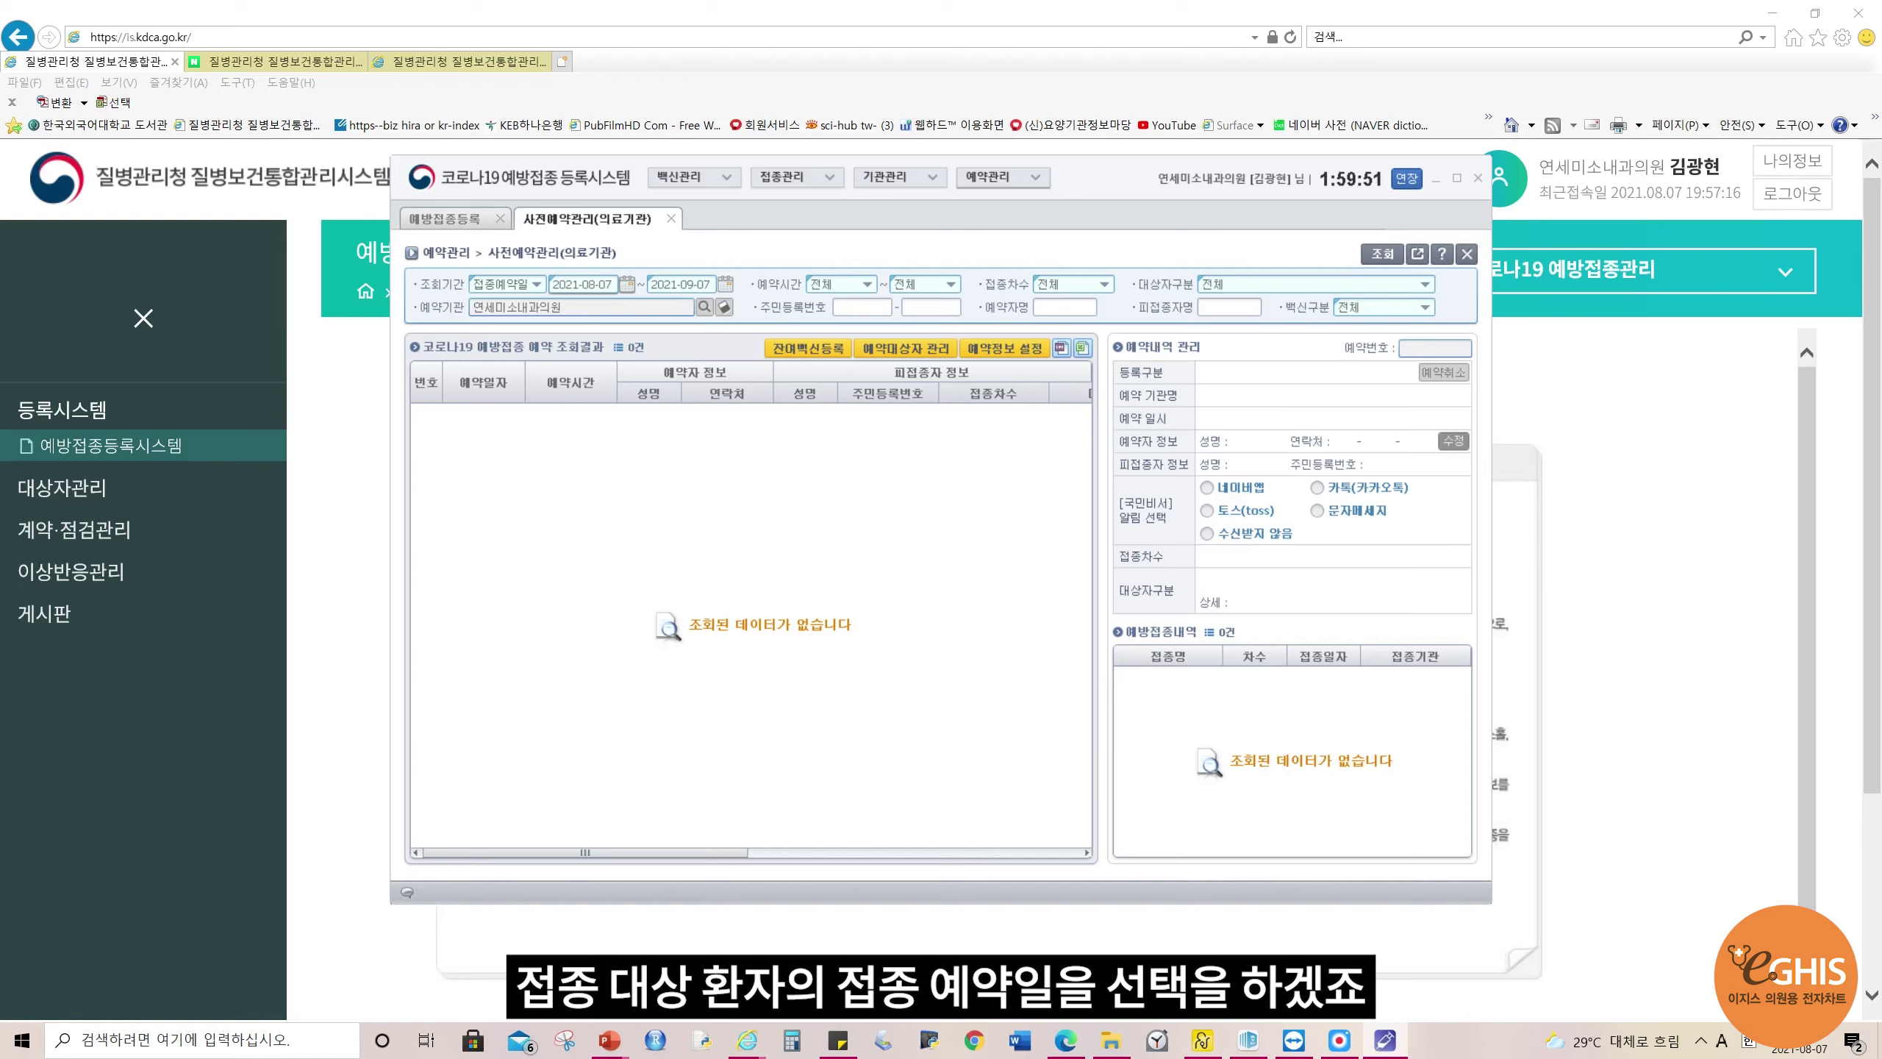
- Query the vaccination reservations dated 2021-08-09 to 2021-08-14 and look through the whole list
click(627, 284)
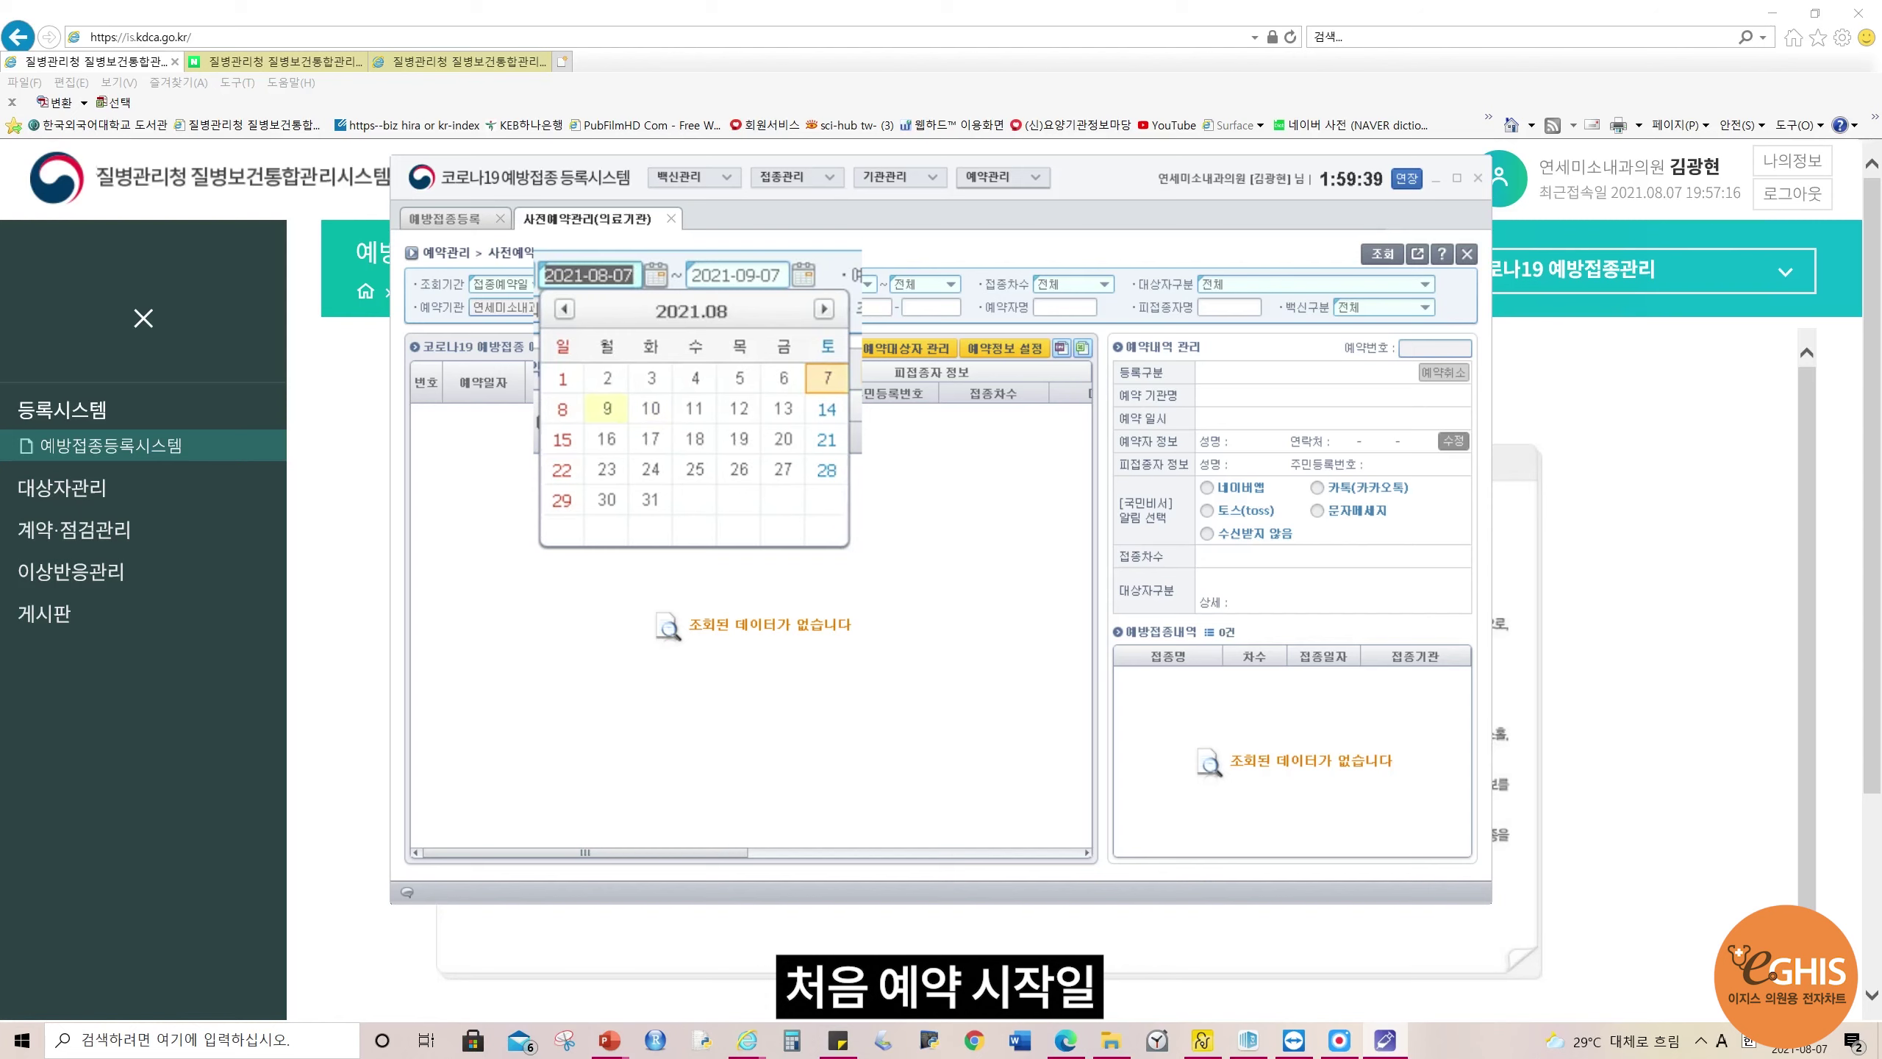
click(606, 409)
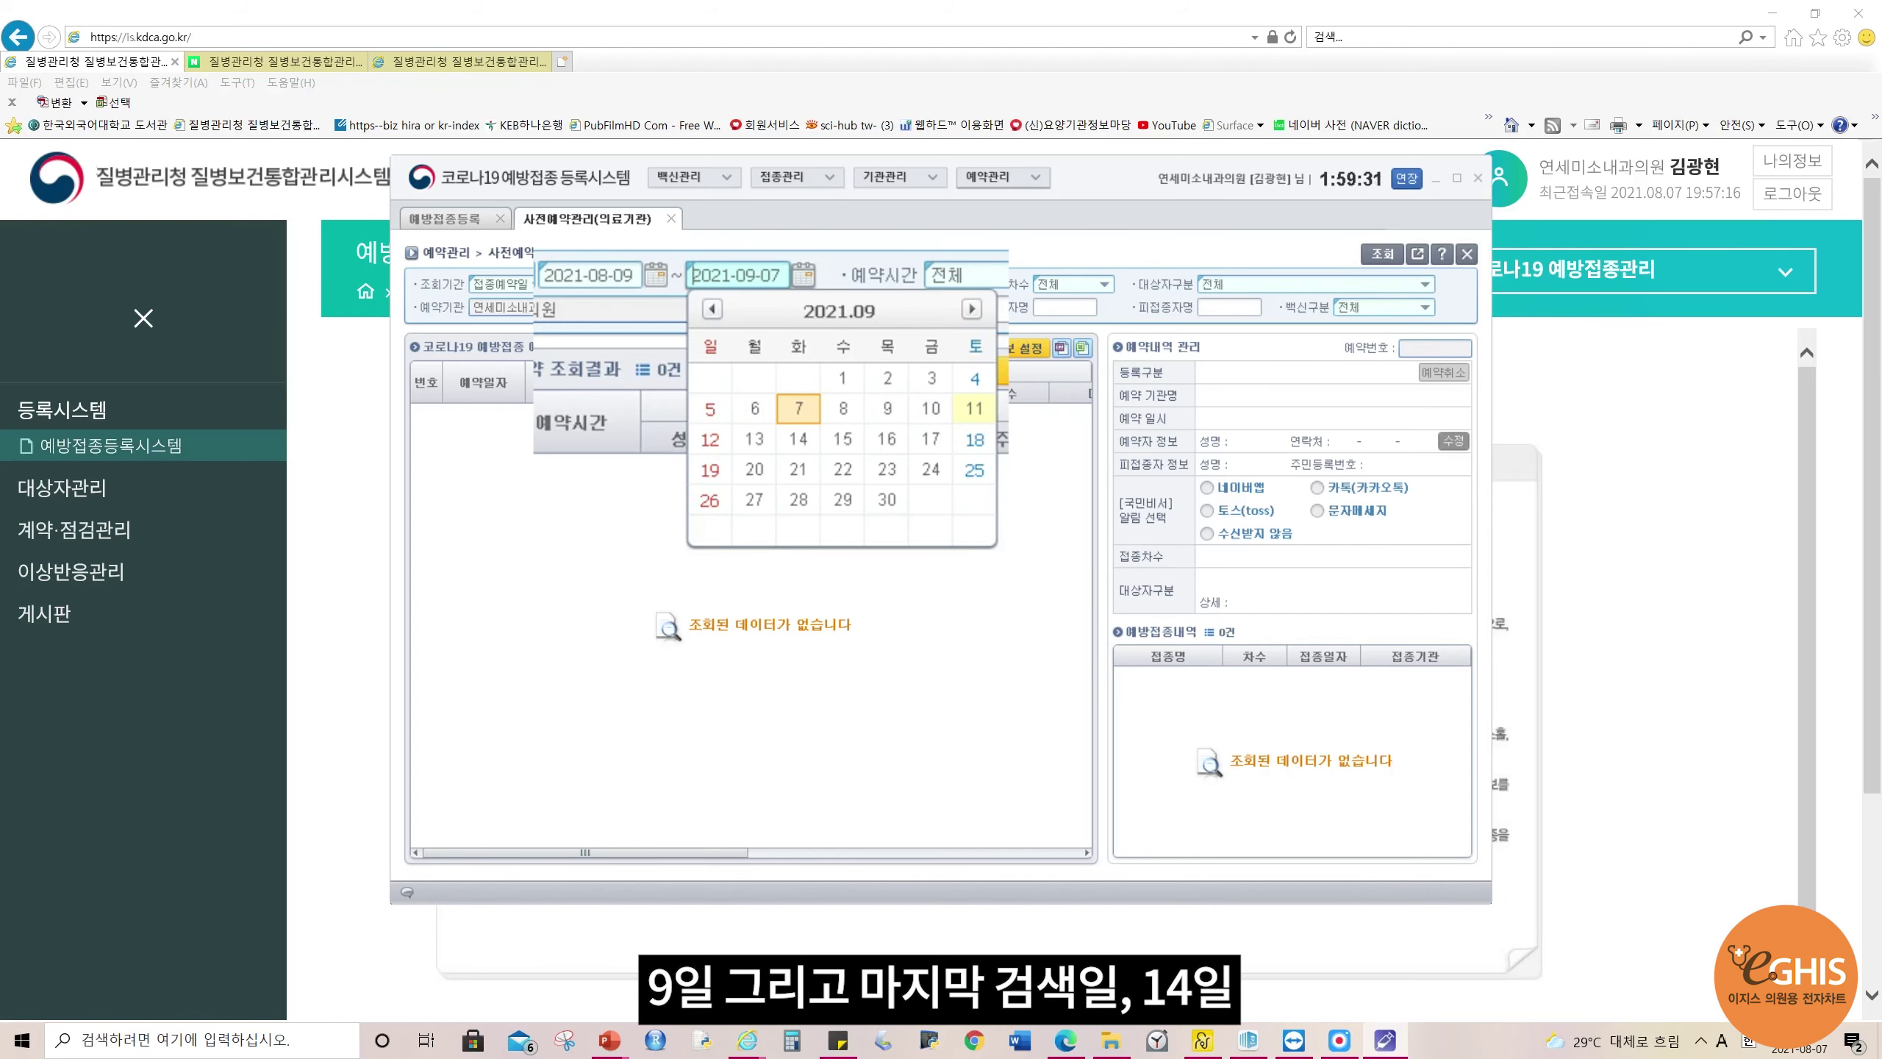
click(974, 409)
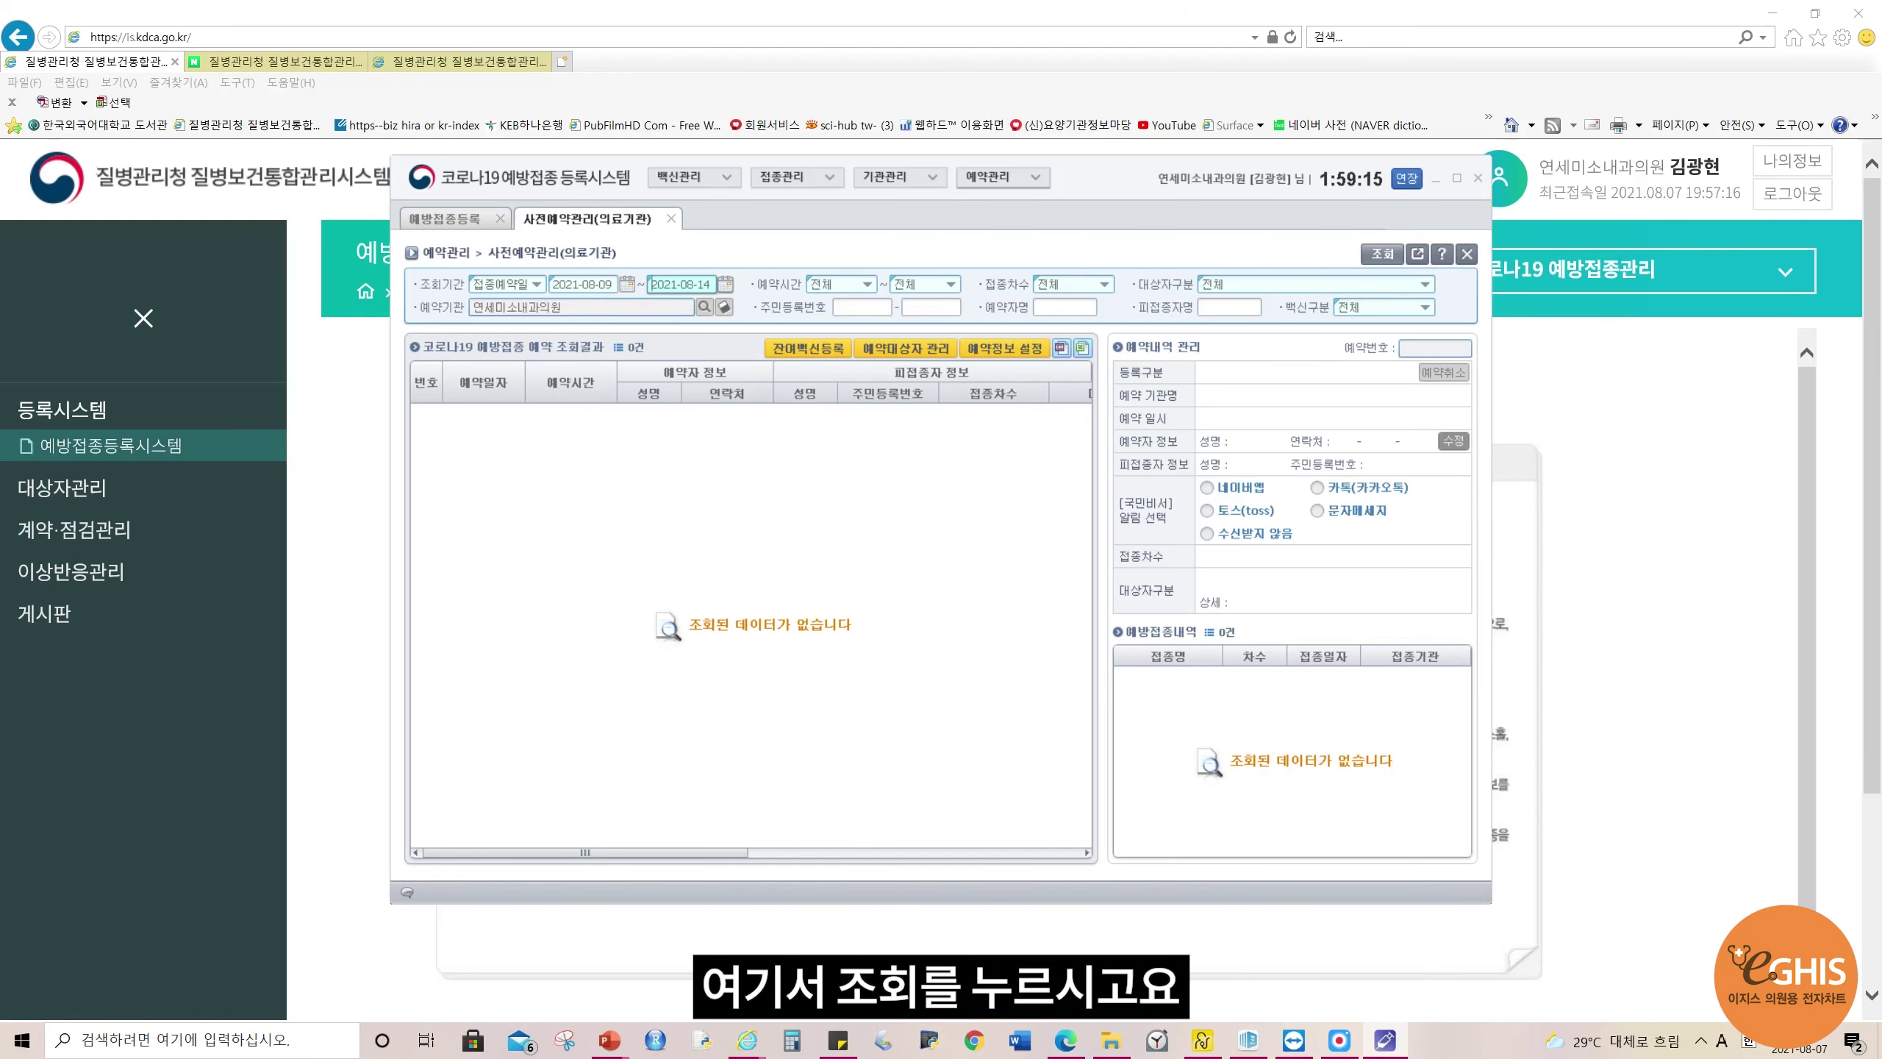
click(1382, 254)
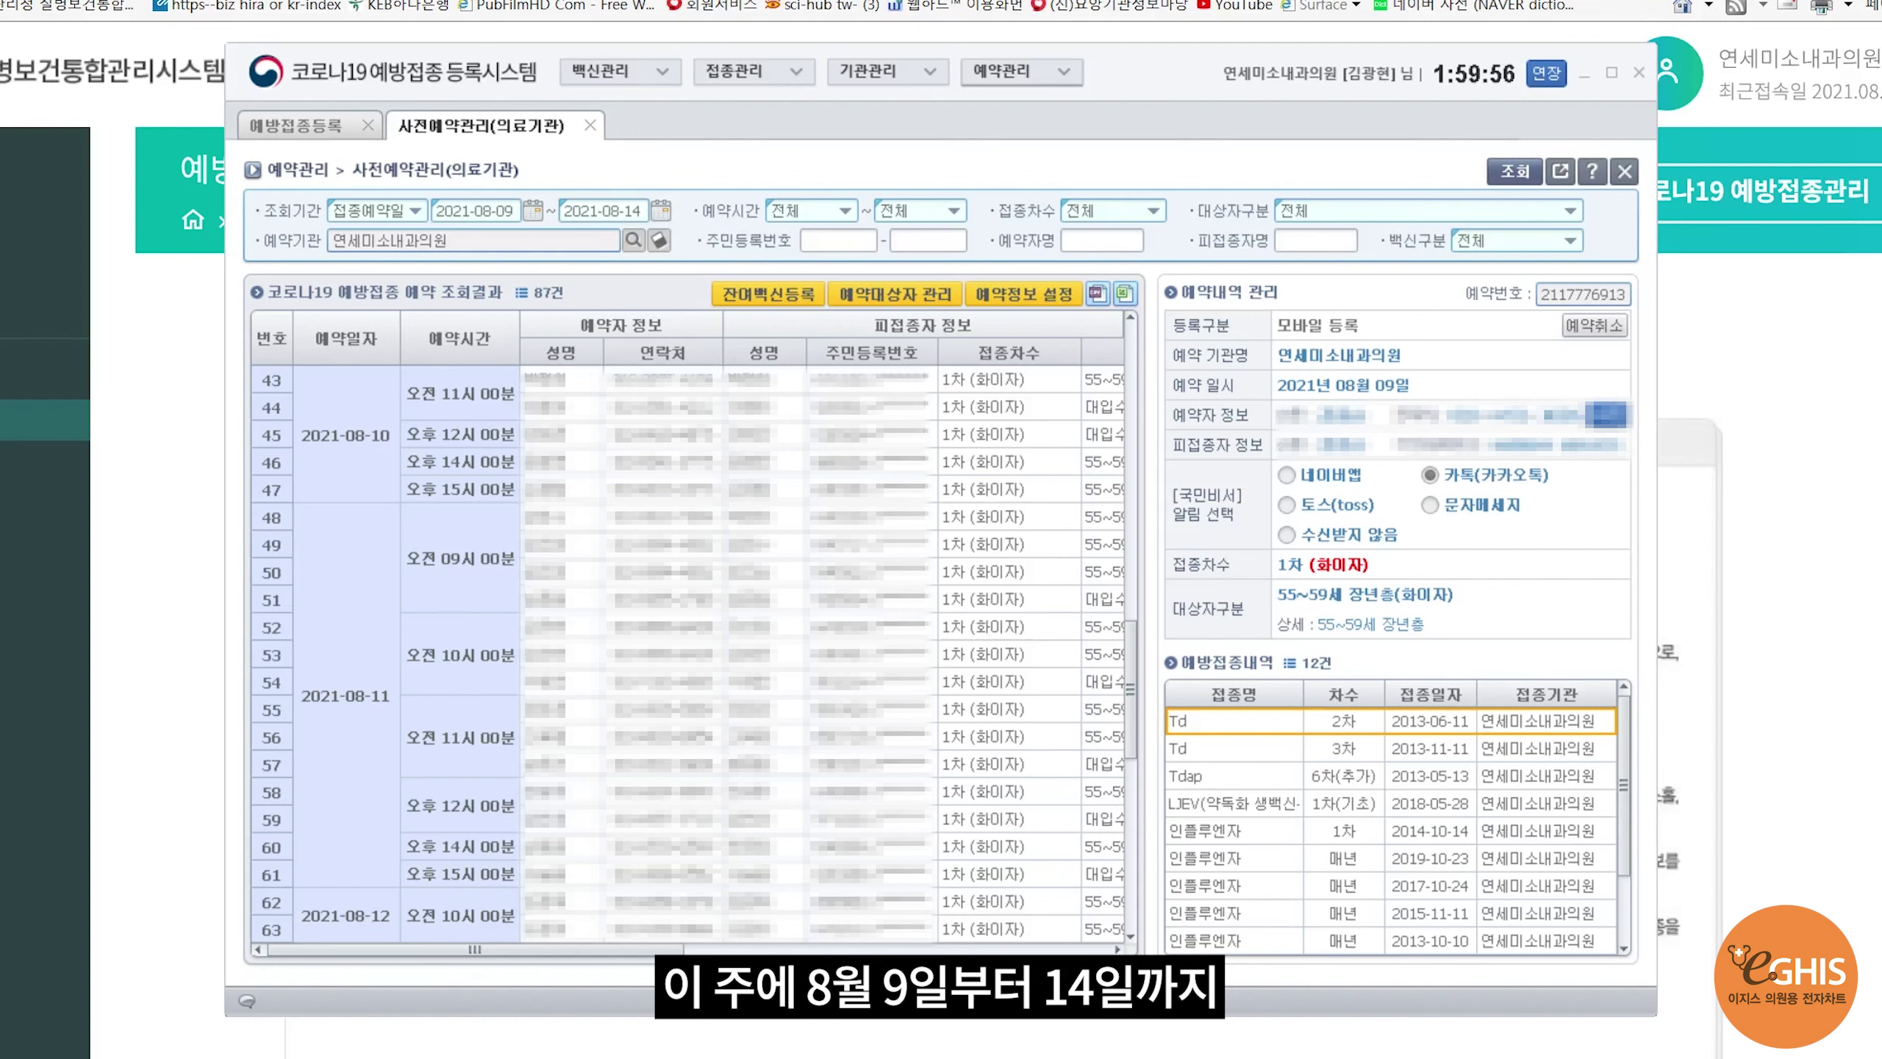
scroll(688, 652, down, 8)
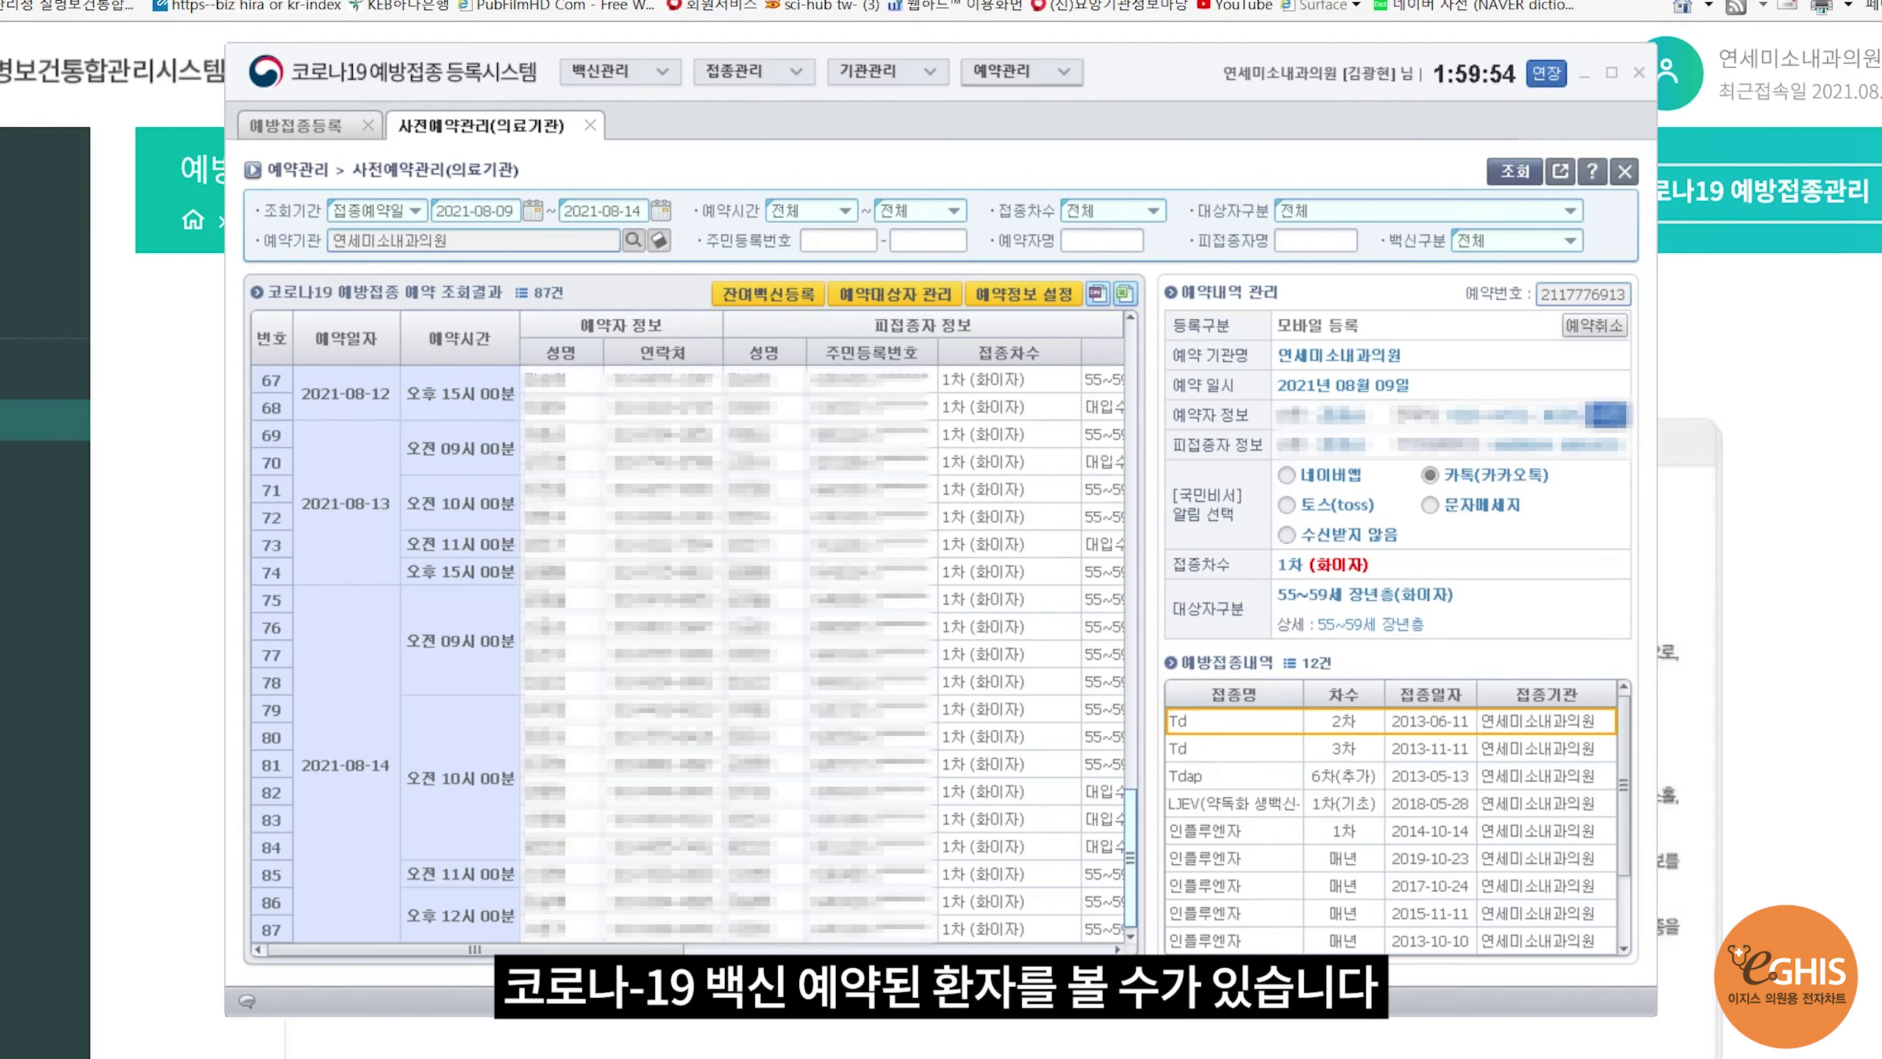
scroll(689, 652, up, 20)
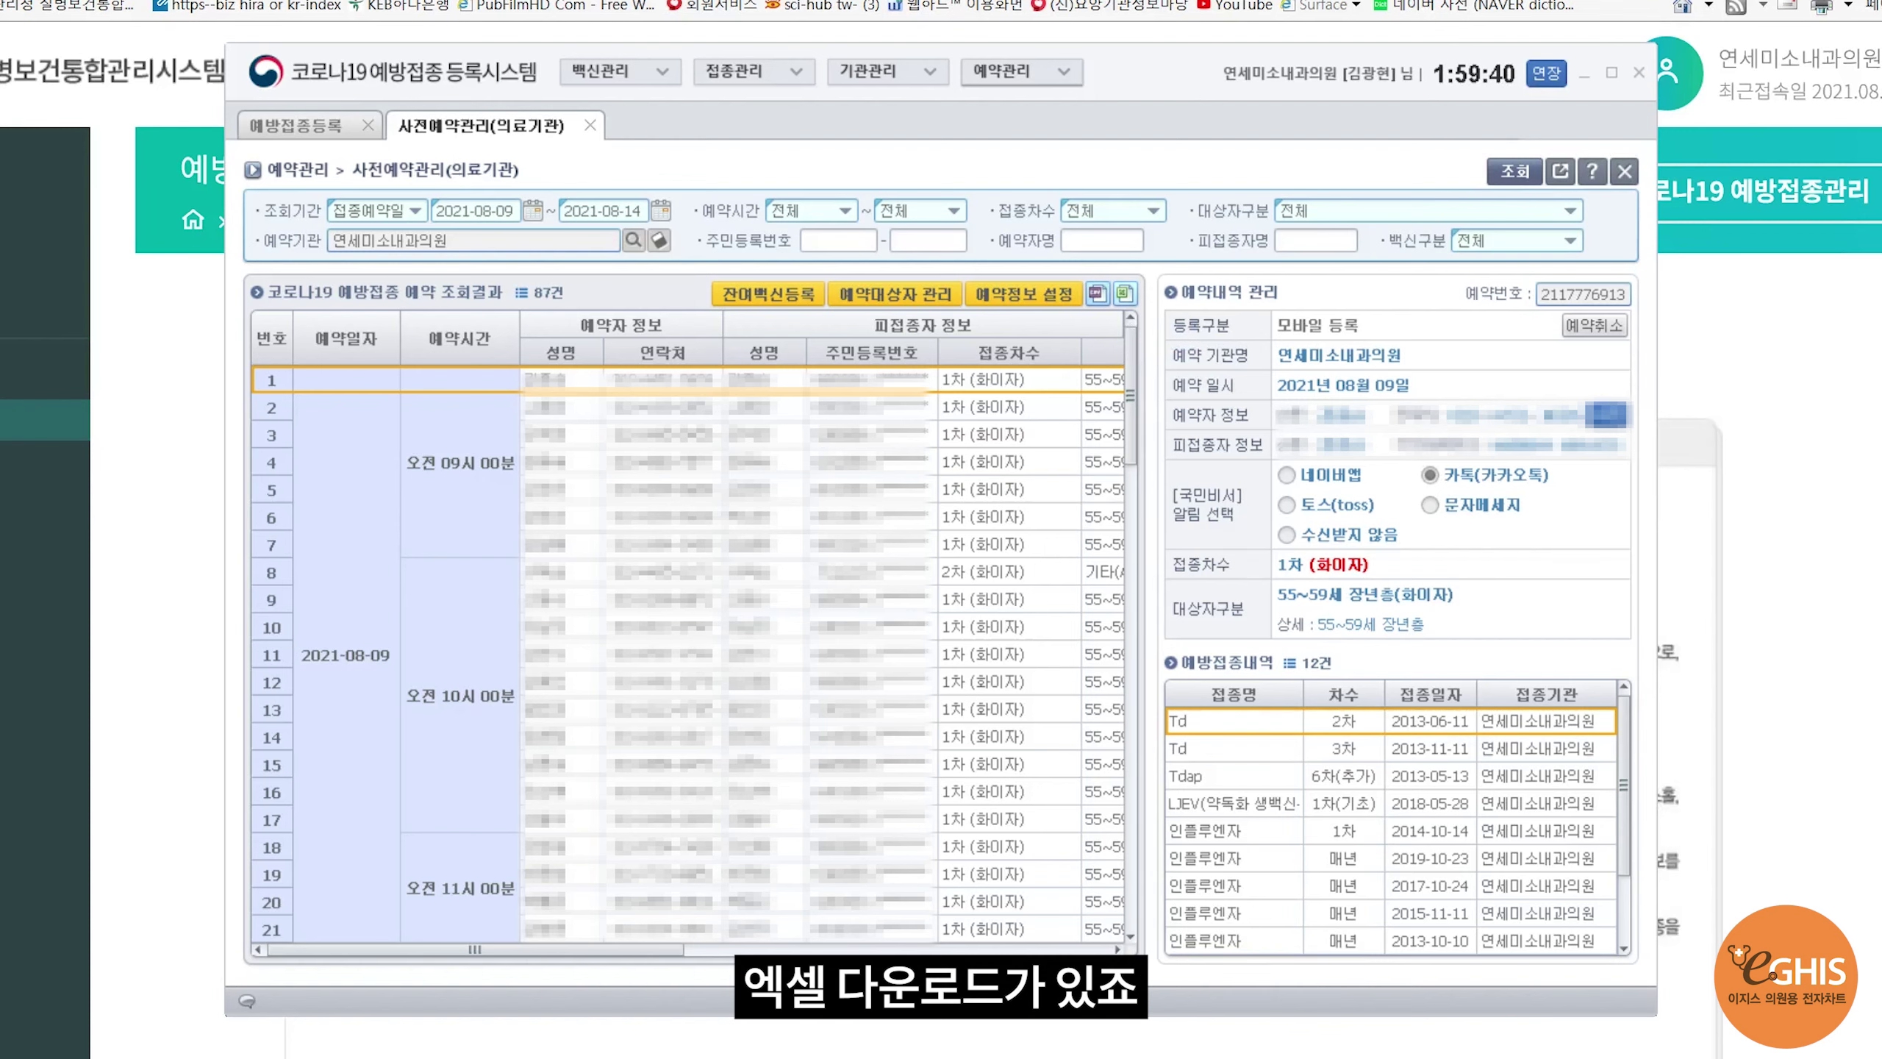
- Export the reservation list to Excel and maximize the resulting workbook window
click(1124, 294)
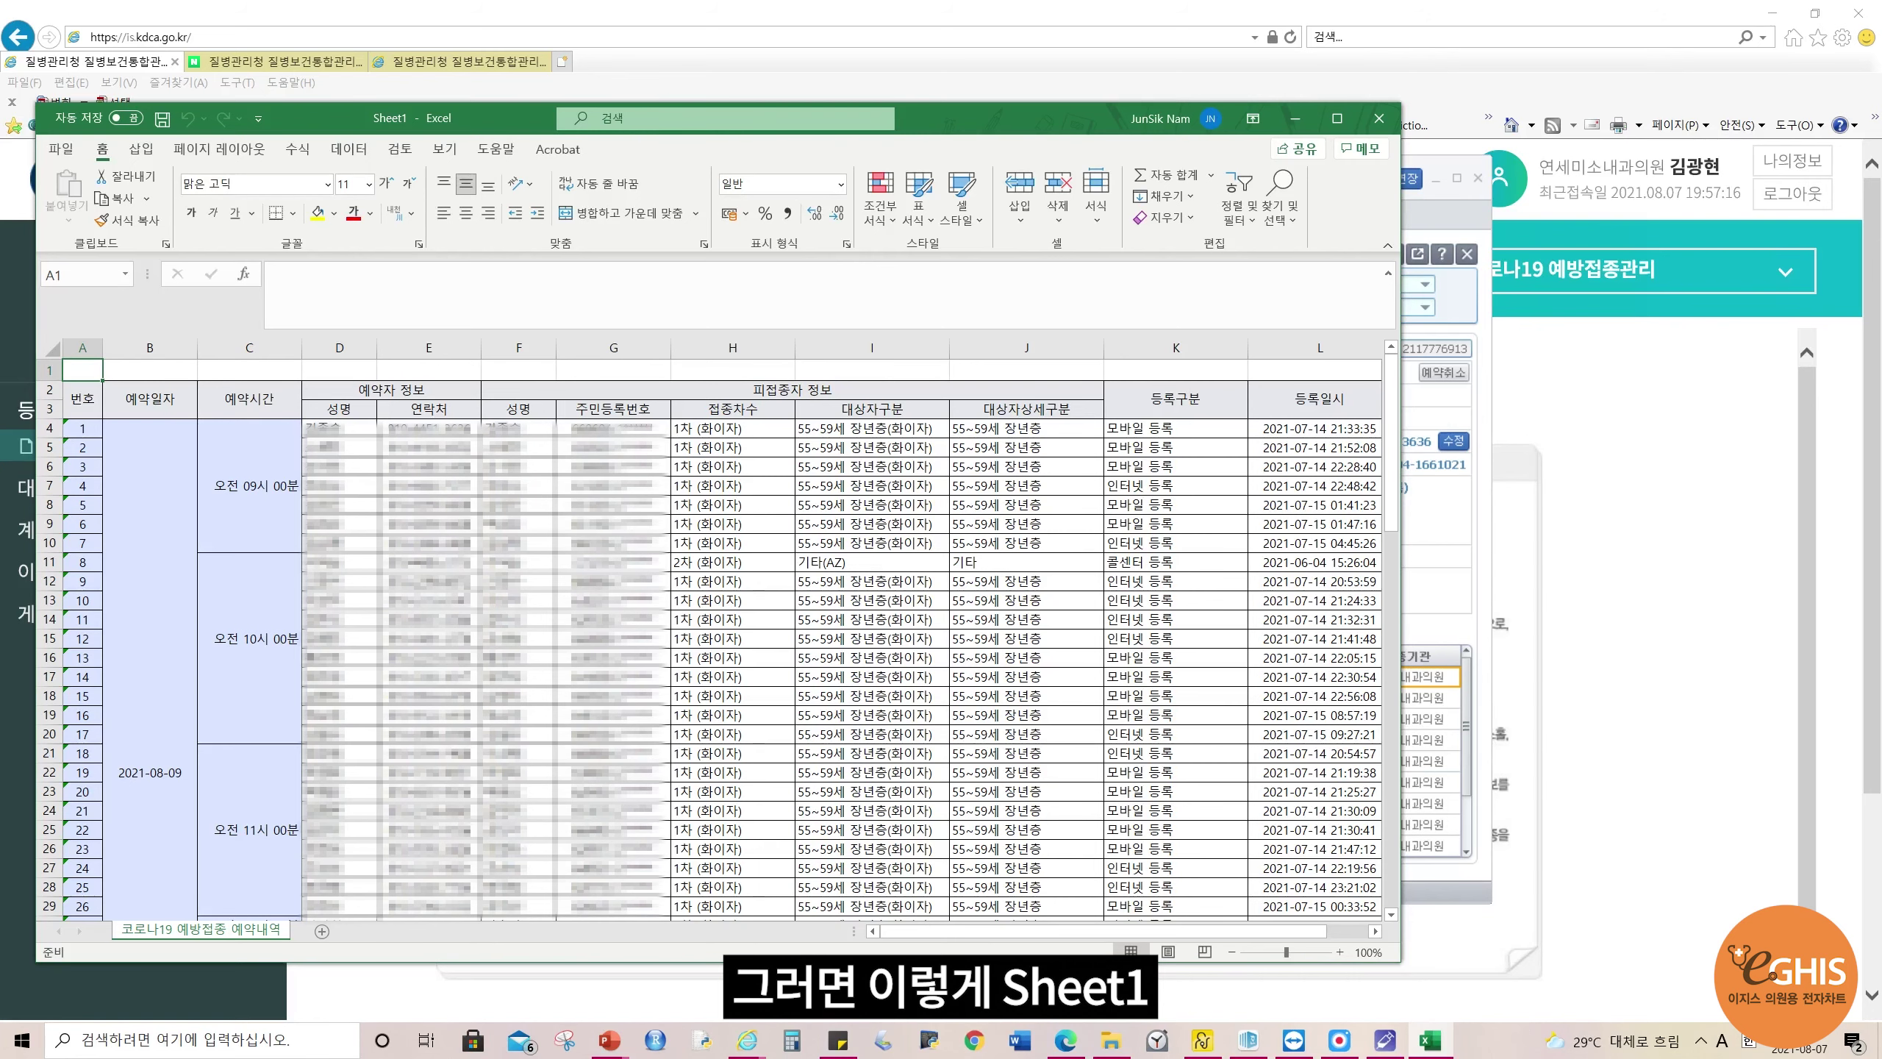
click(1337, 119)
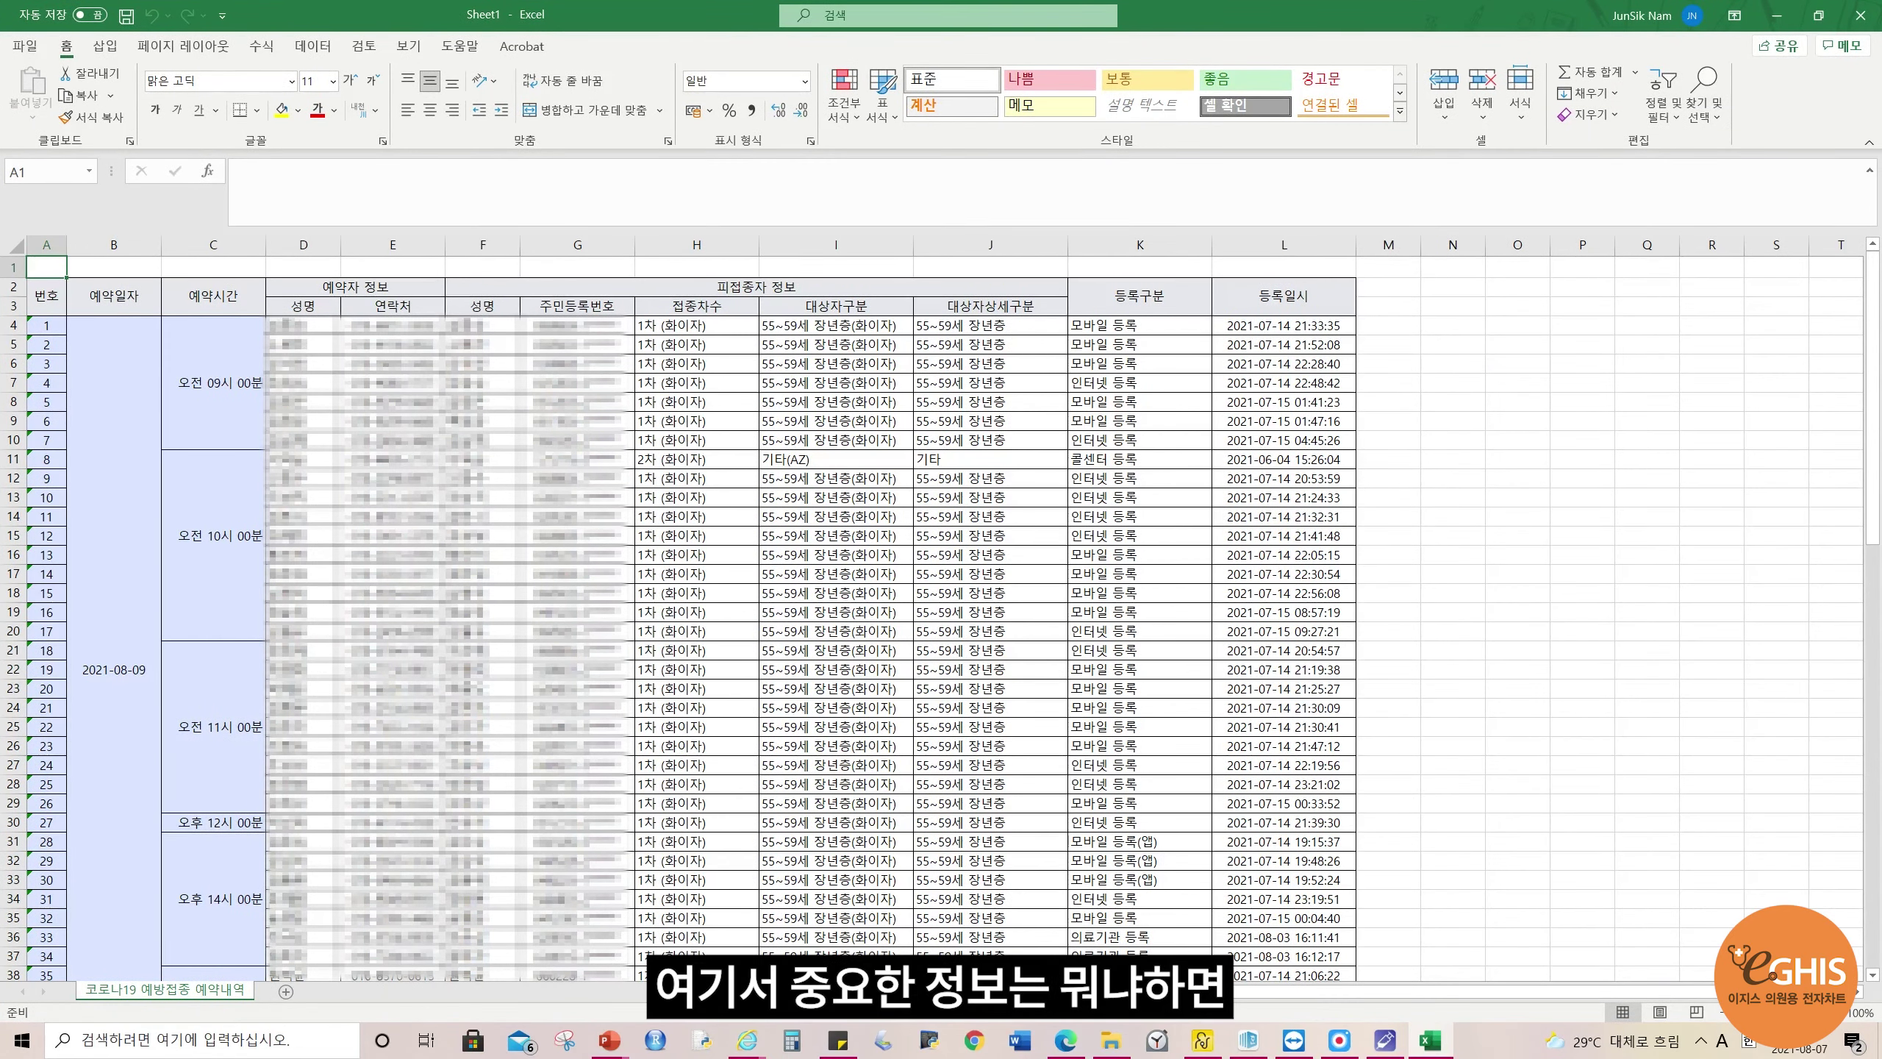
- Compare the 예약자 name and 연락처 with the 피접종자 details in the first reservations, row 14 and the last row
click(393, 327)
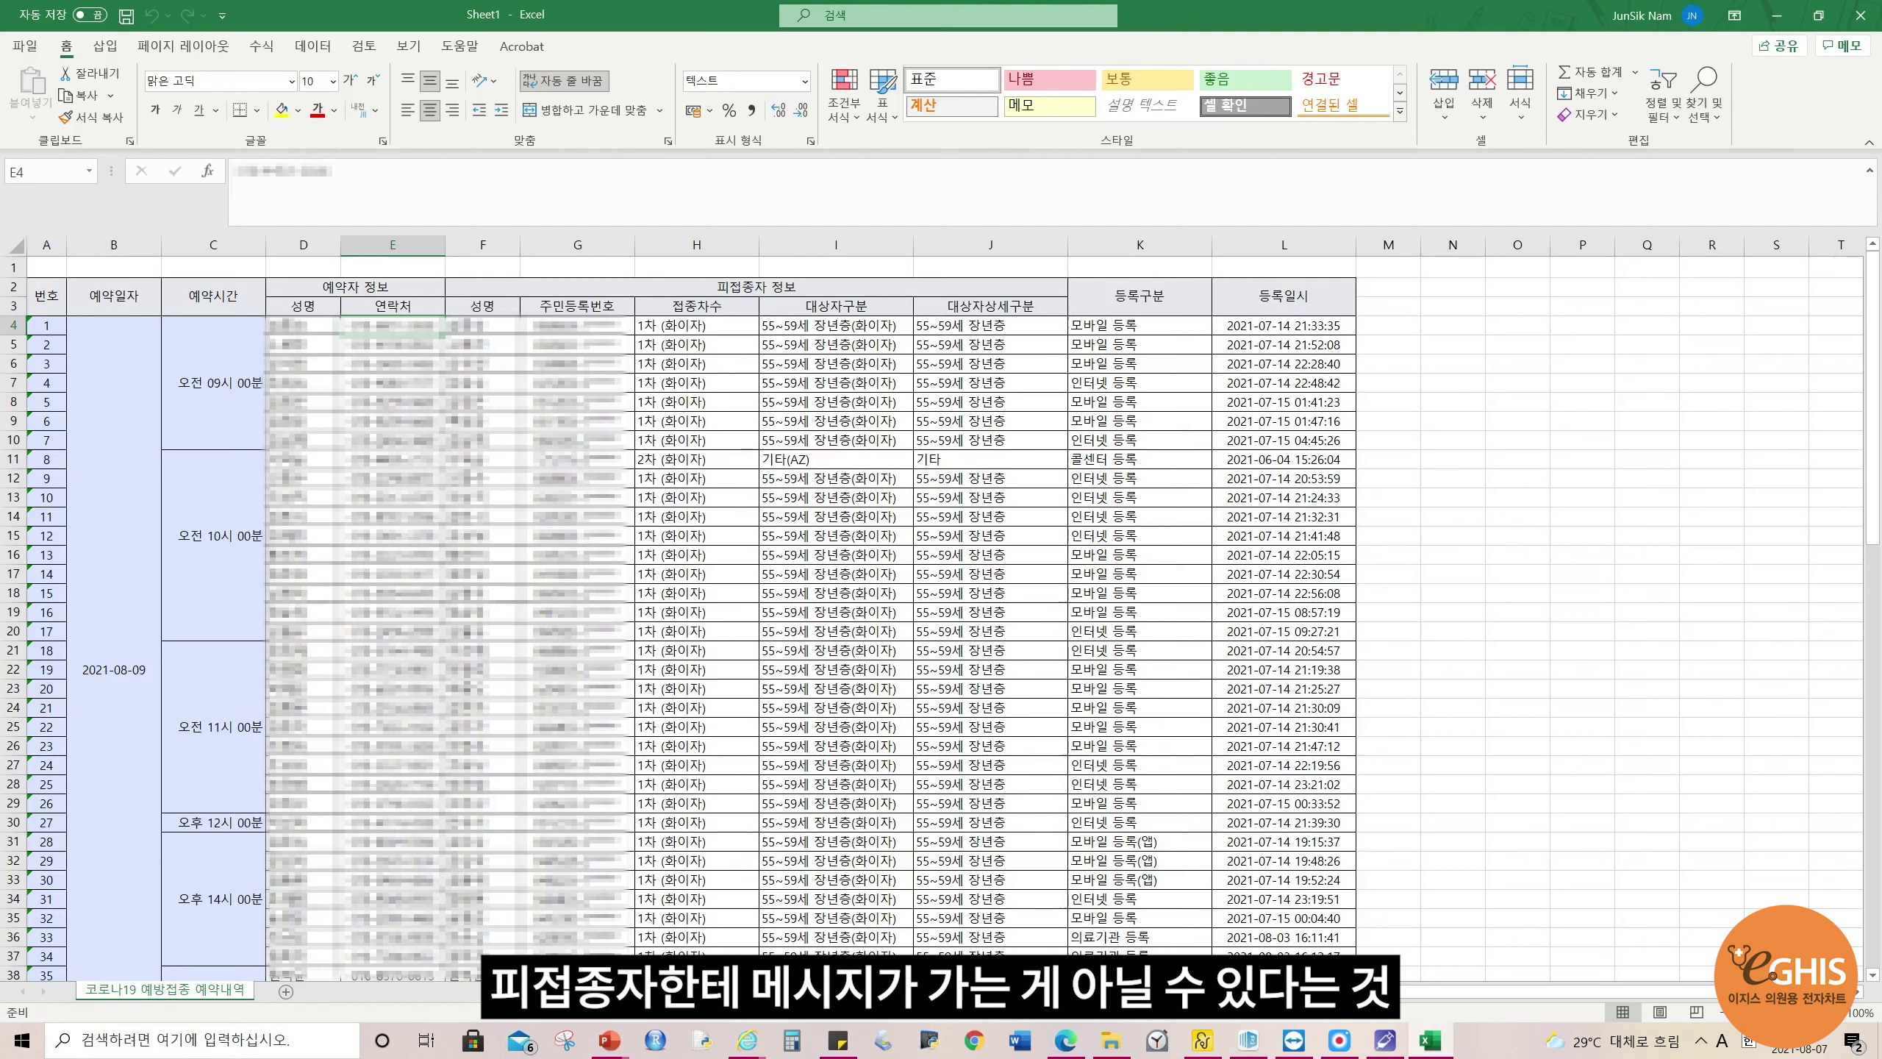
drag(303, 517, 482, 517)
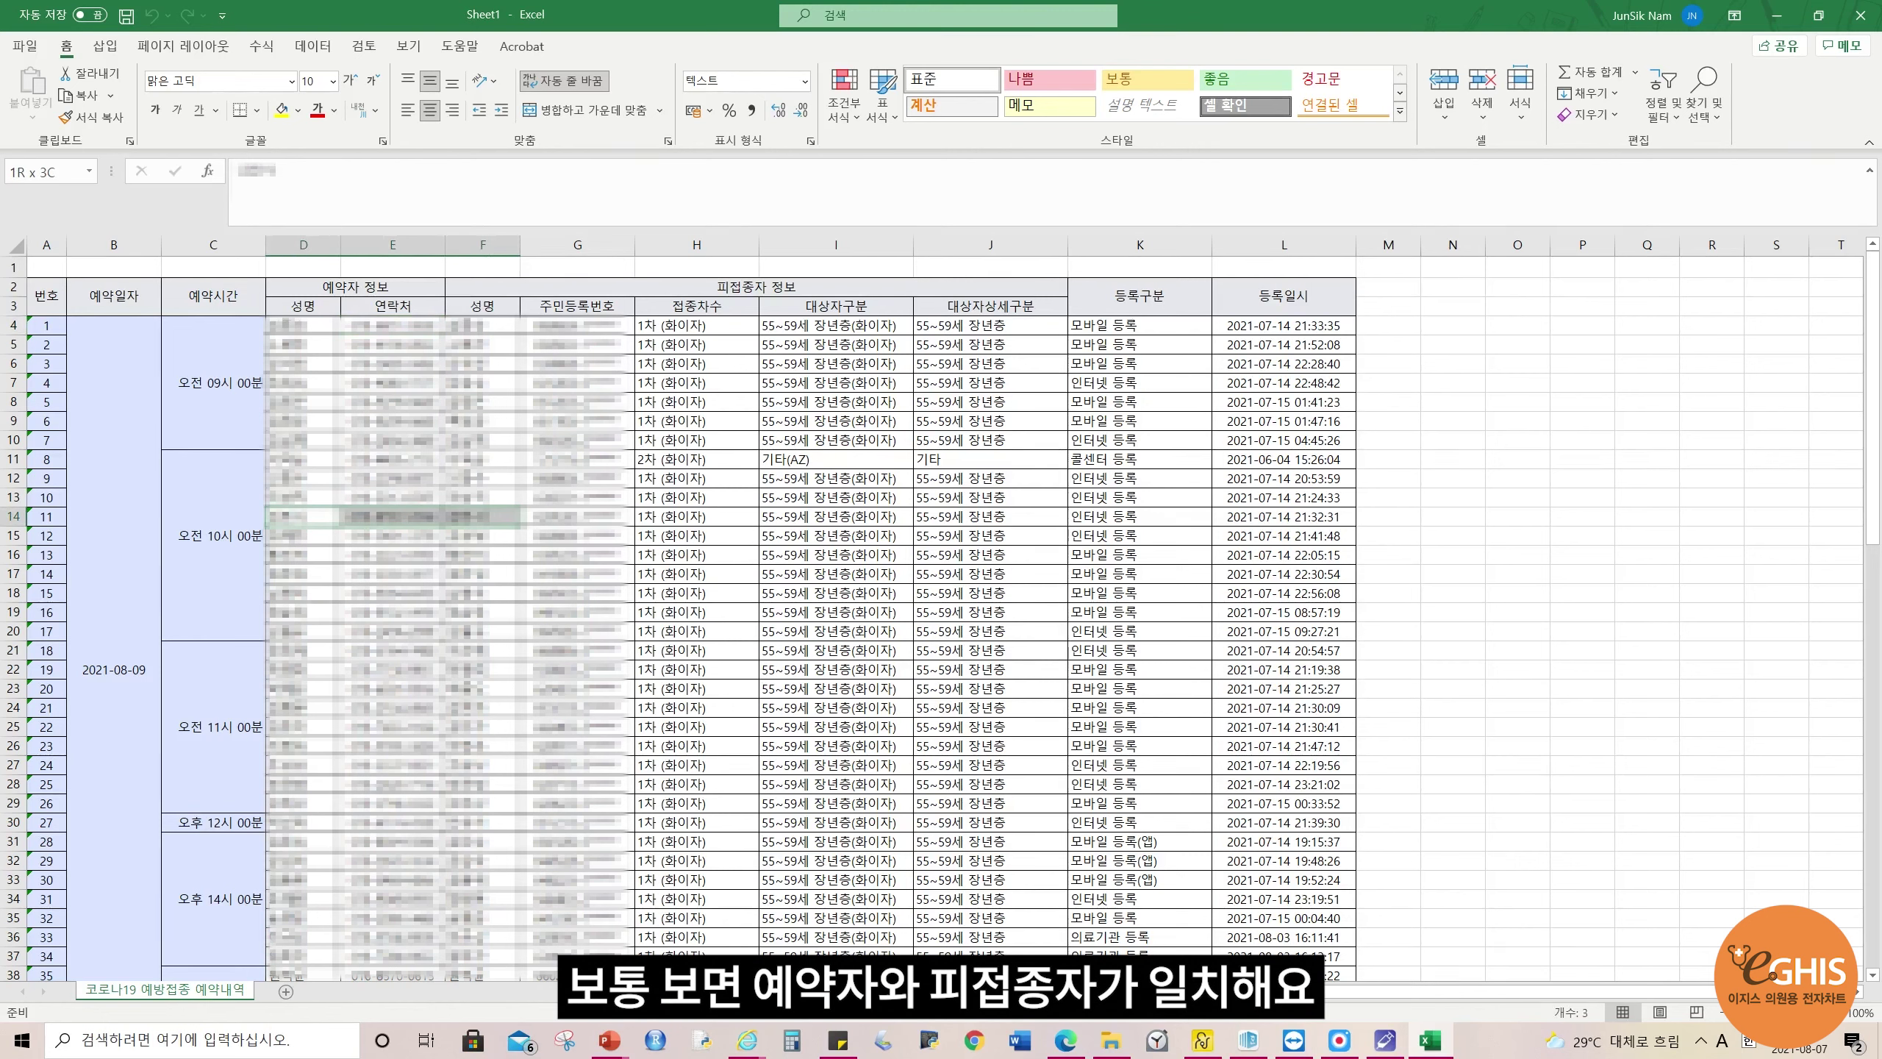
click(482, 498)
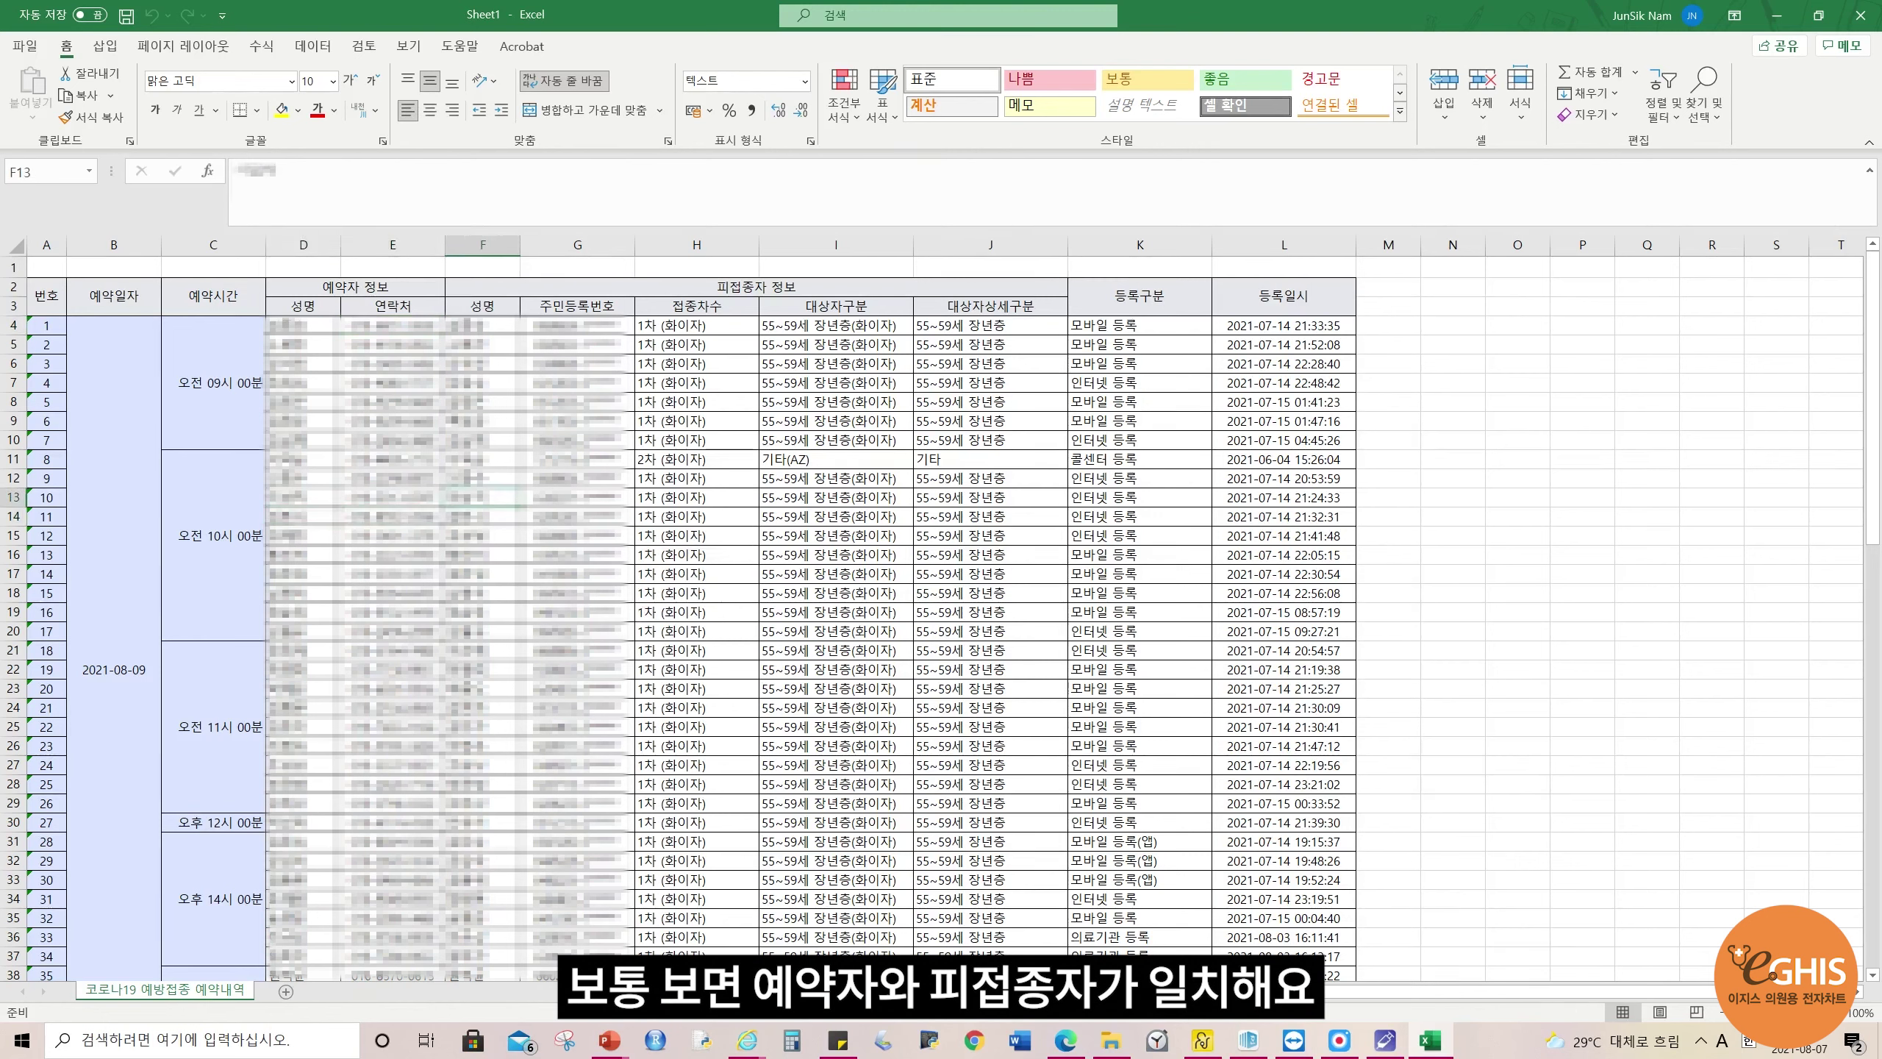
click(482, 517)
scroll(741, 623, down, 16)
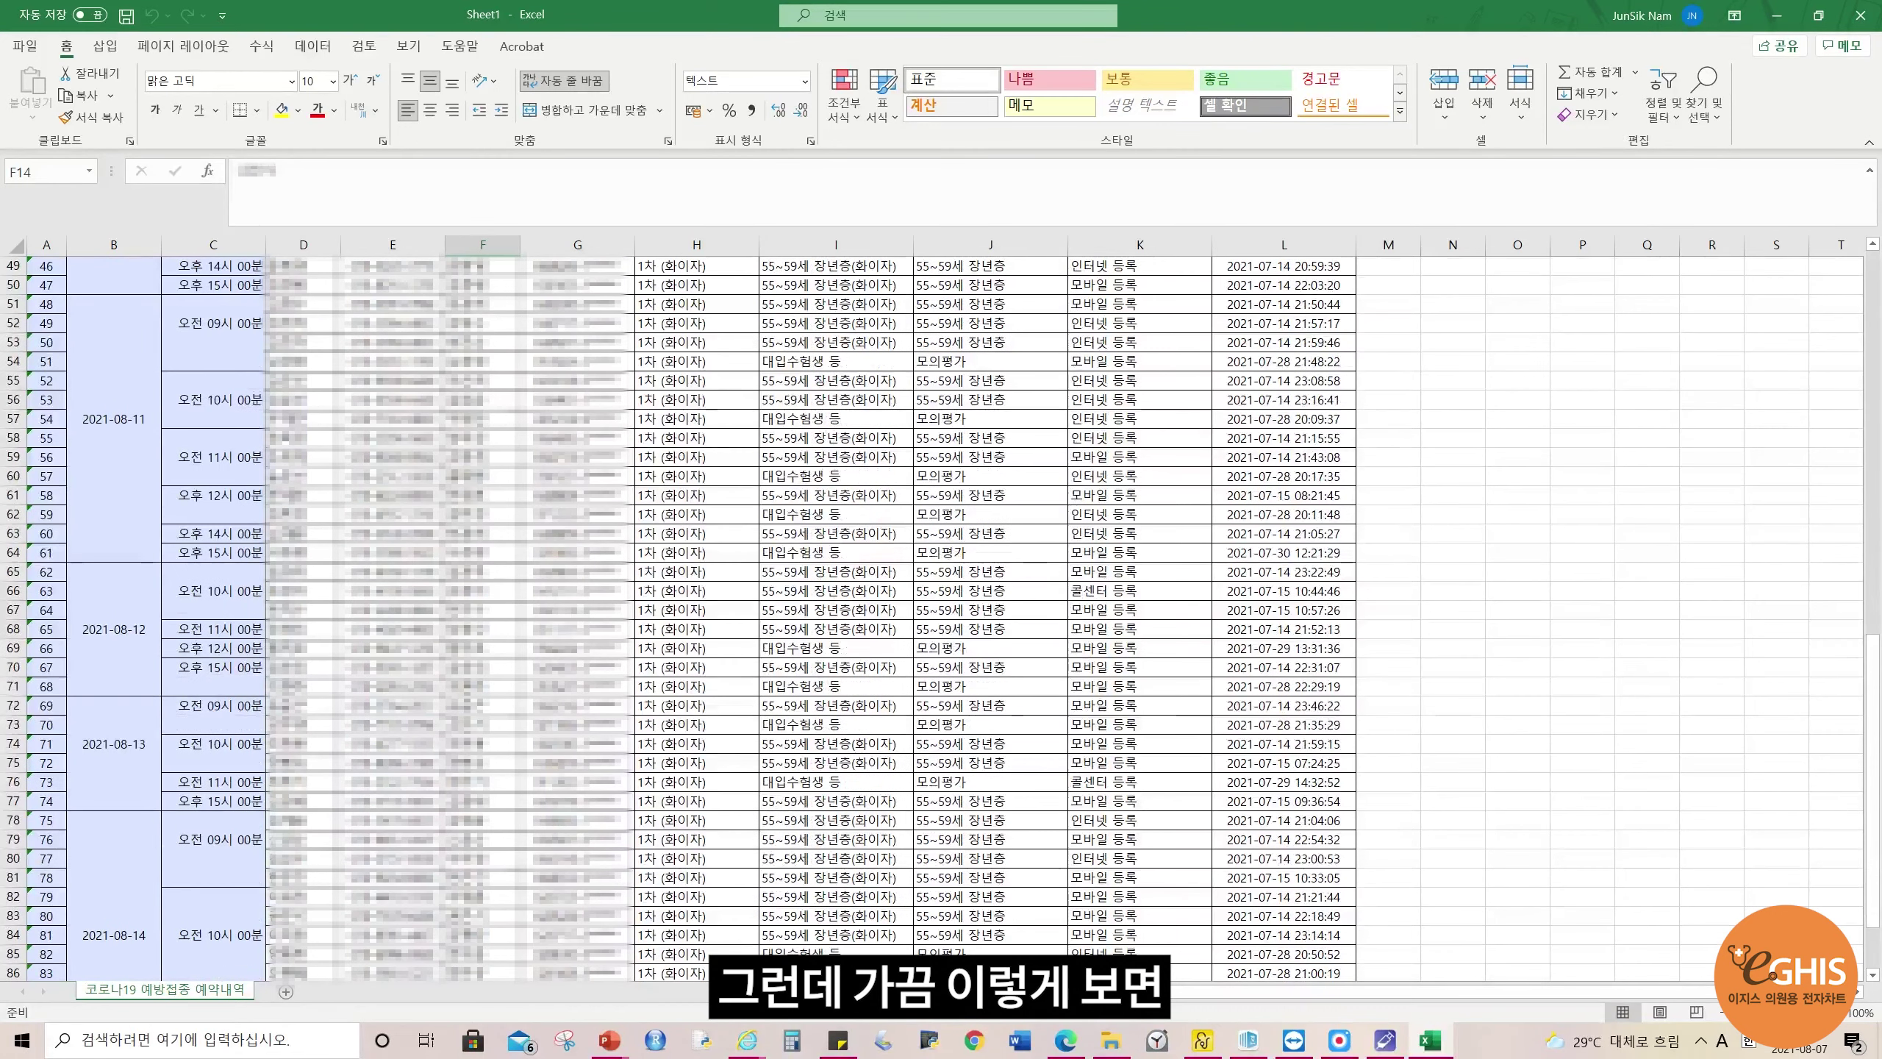
scroll(741, 623, down, 6)
drag(303, 705, 622, 708)
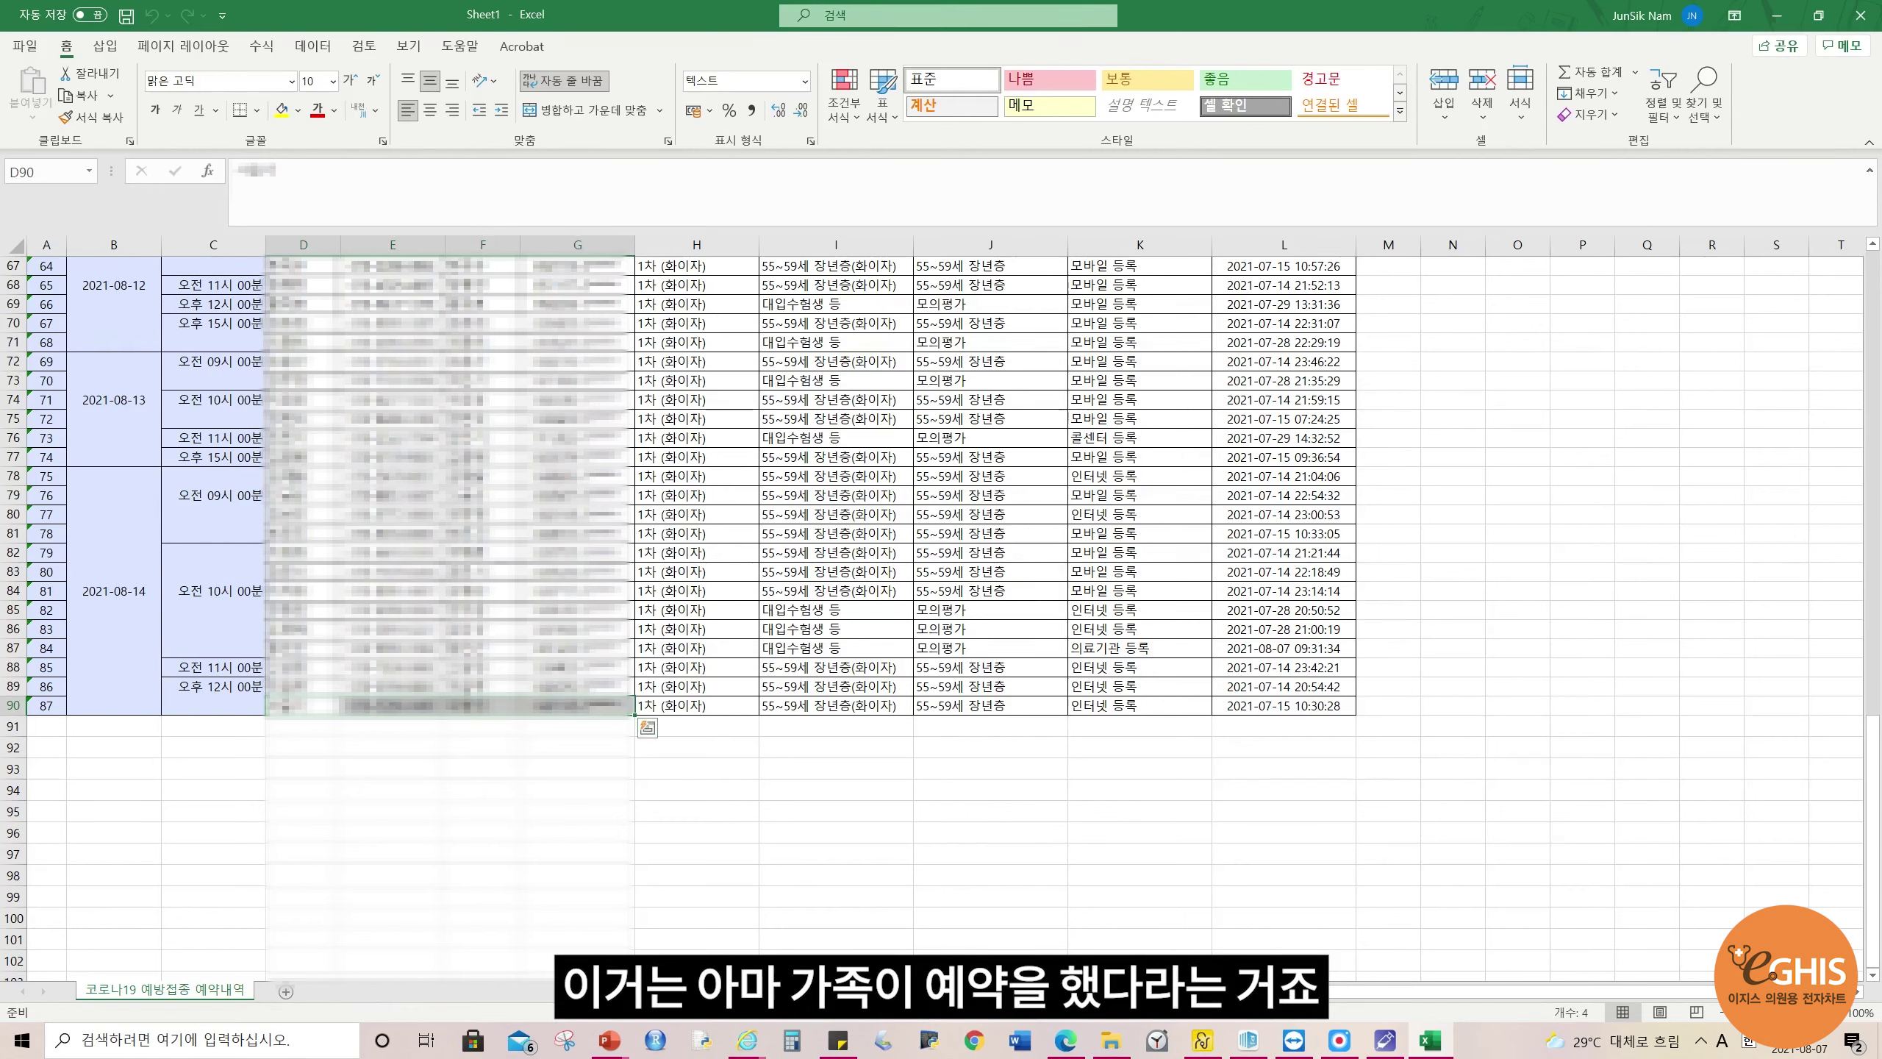
click(577, 705)
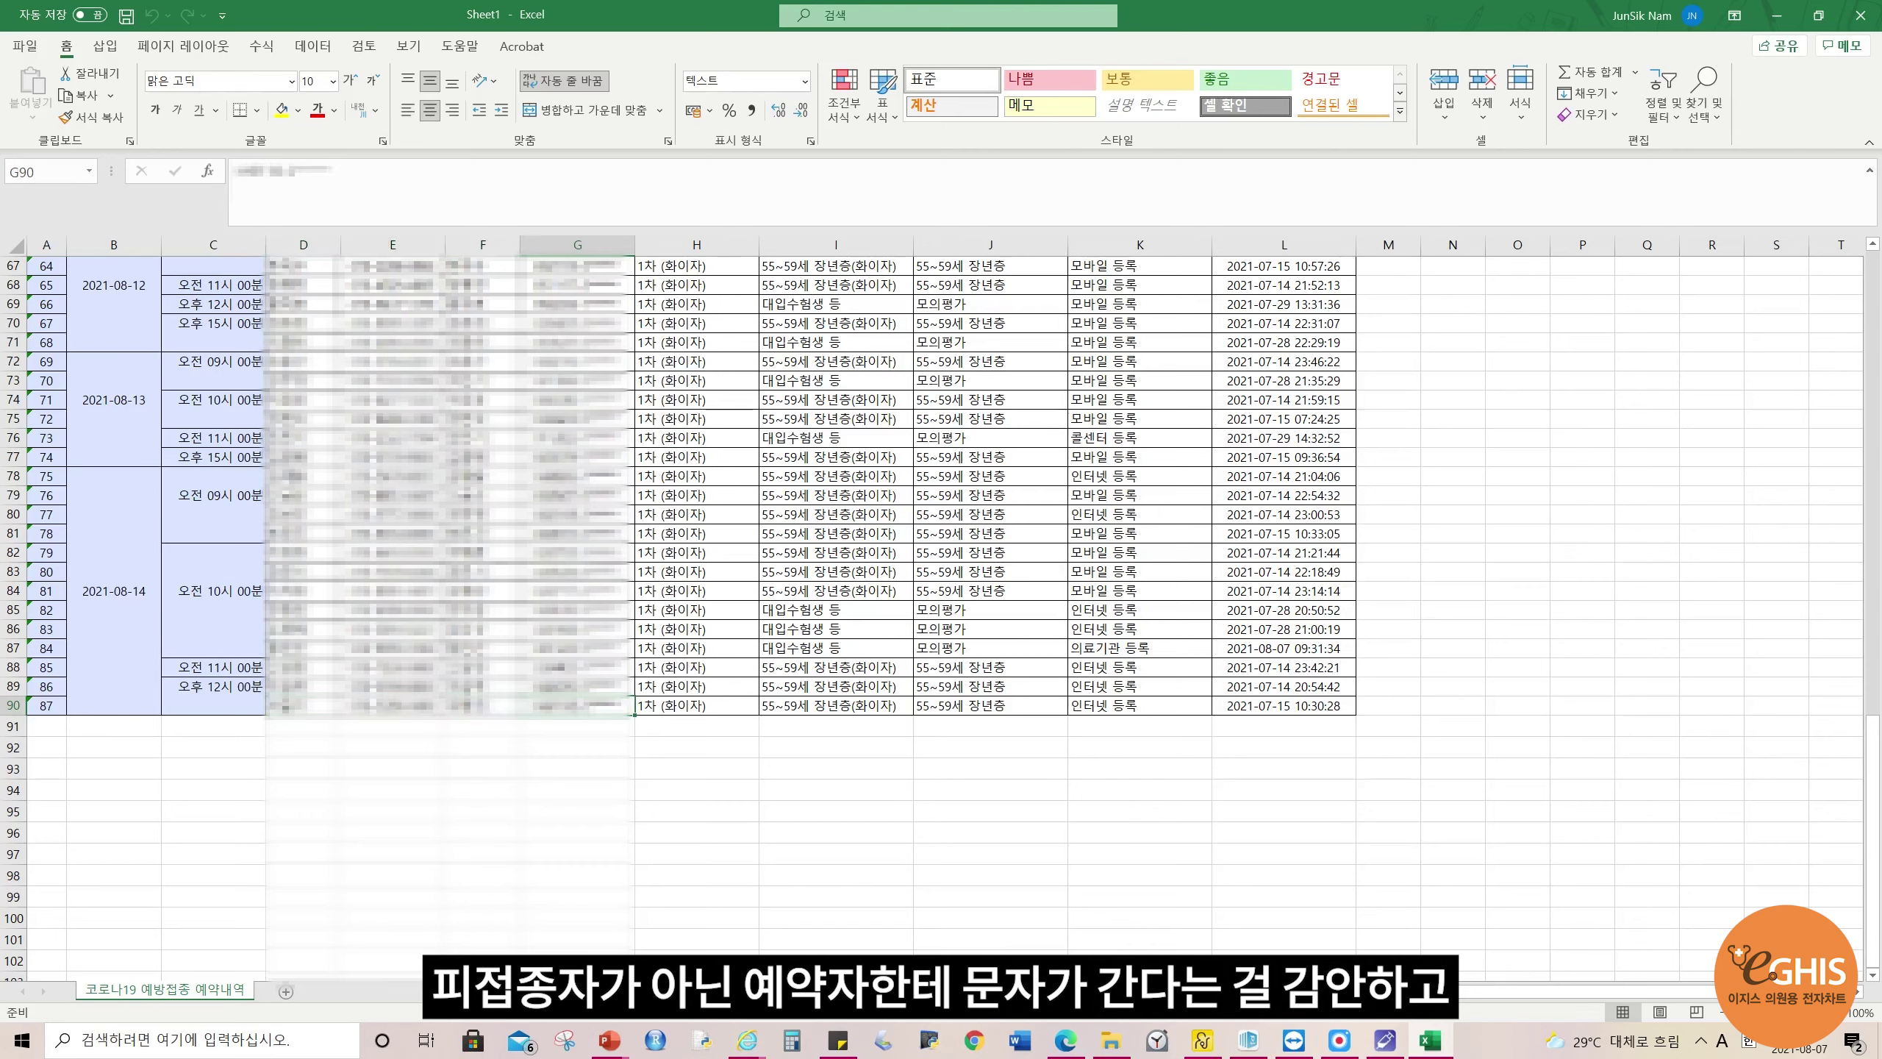
click(393, 705)
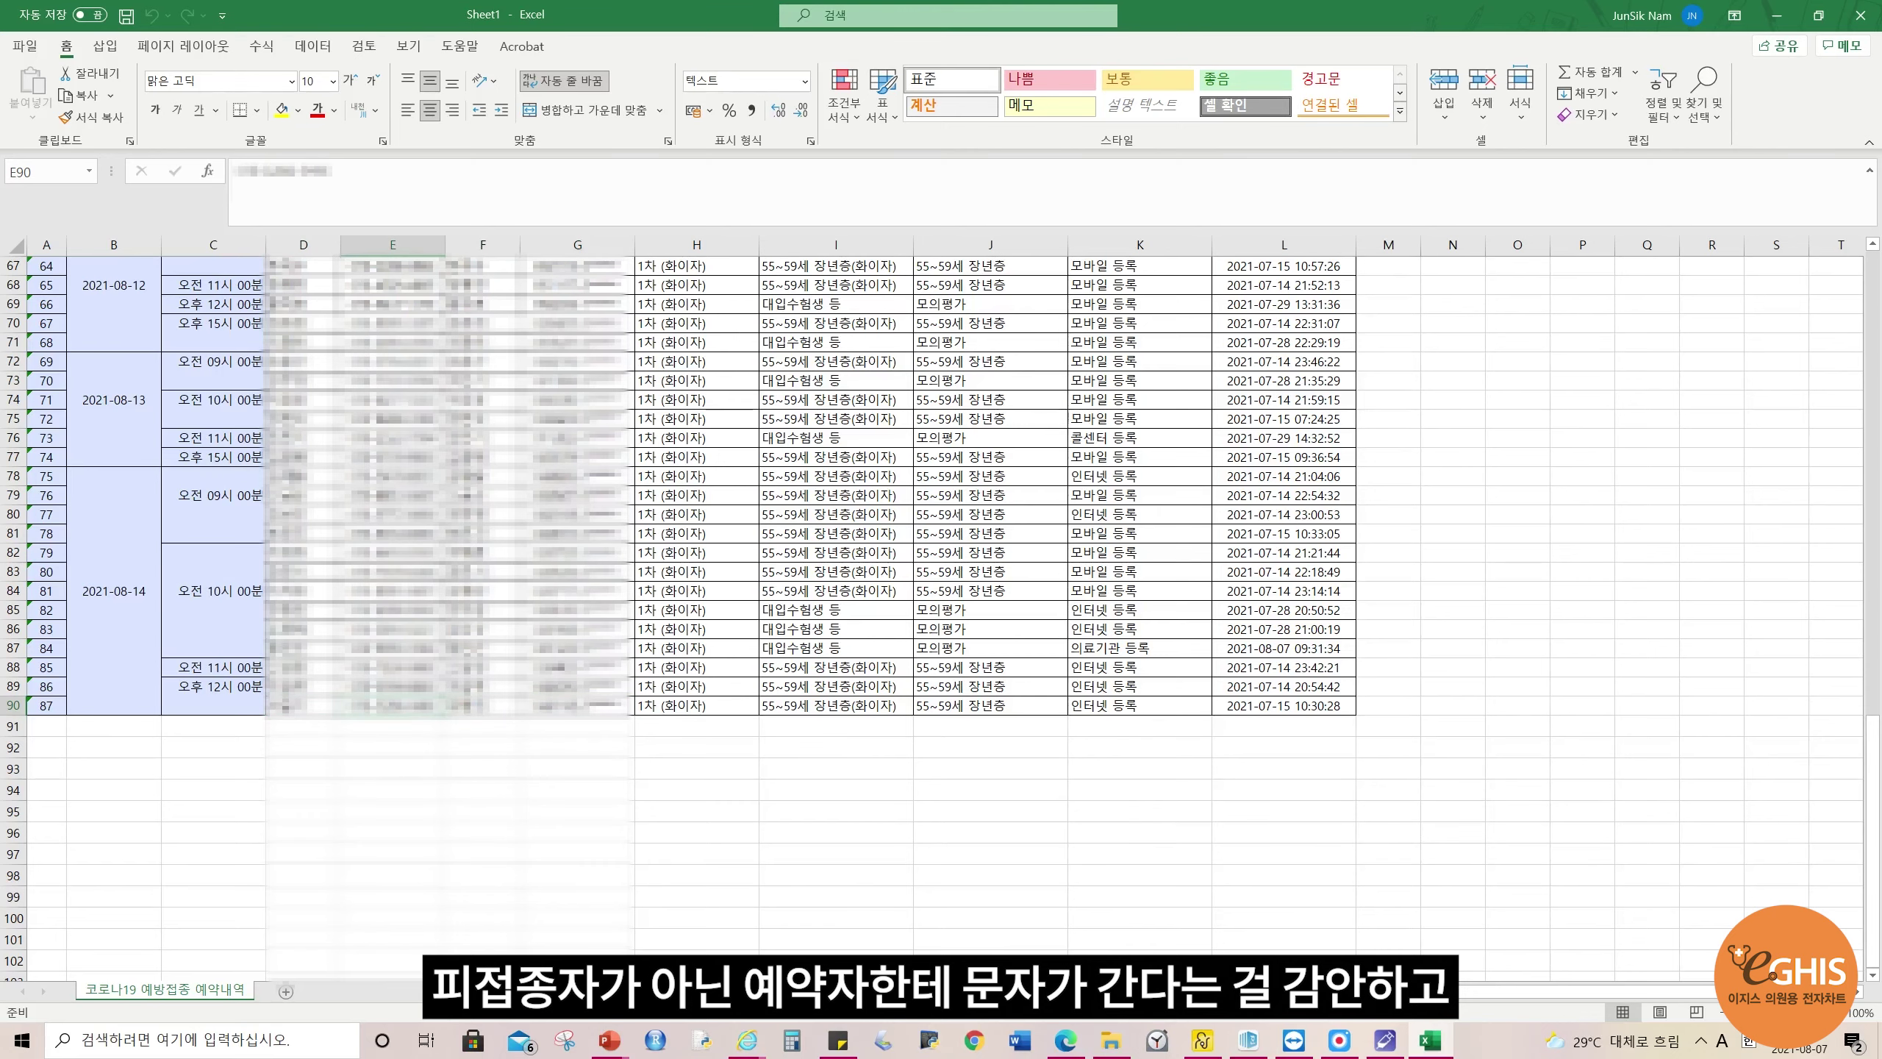
scroll(941, 616, up, 20)
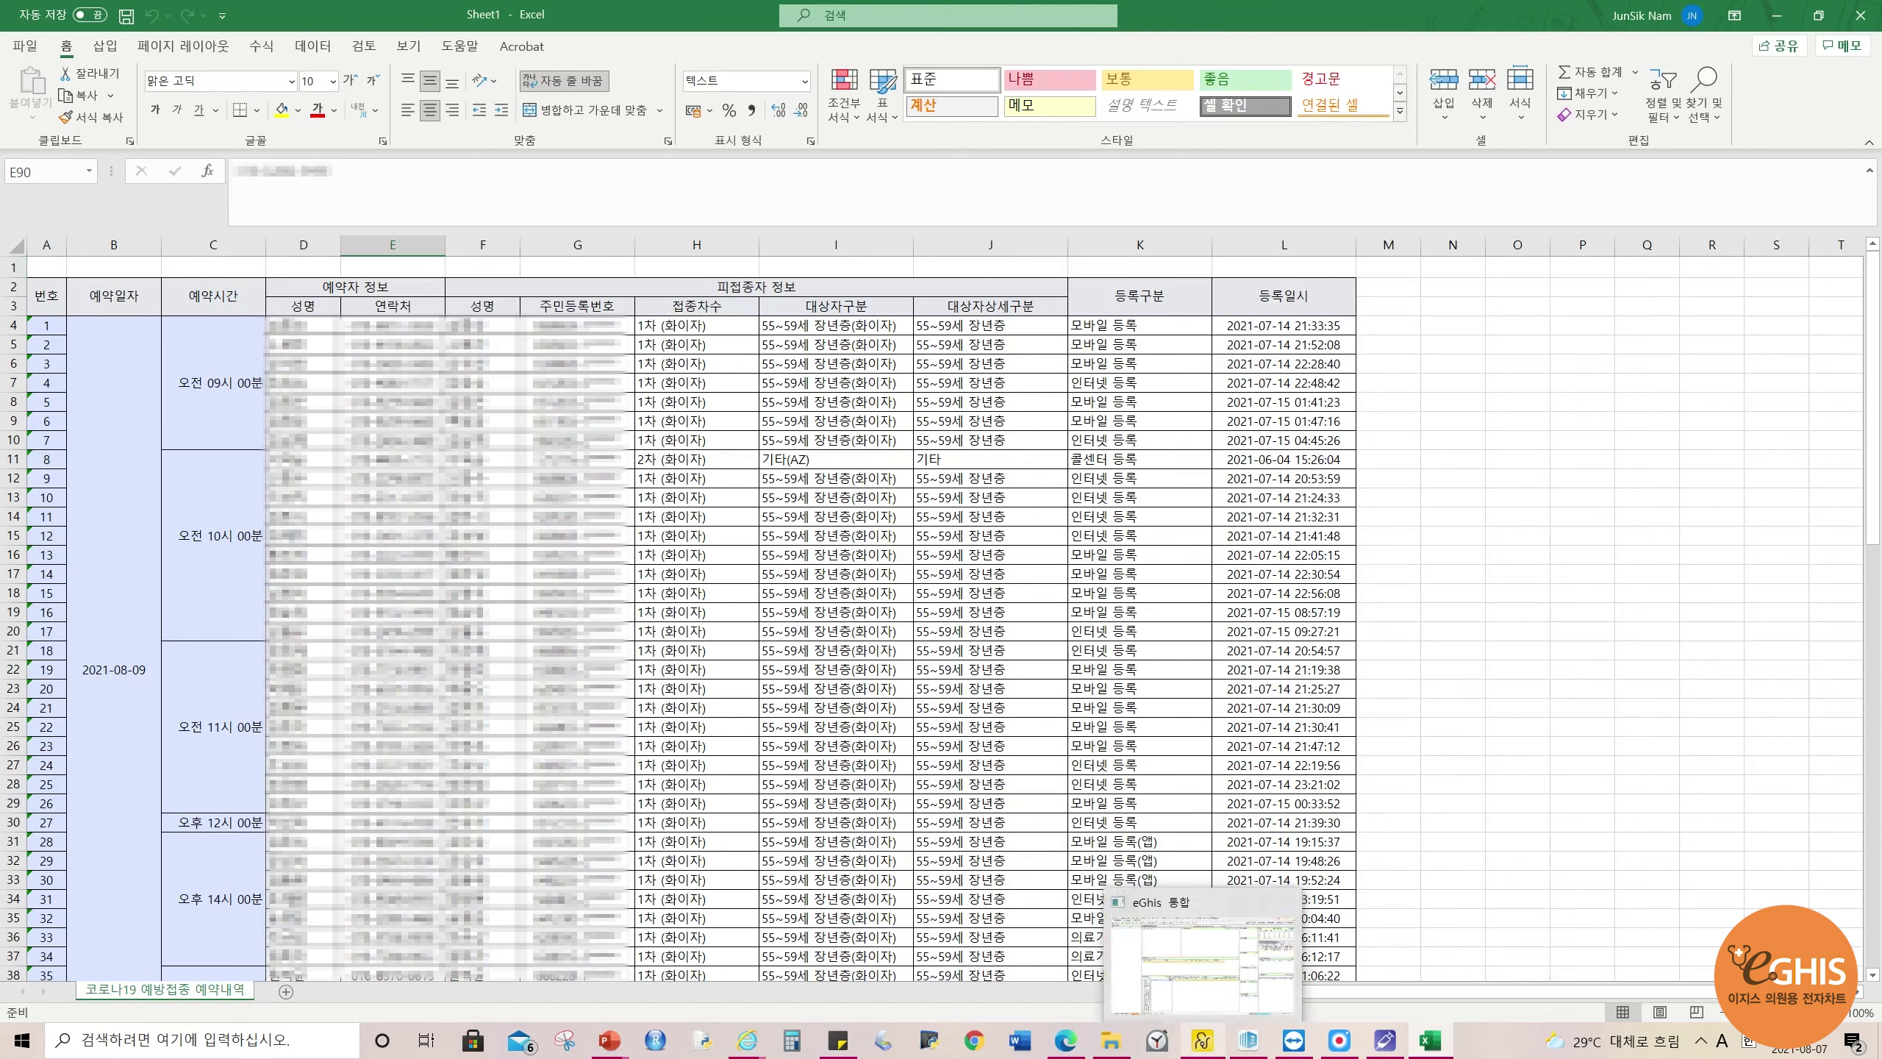
- Switch to eGhis, bring up the CRM [SMS] 전송 screen and start the Excel phone-number import in the SMS 개별전송 window
click(1202, 1041)
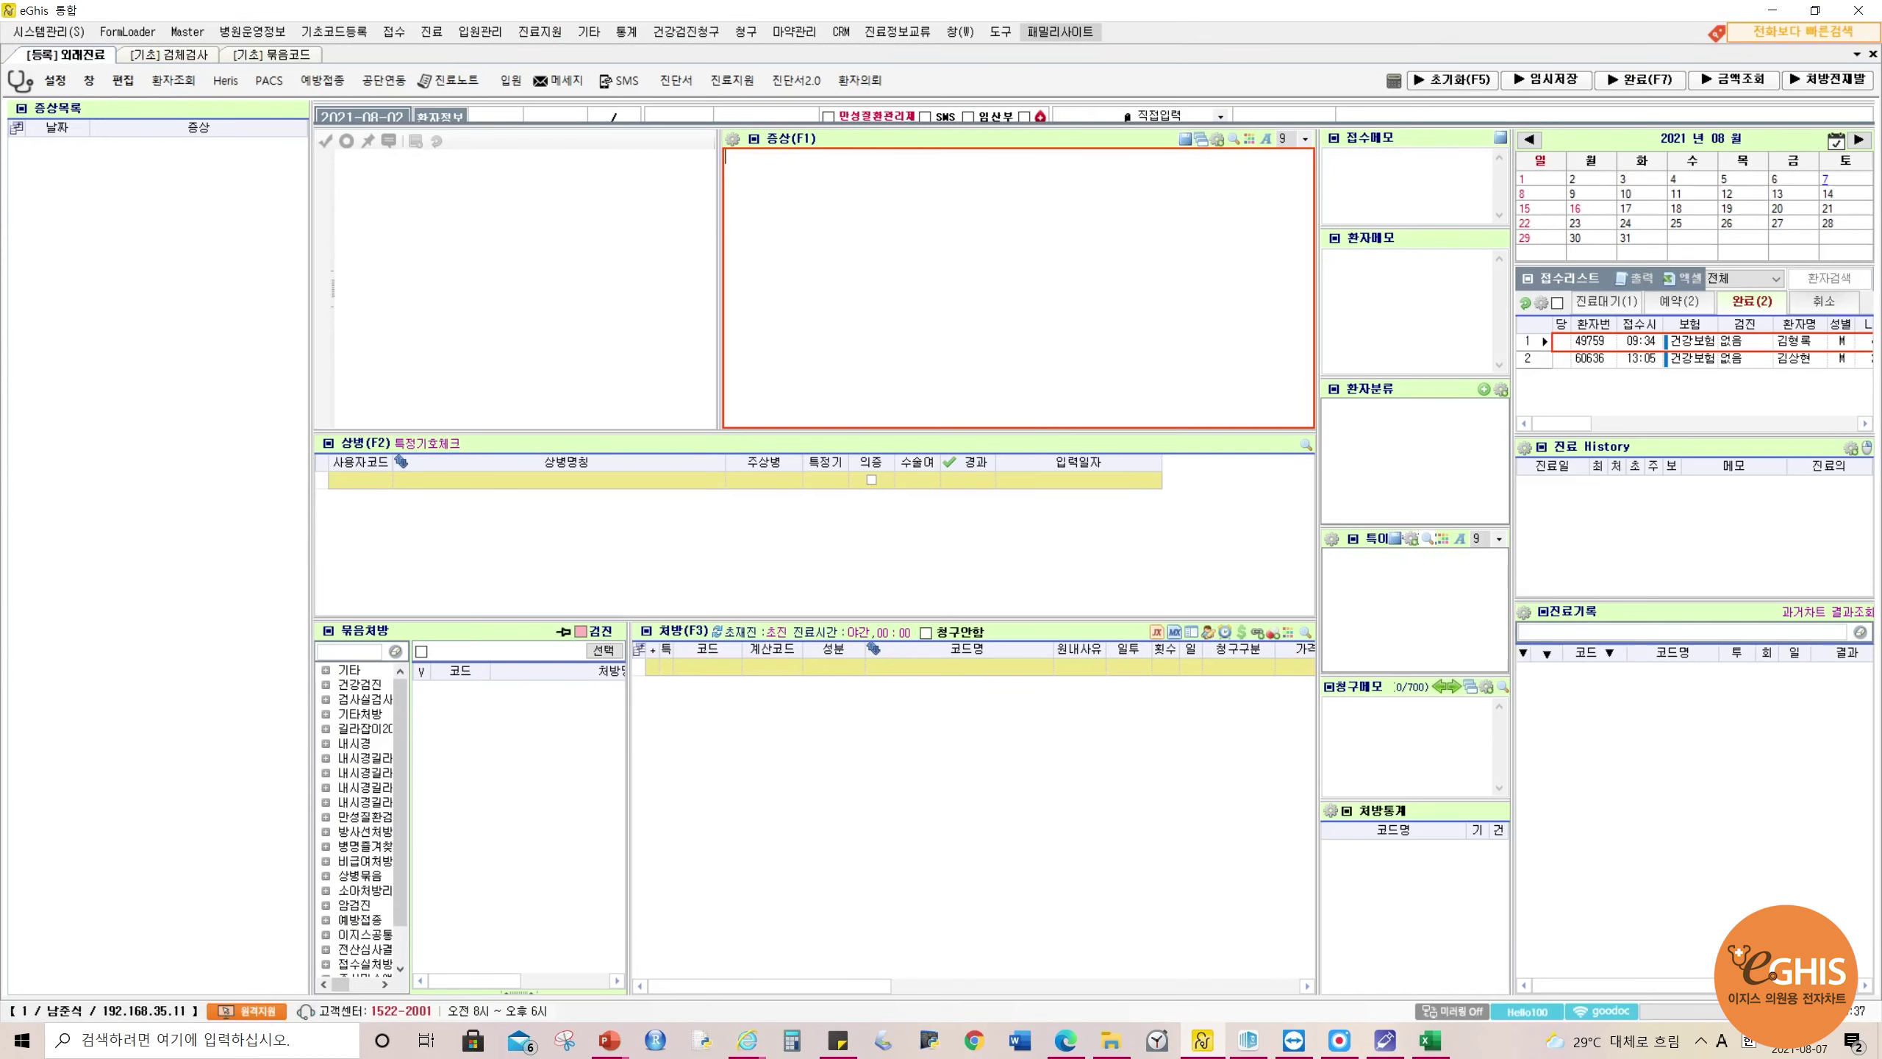
click(840, 32)
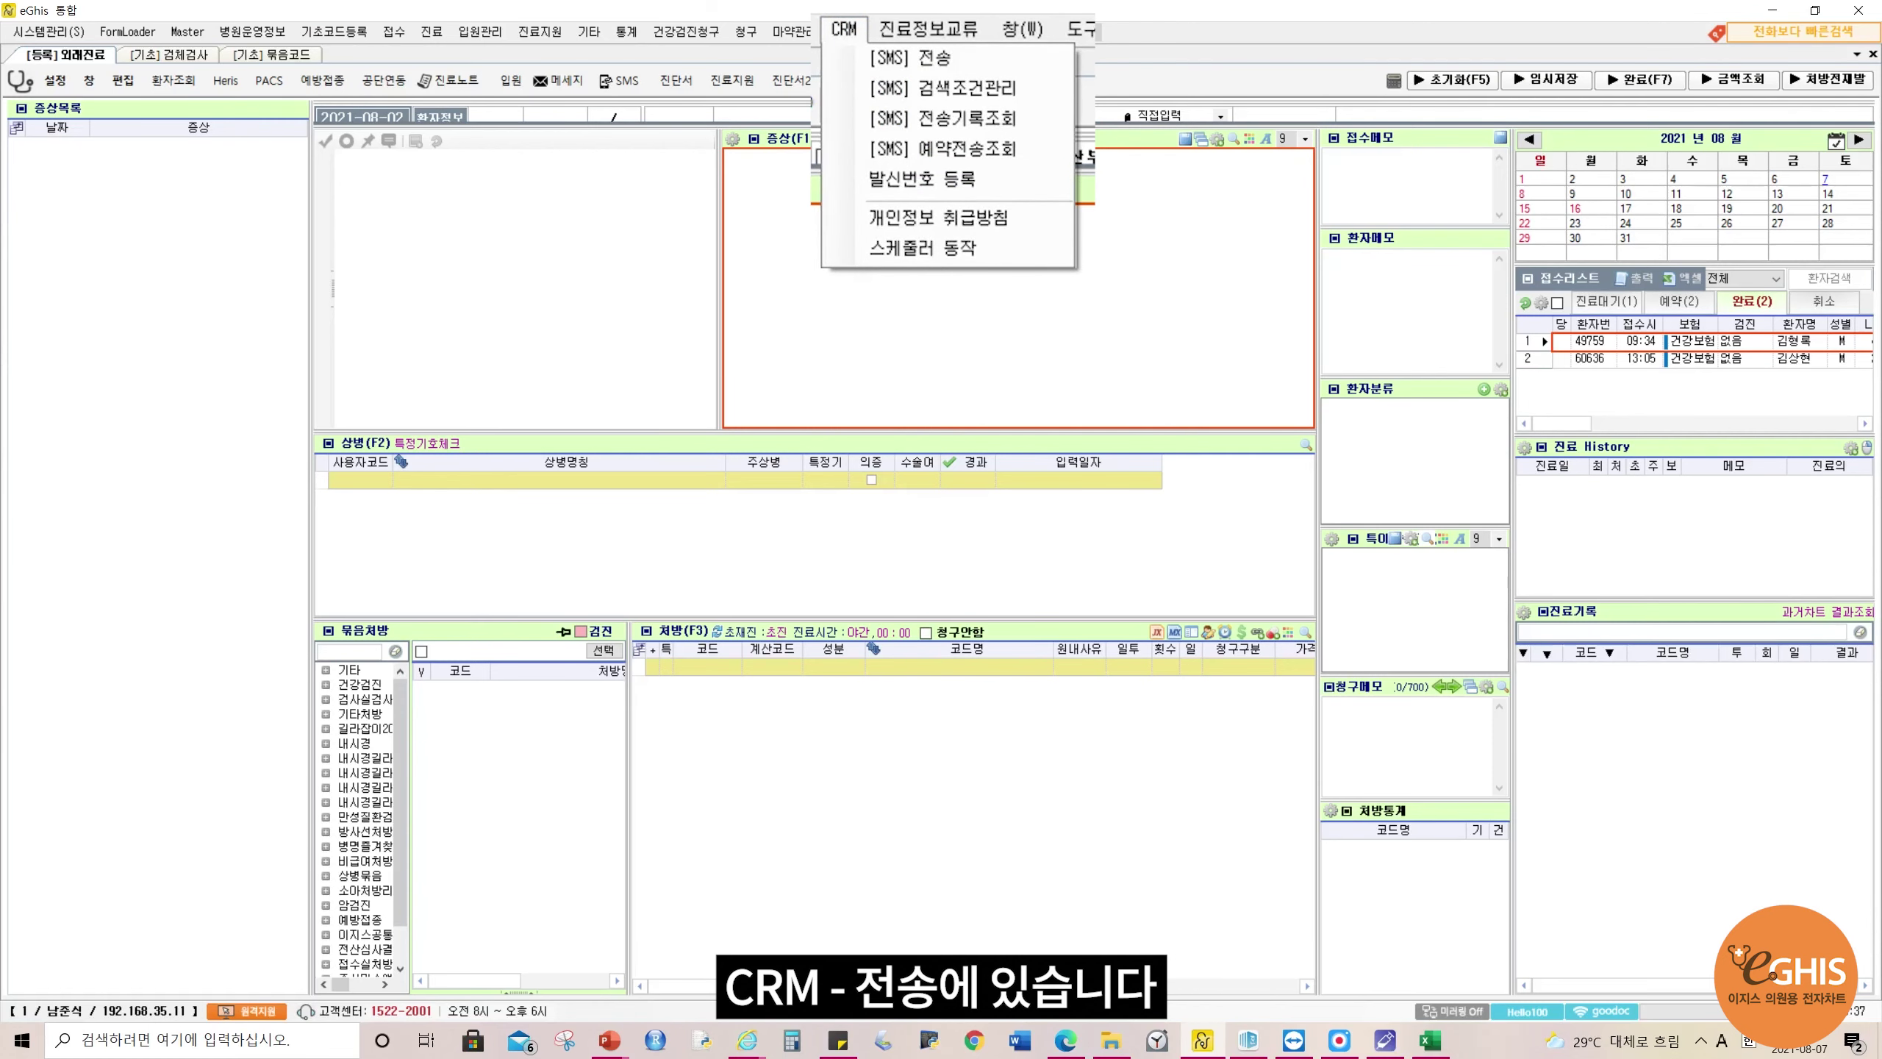
click(910, 58)
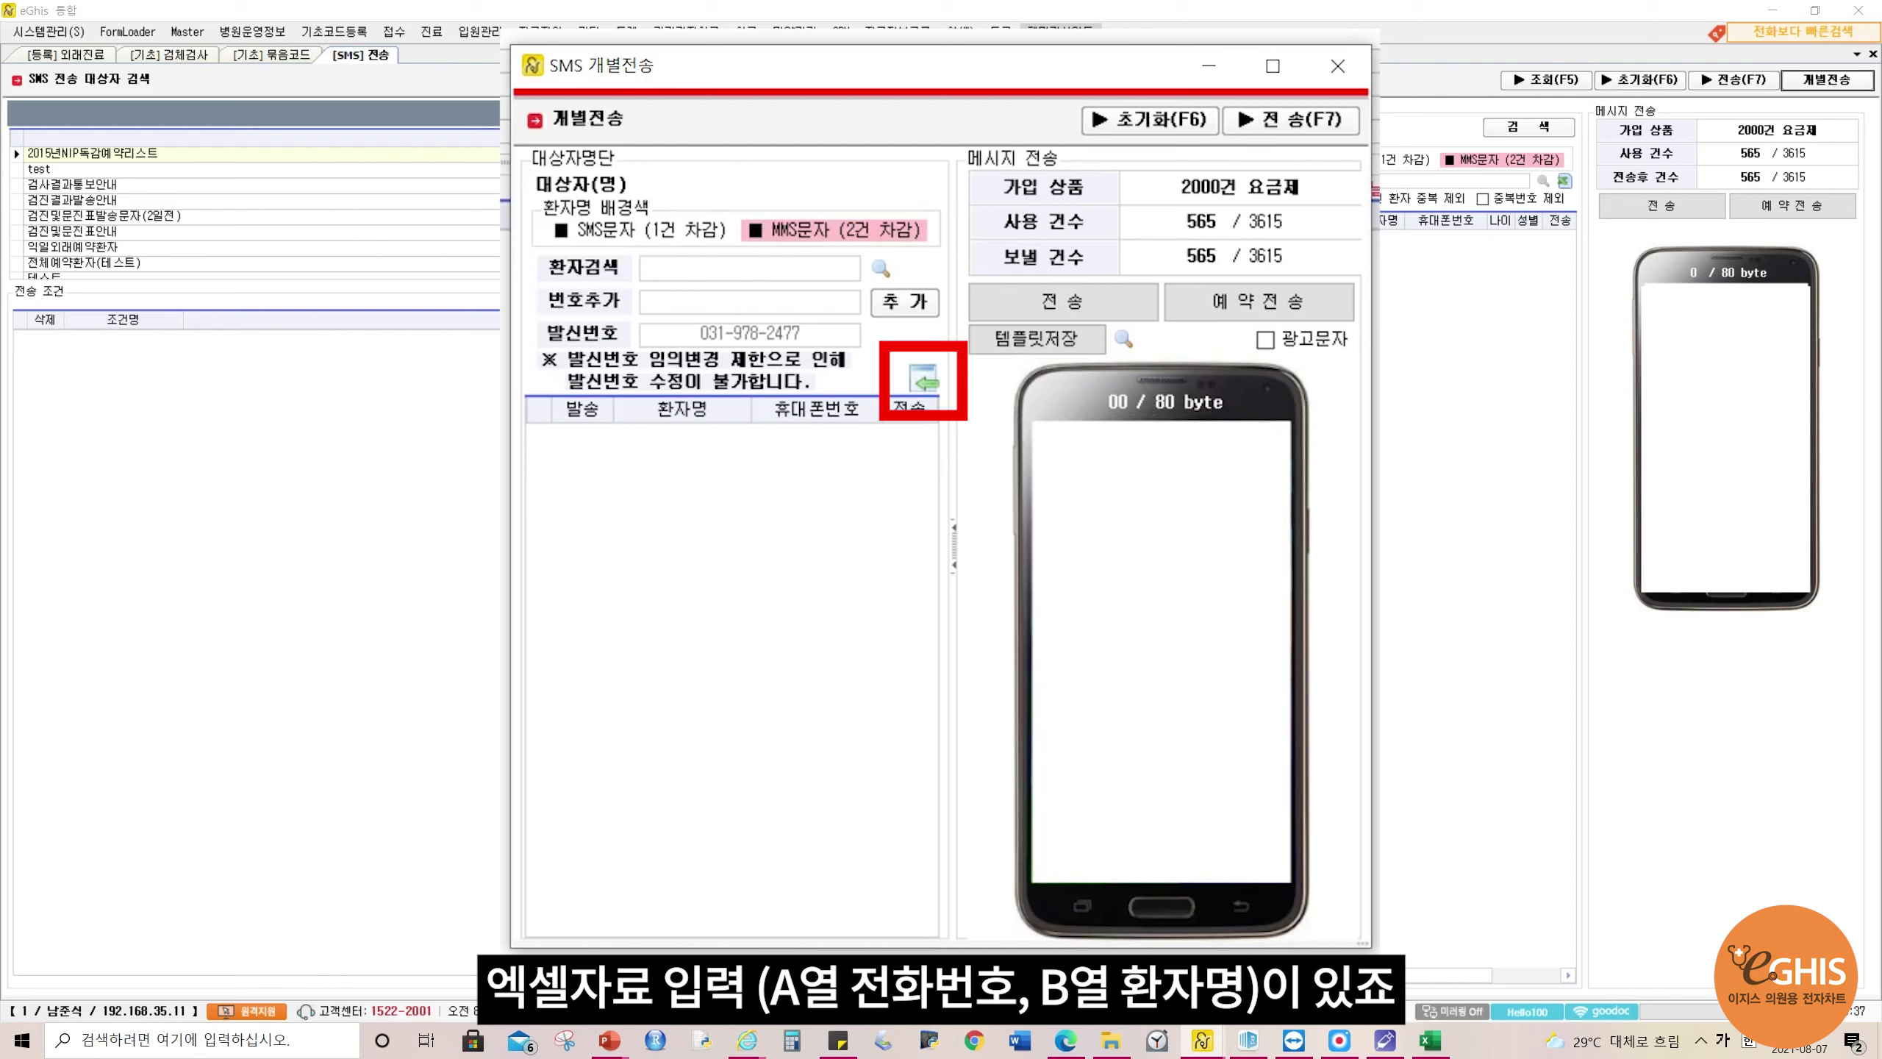
click(924, 379)
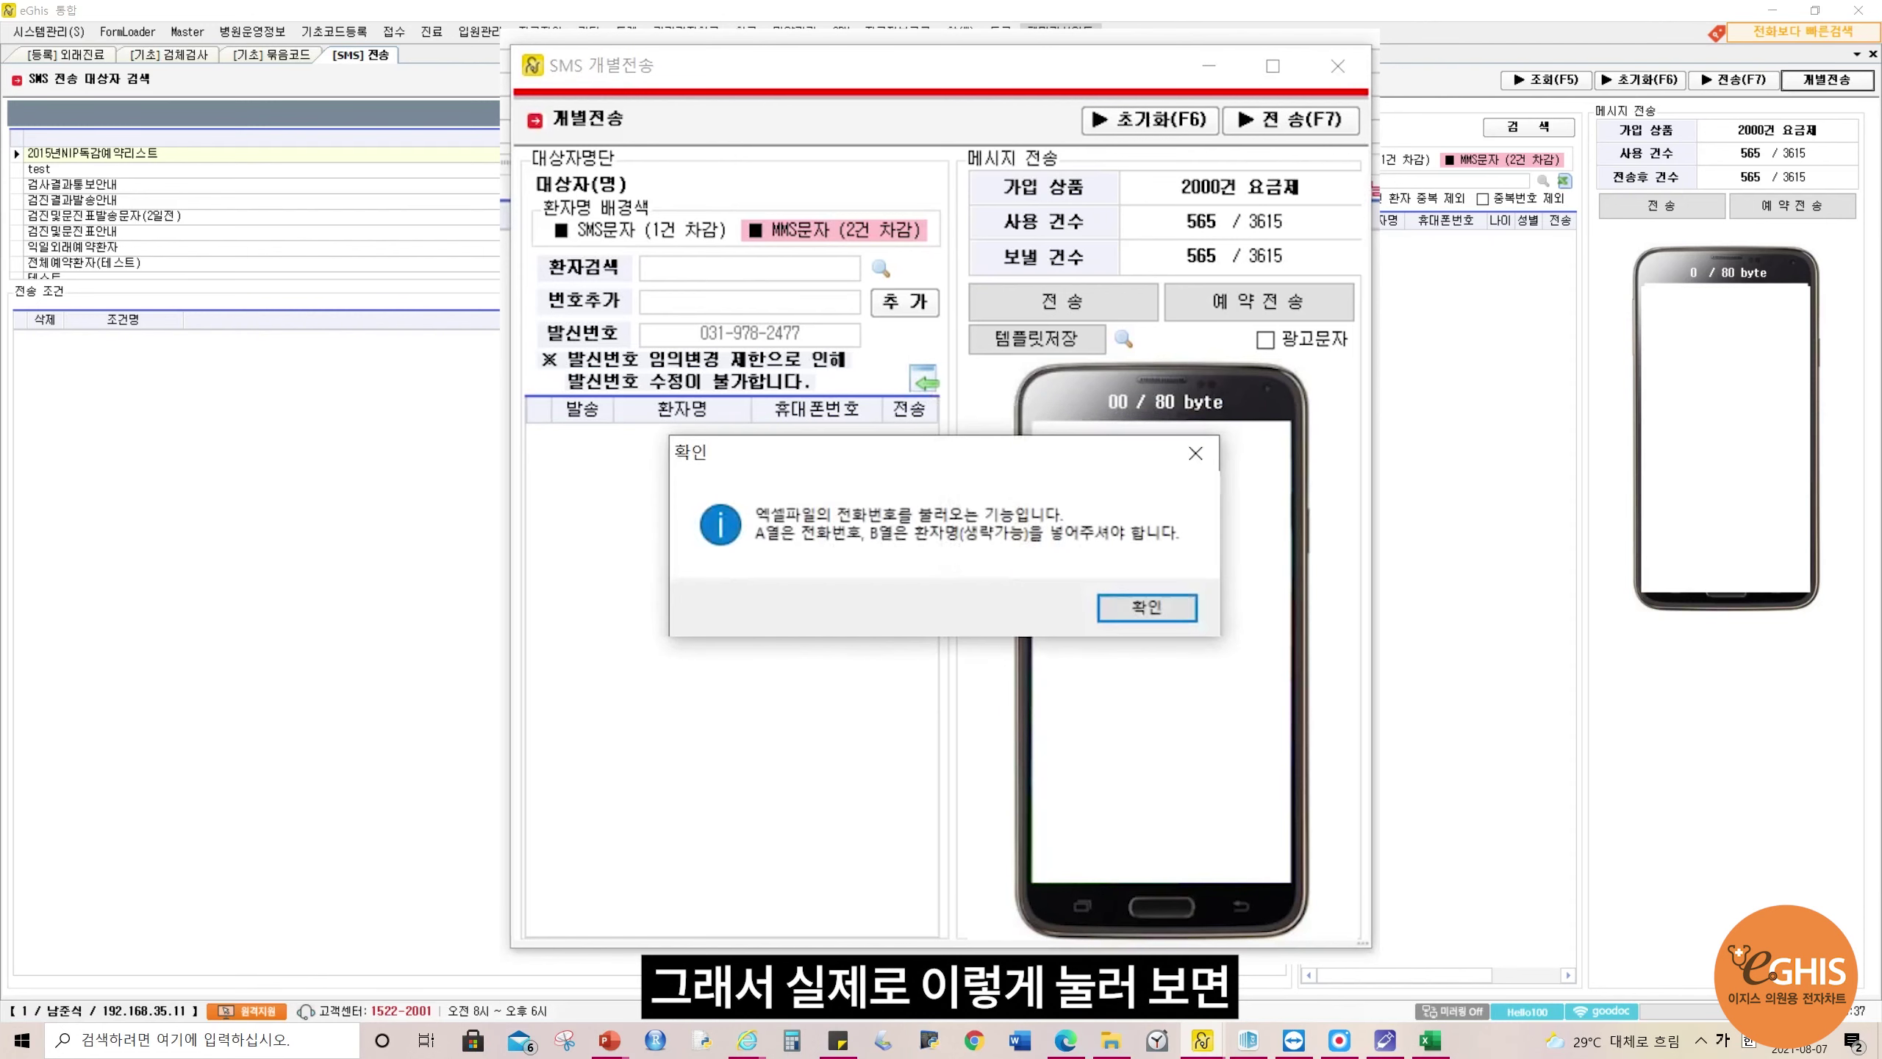
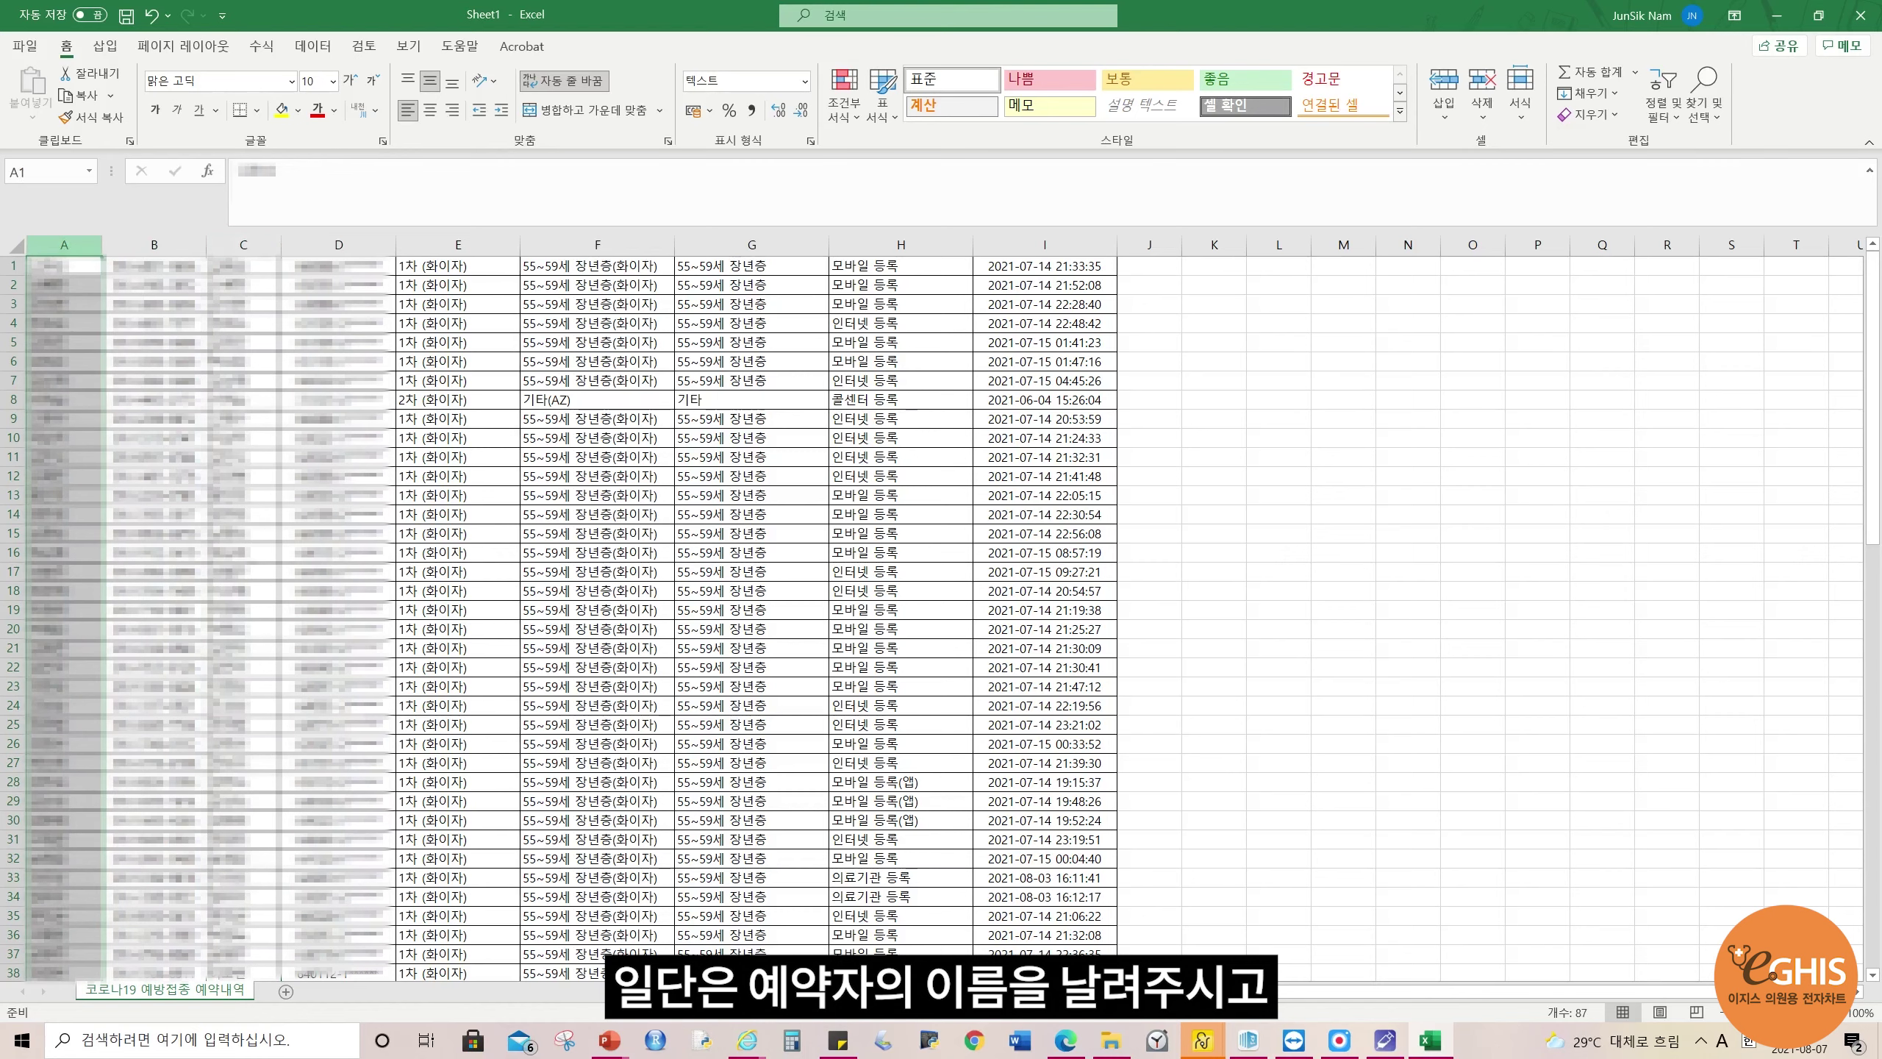
- In Excel, delete the 예약자 name column so the phone numbers move into column A, and check the vaccinee names in column B
click(148, 482)
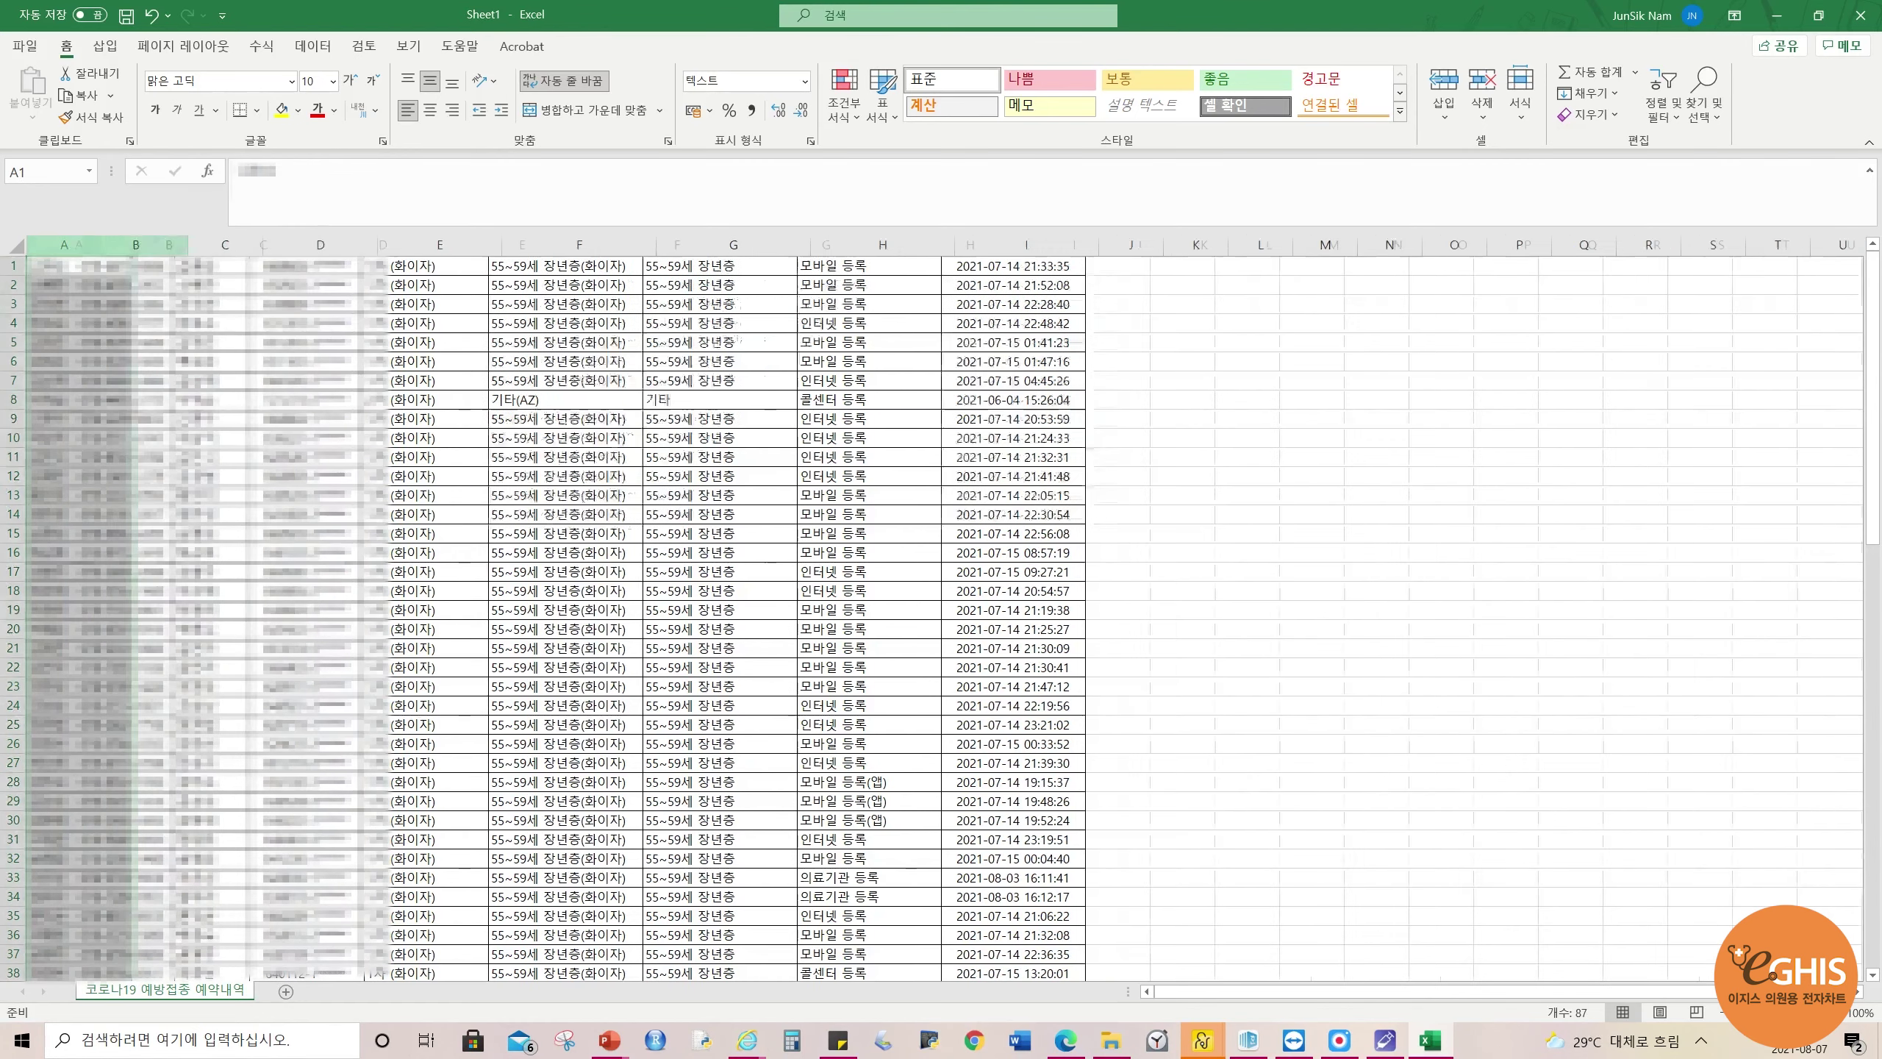
click(169, 245)
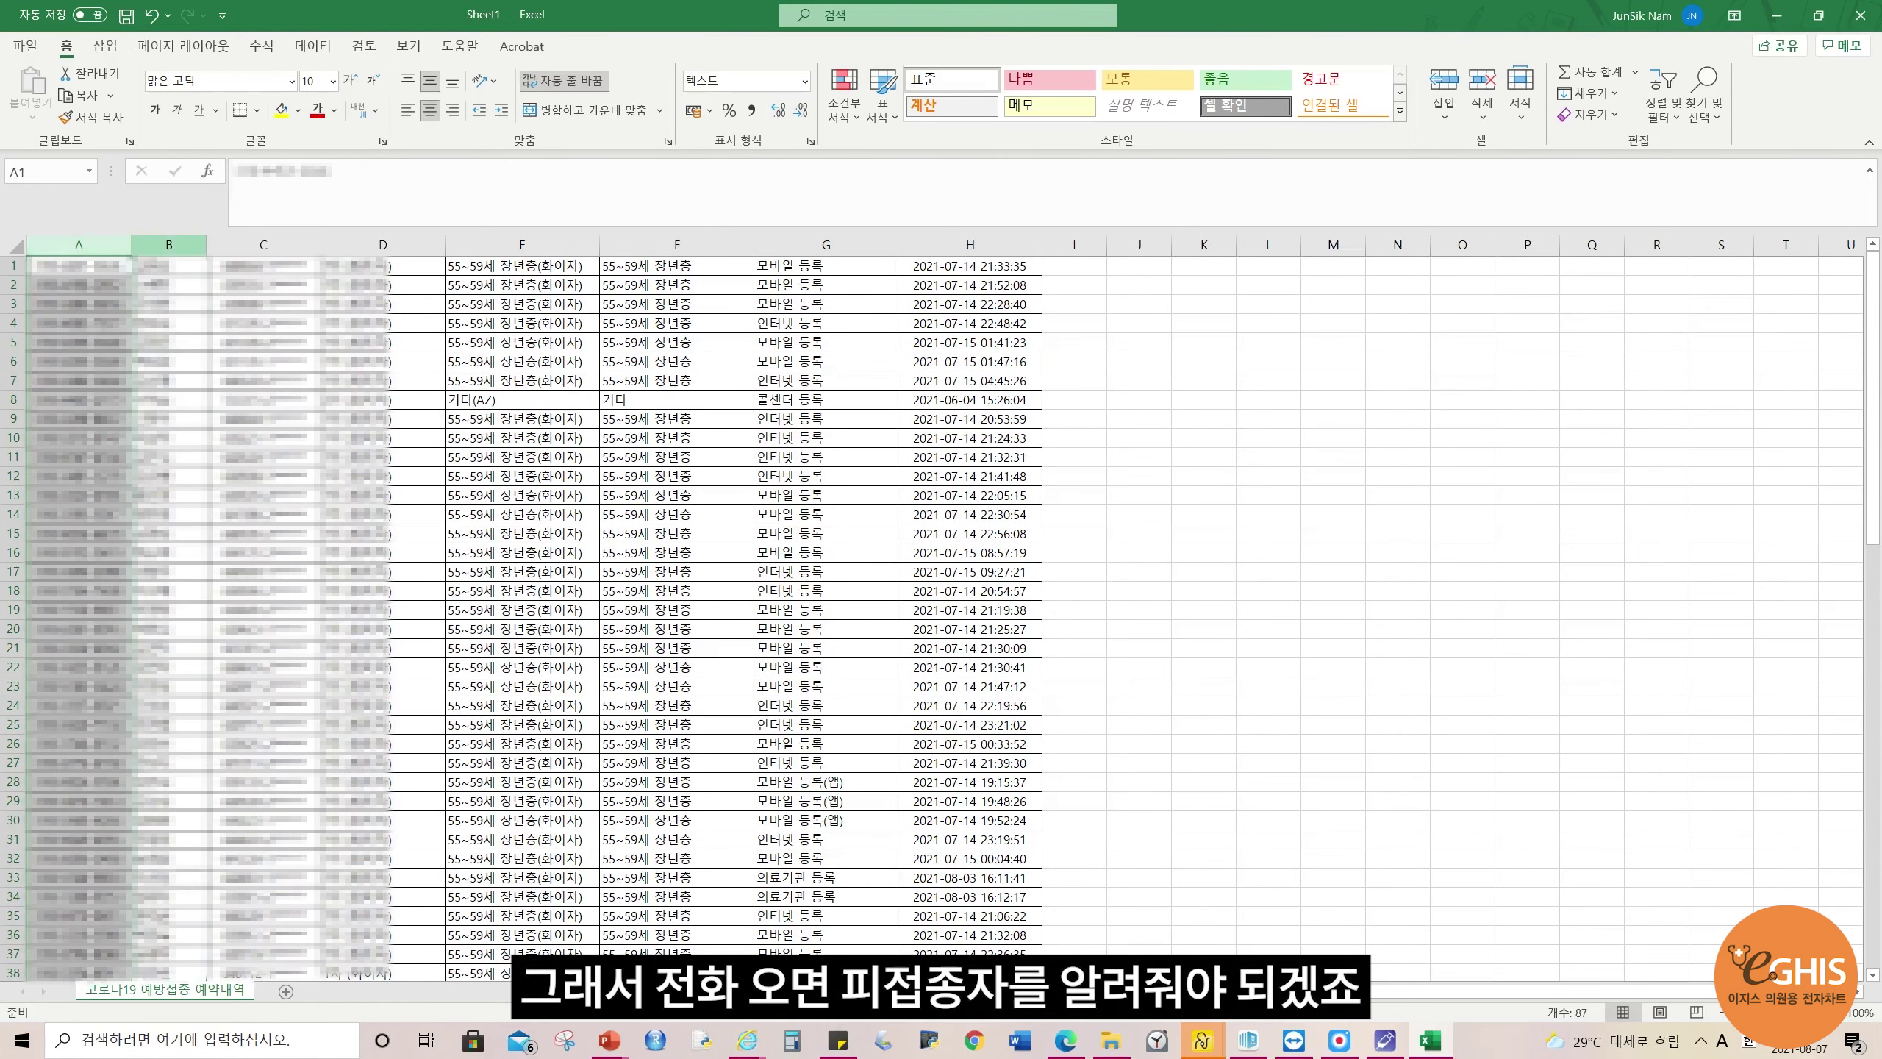
click(263, 245)
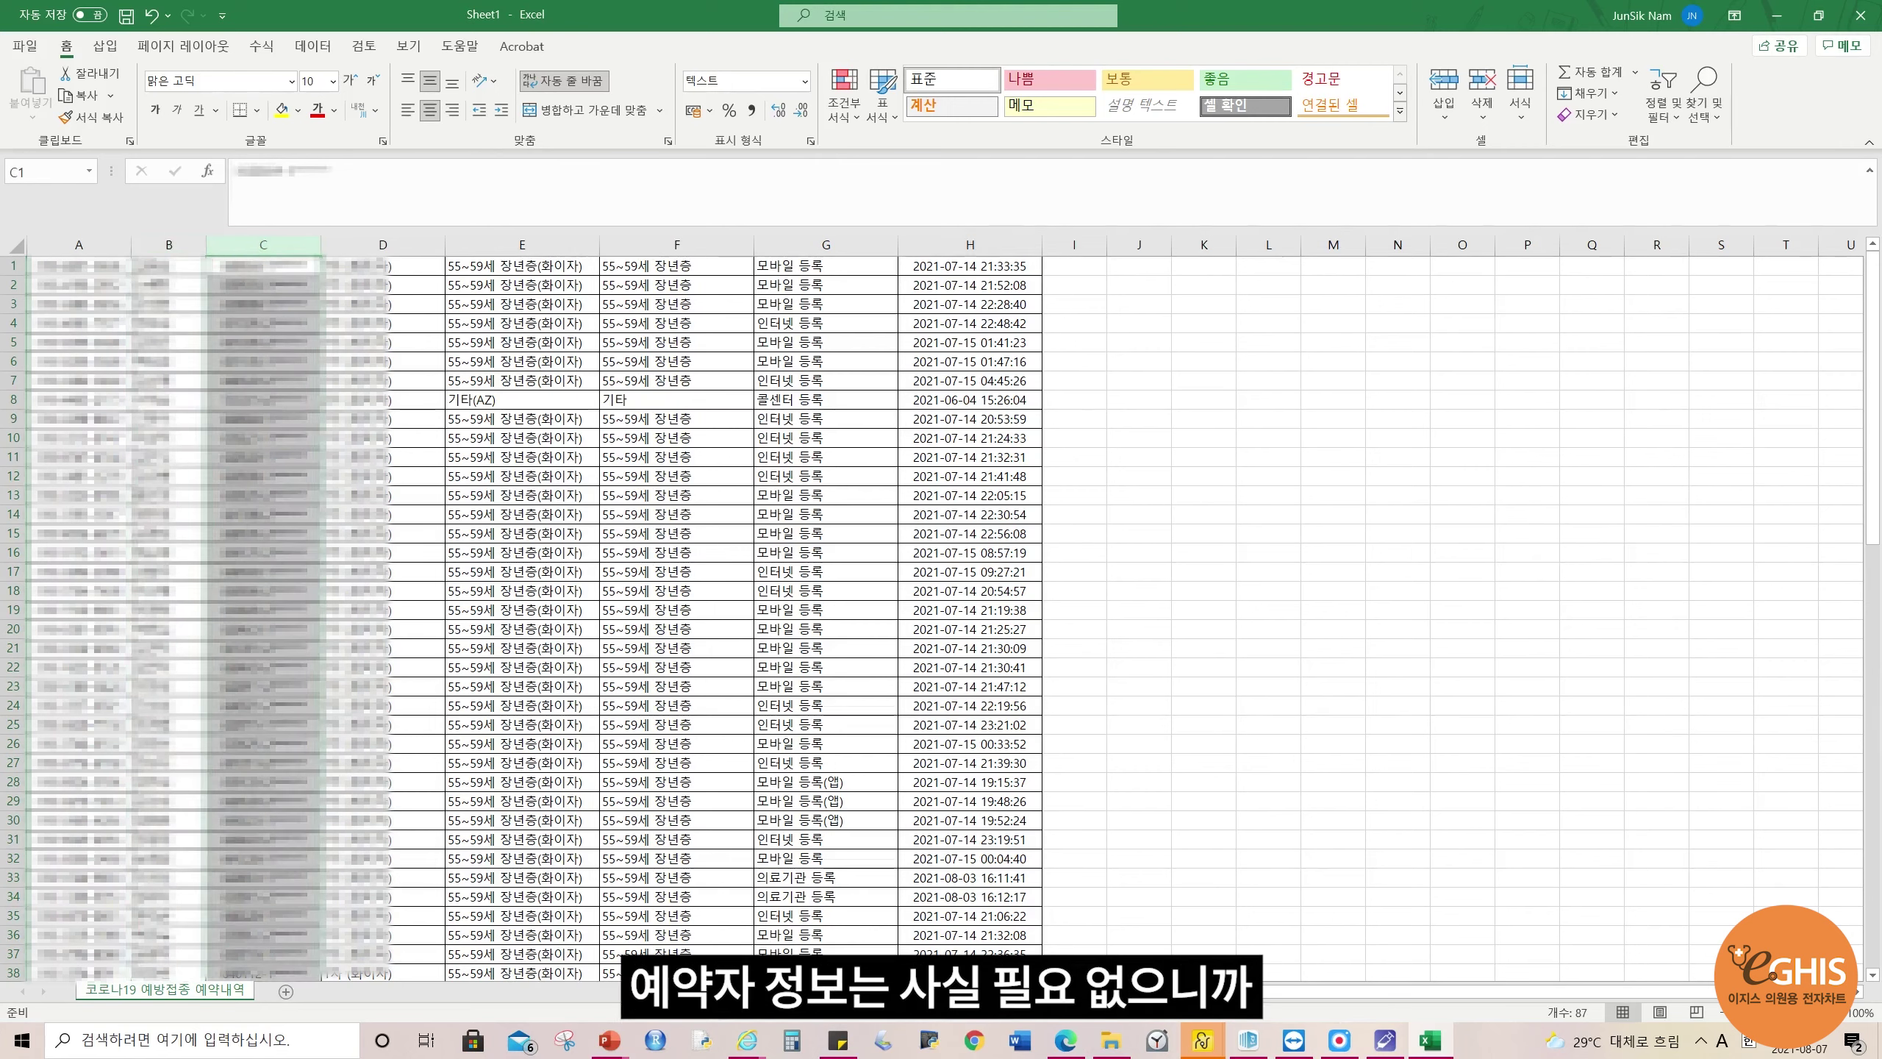
click(168, 265)
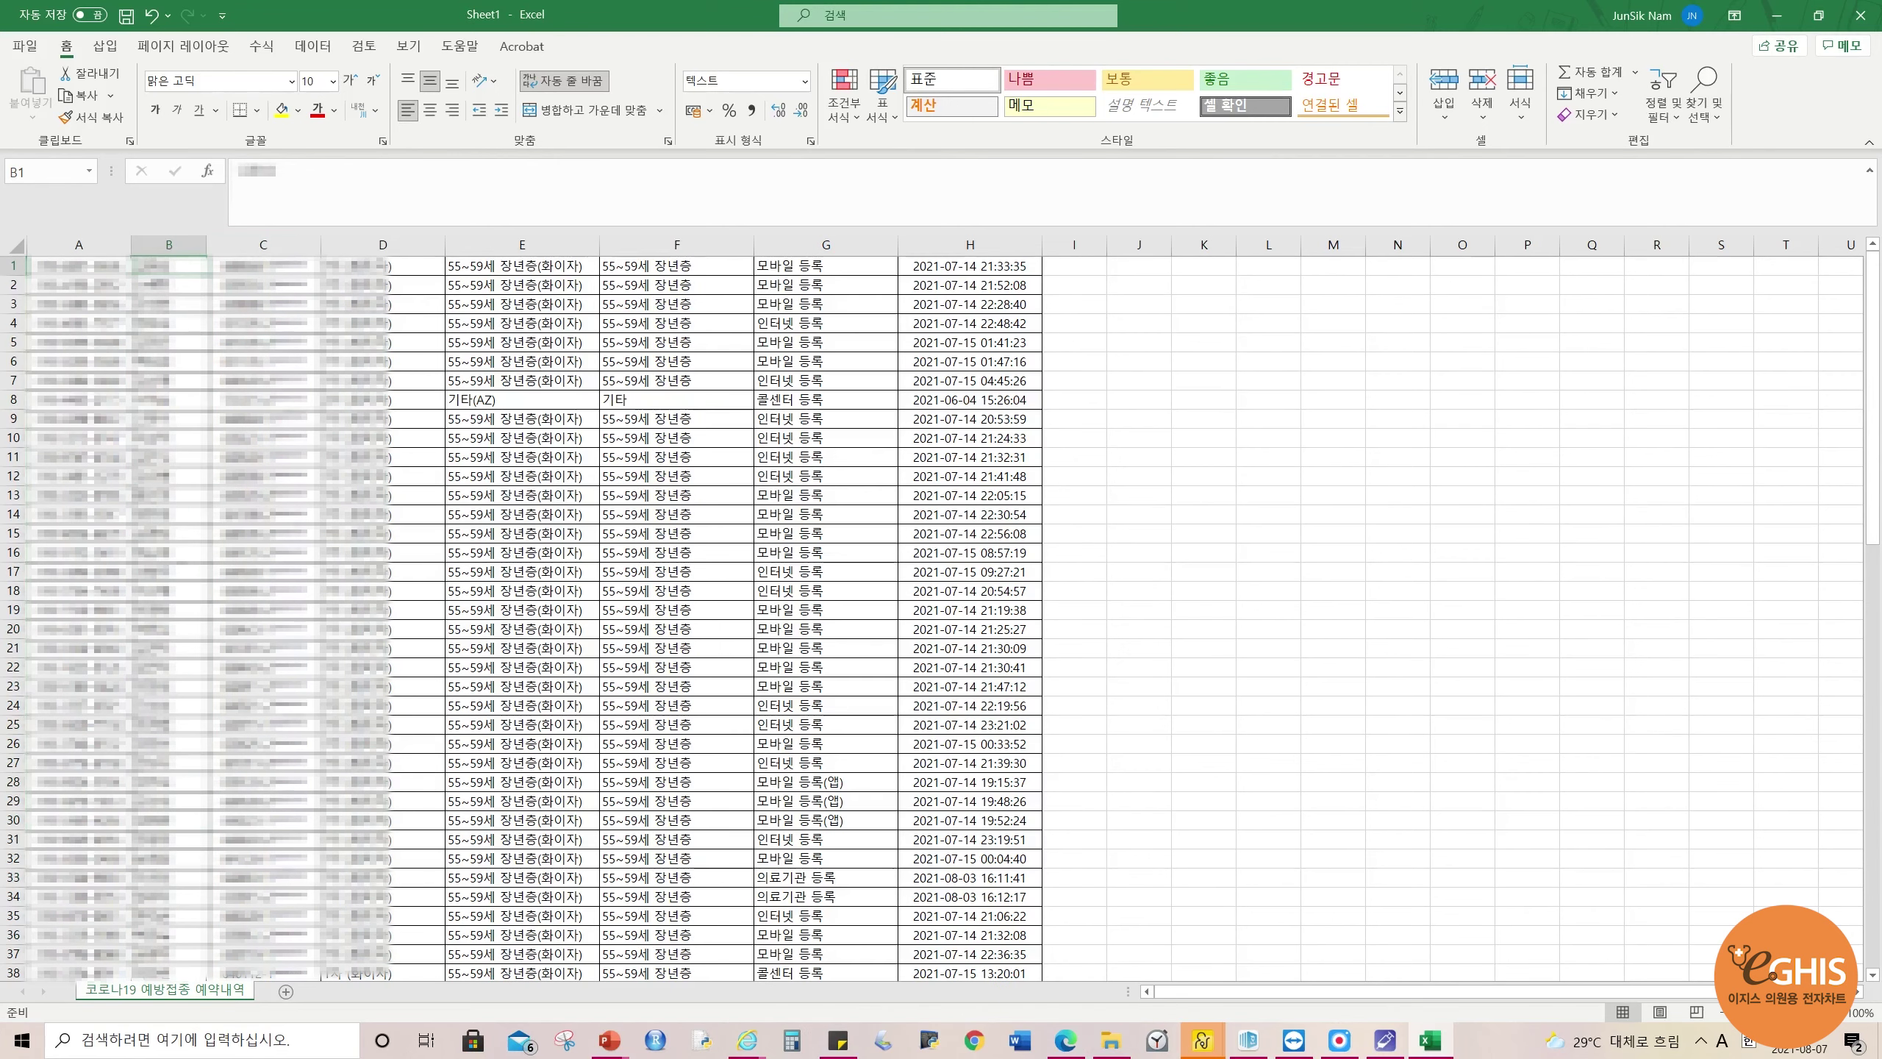
key(Down)
key(Down)
key(Down)
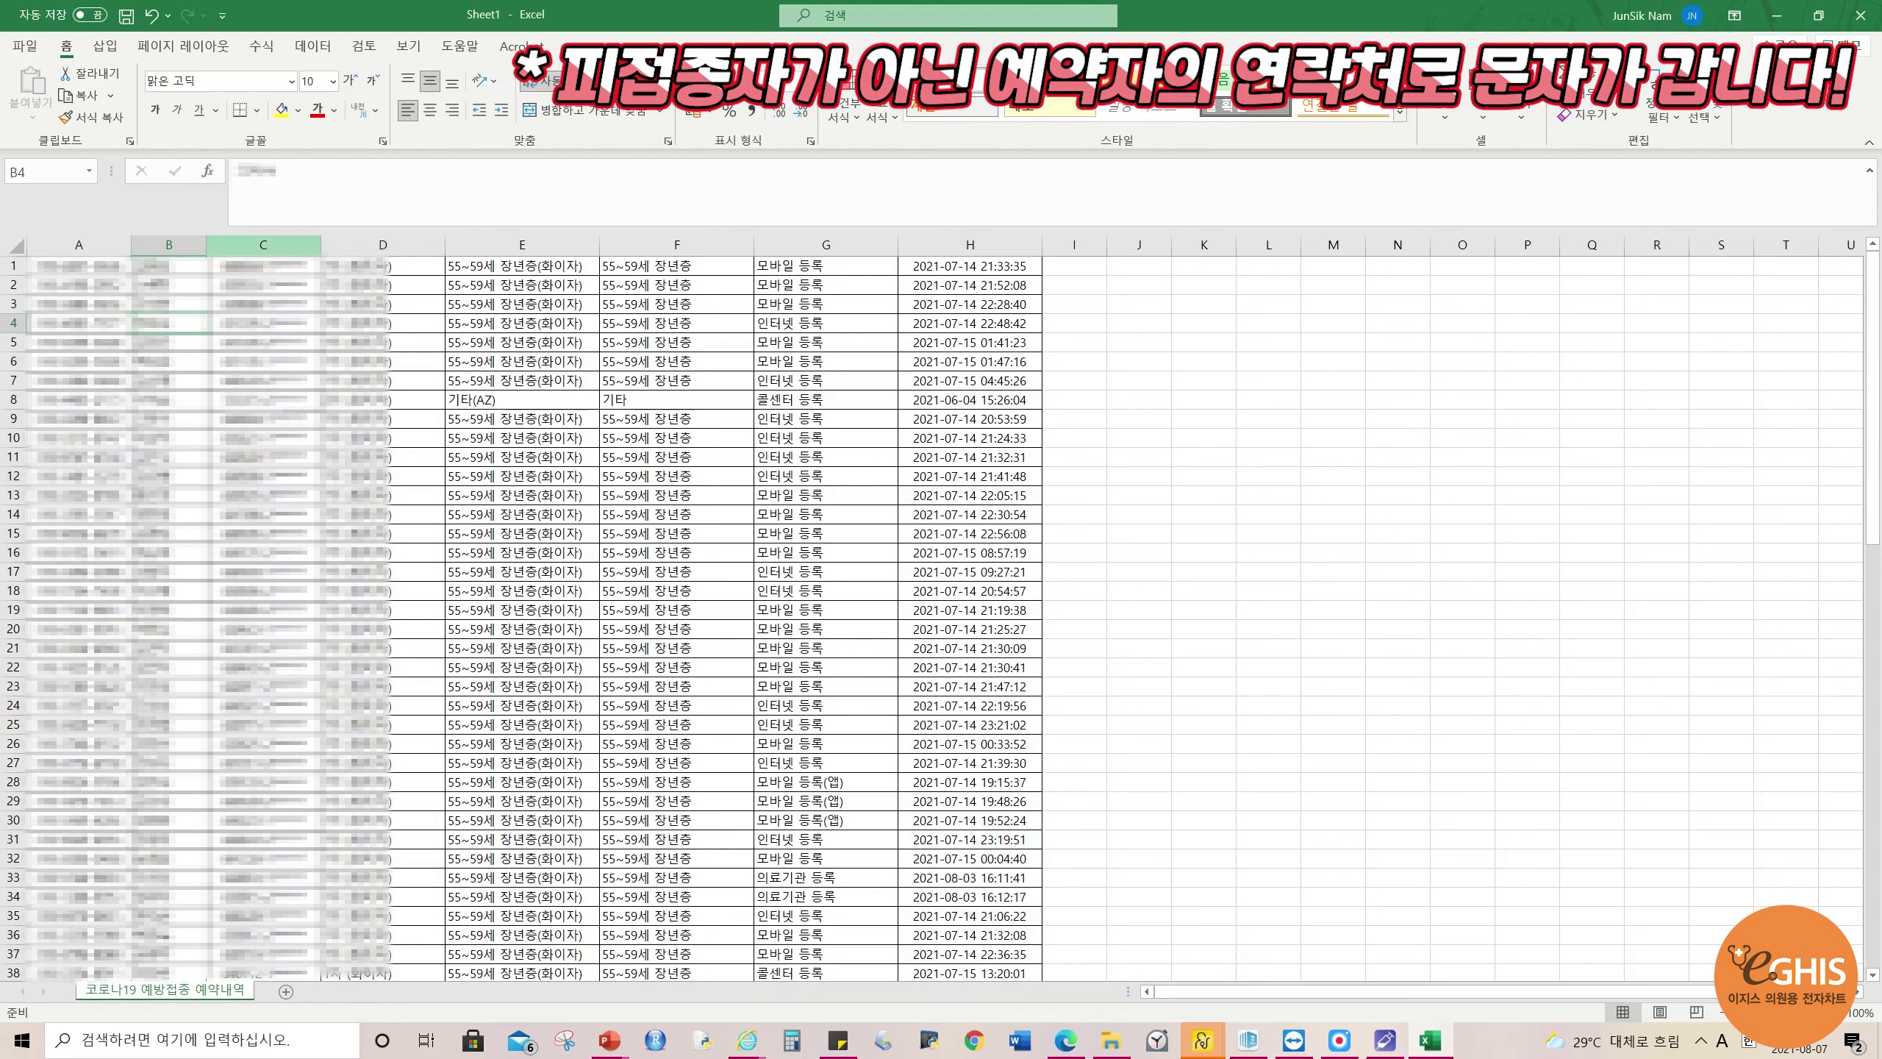
key(ctrl+shift+Down)
- Delete columns C through H and check that only phone numbers in column A and vaccinee names in column B remain
click(263, 244)
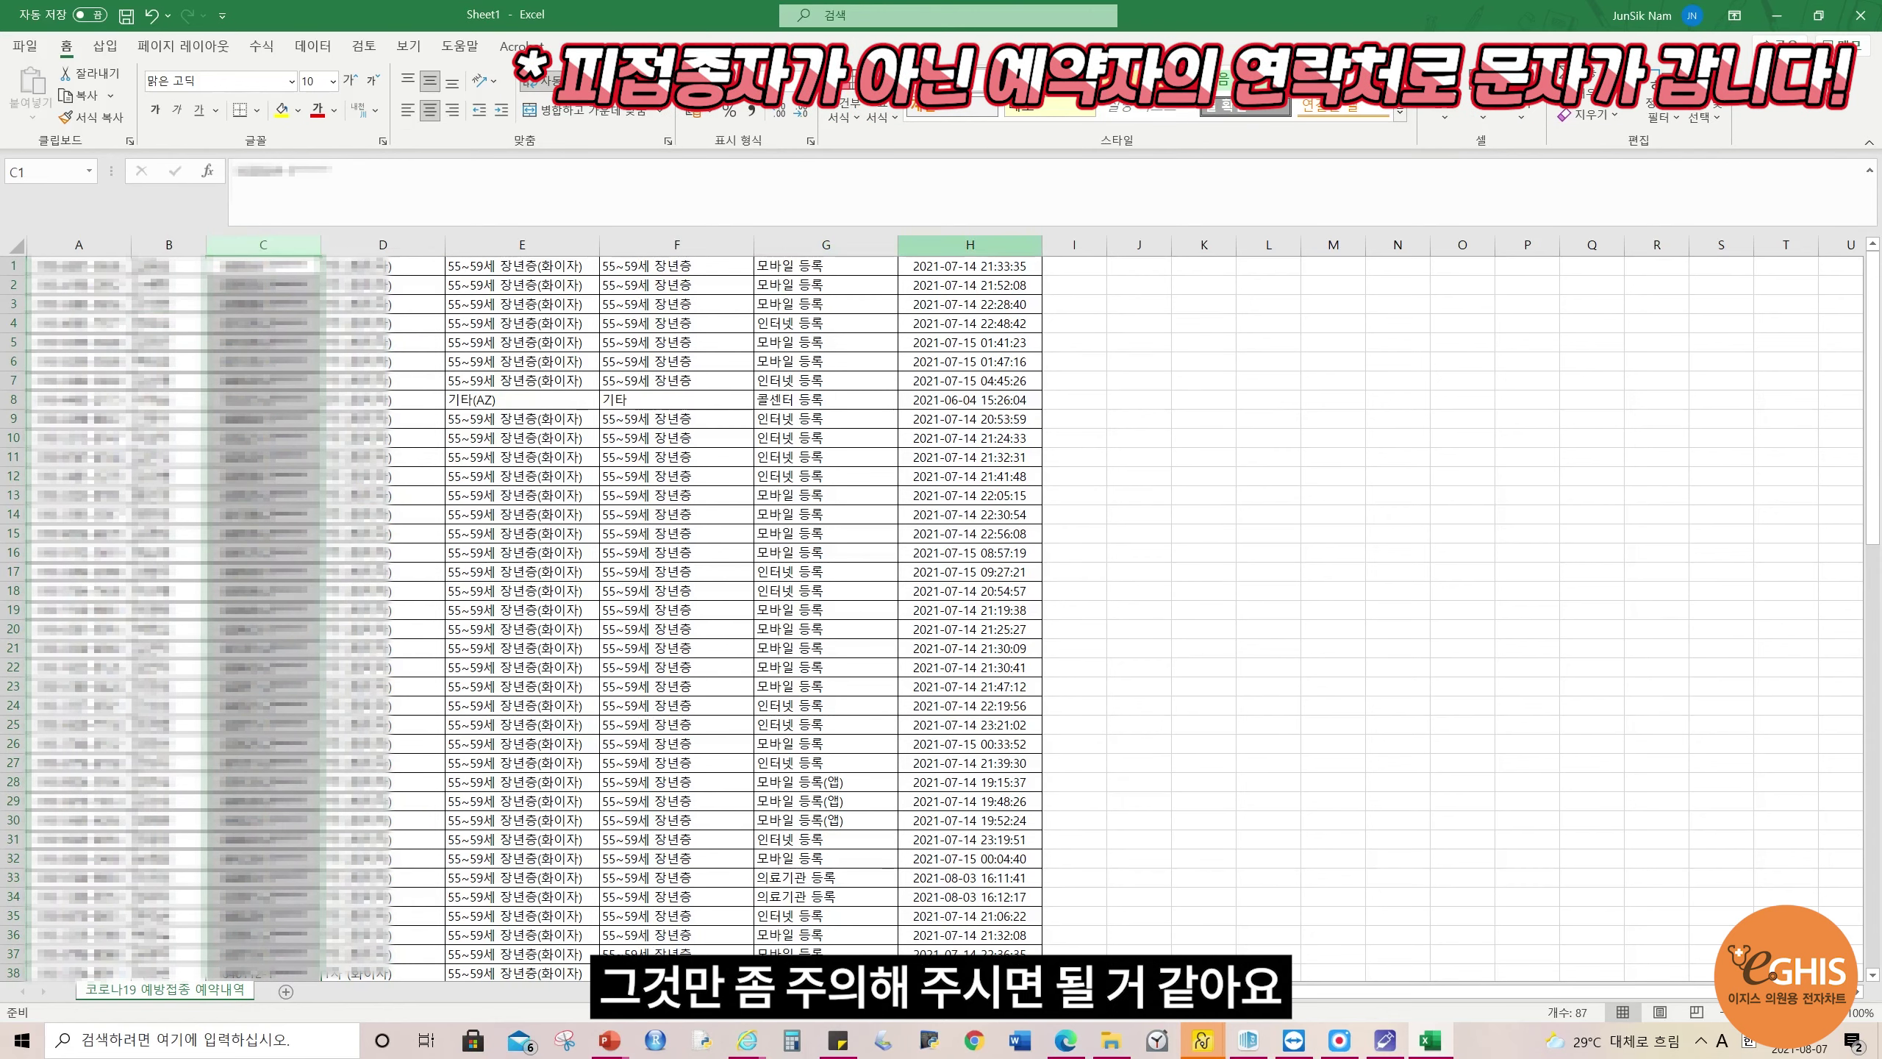
click(970, 245)
drag(263, 244, 970, 245)
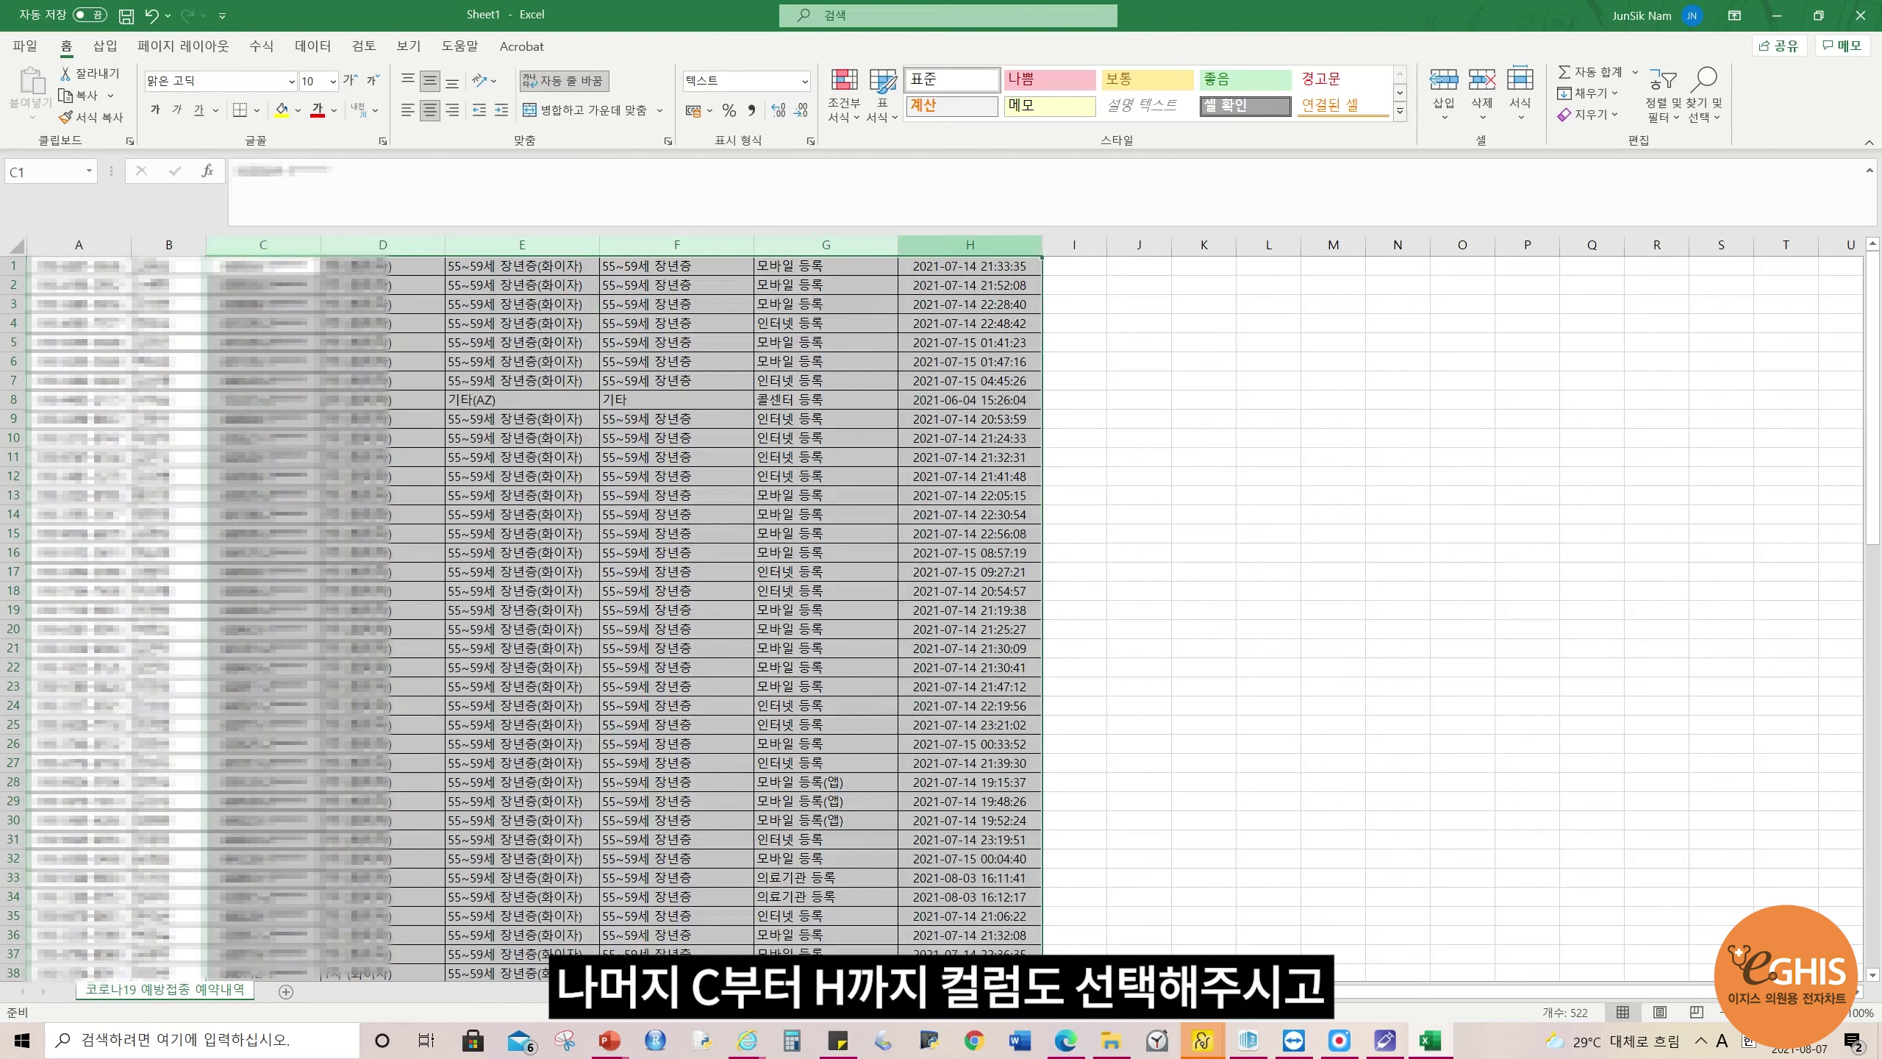
right_click(960, 247)
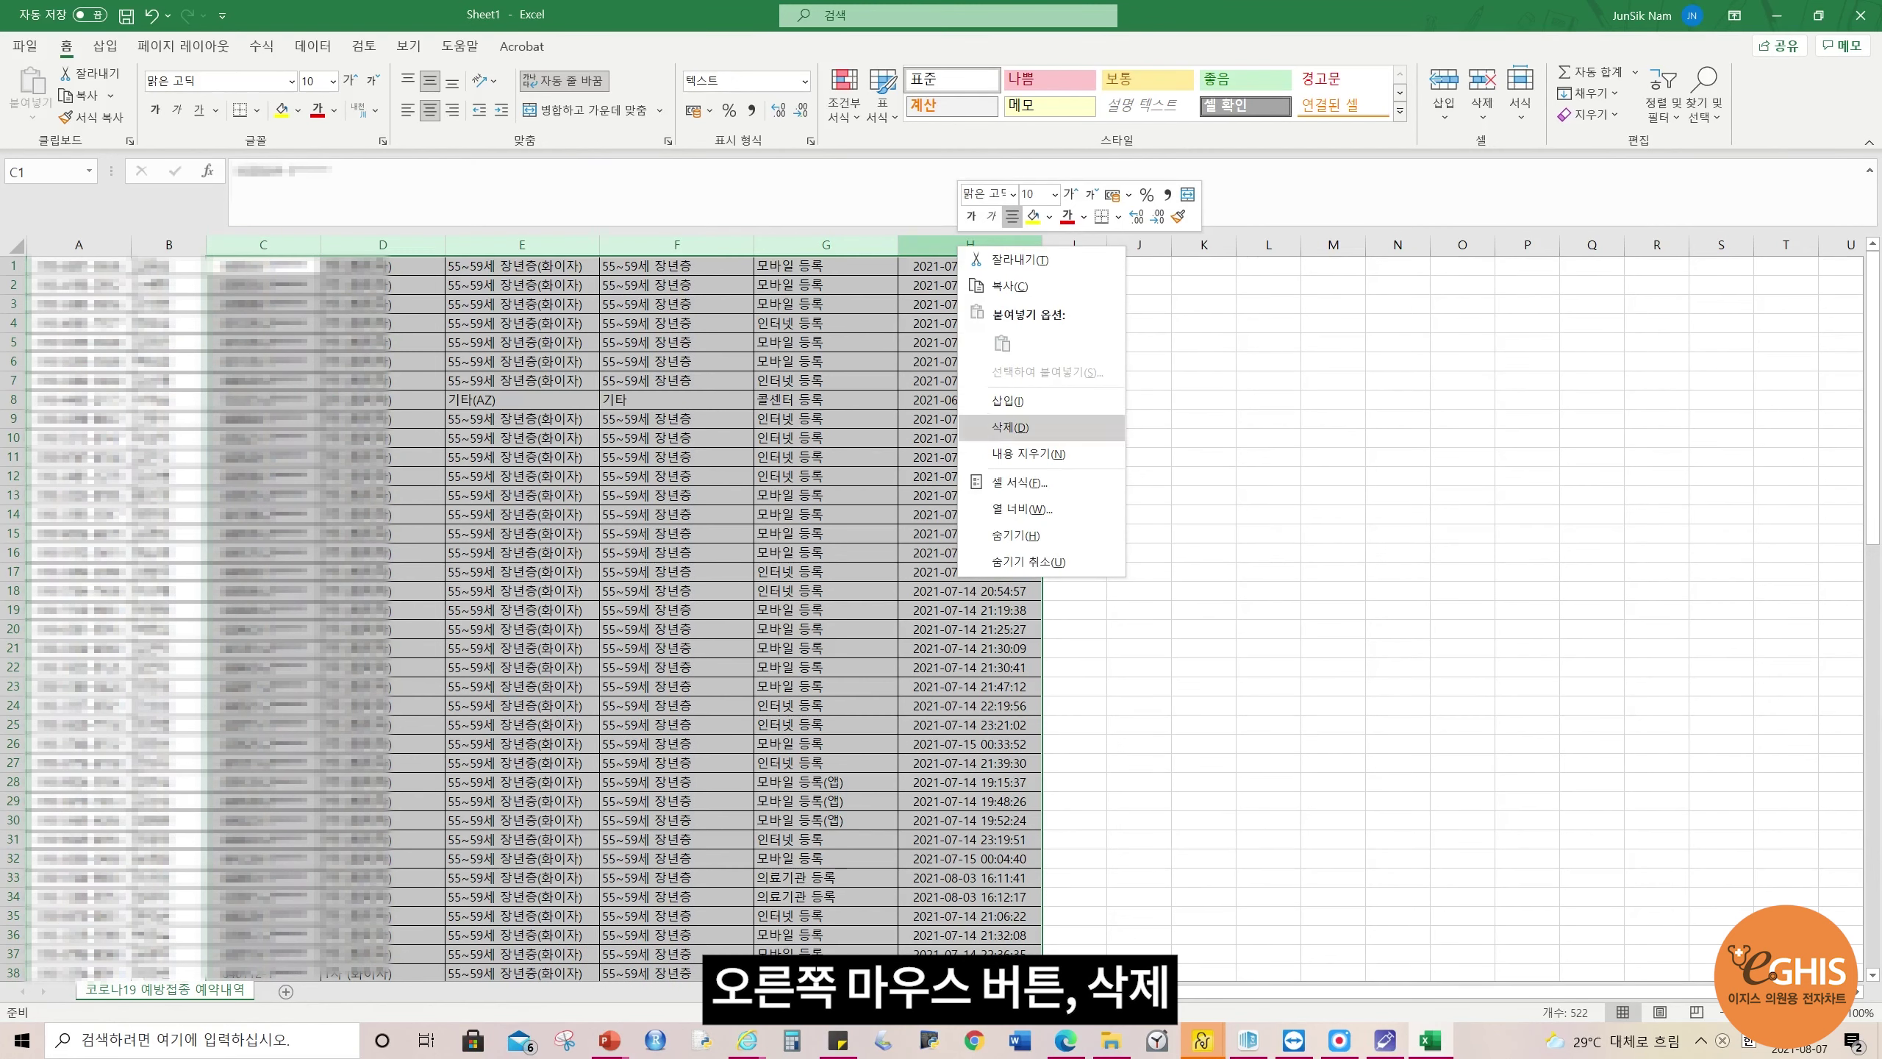
click(1012, 427)
click(496, 418)
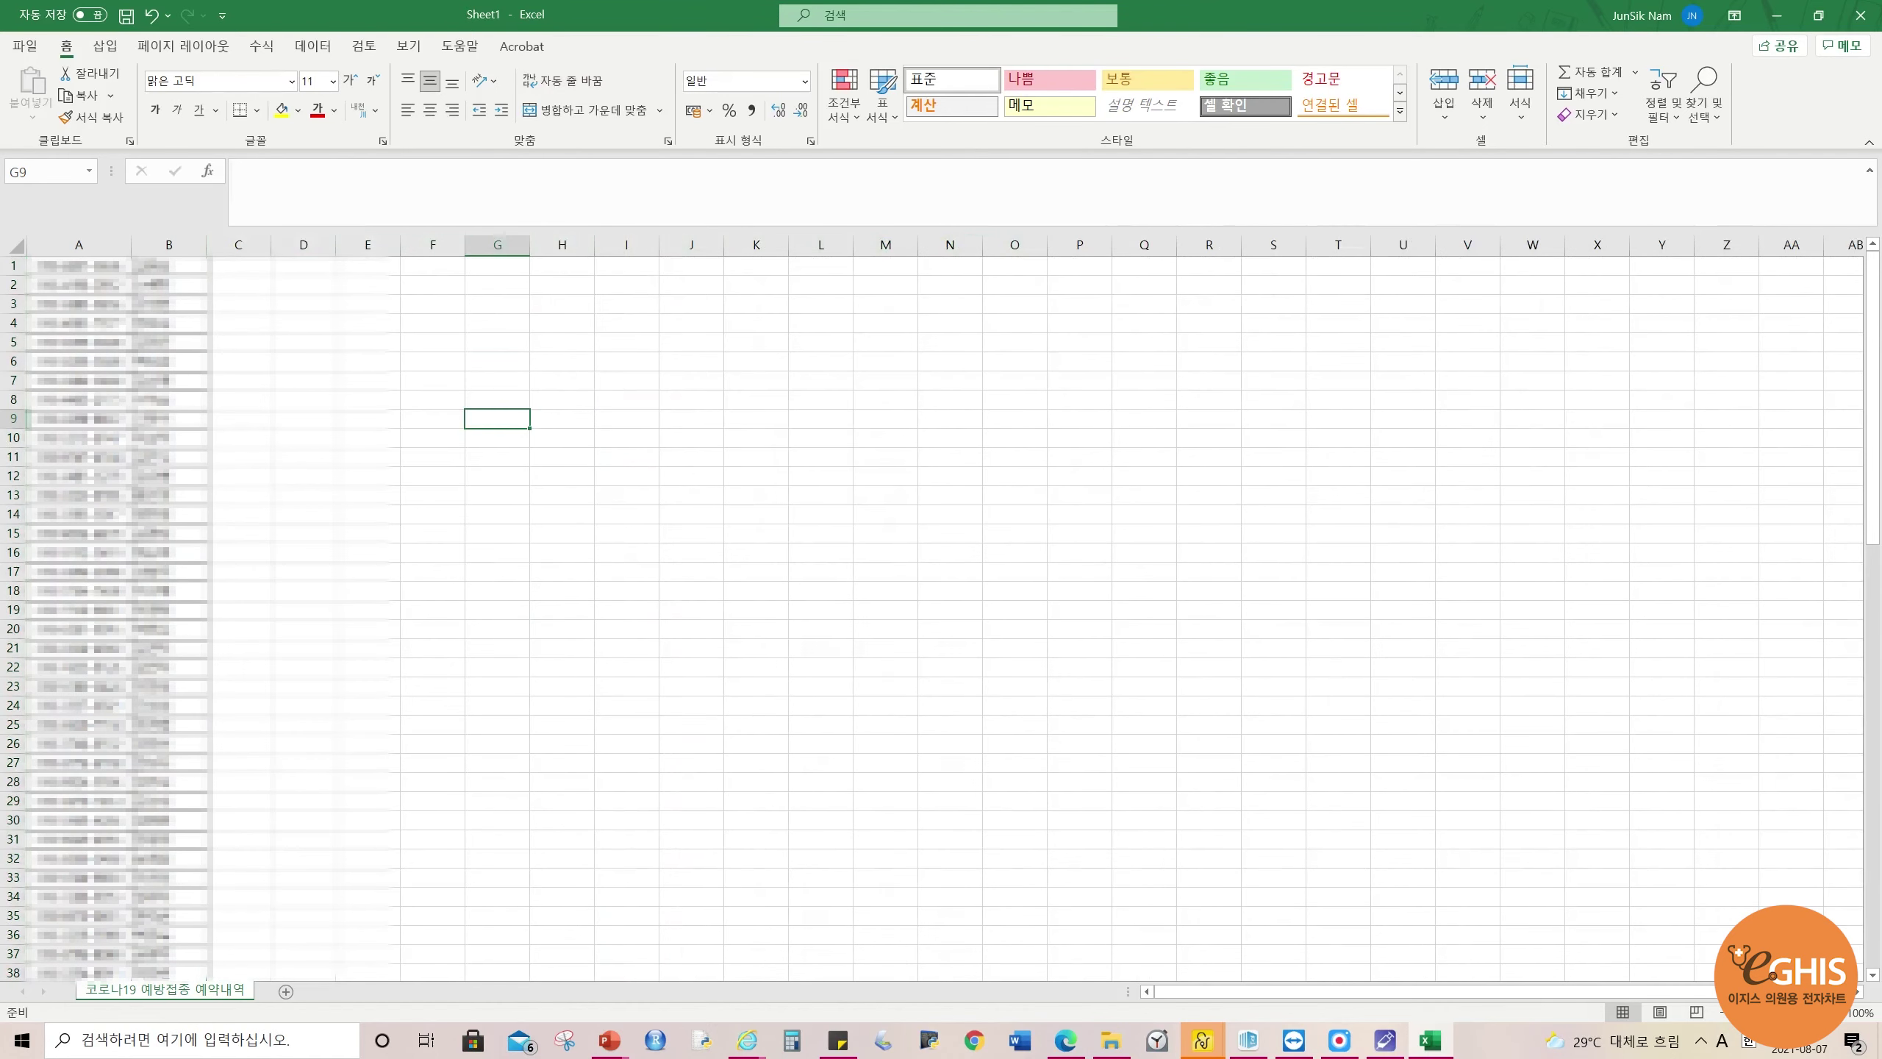
click(690, 379)
click(79, 245)
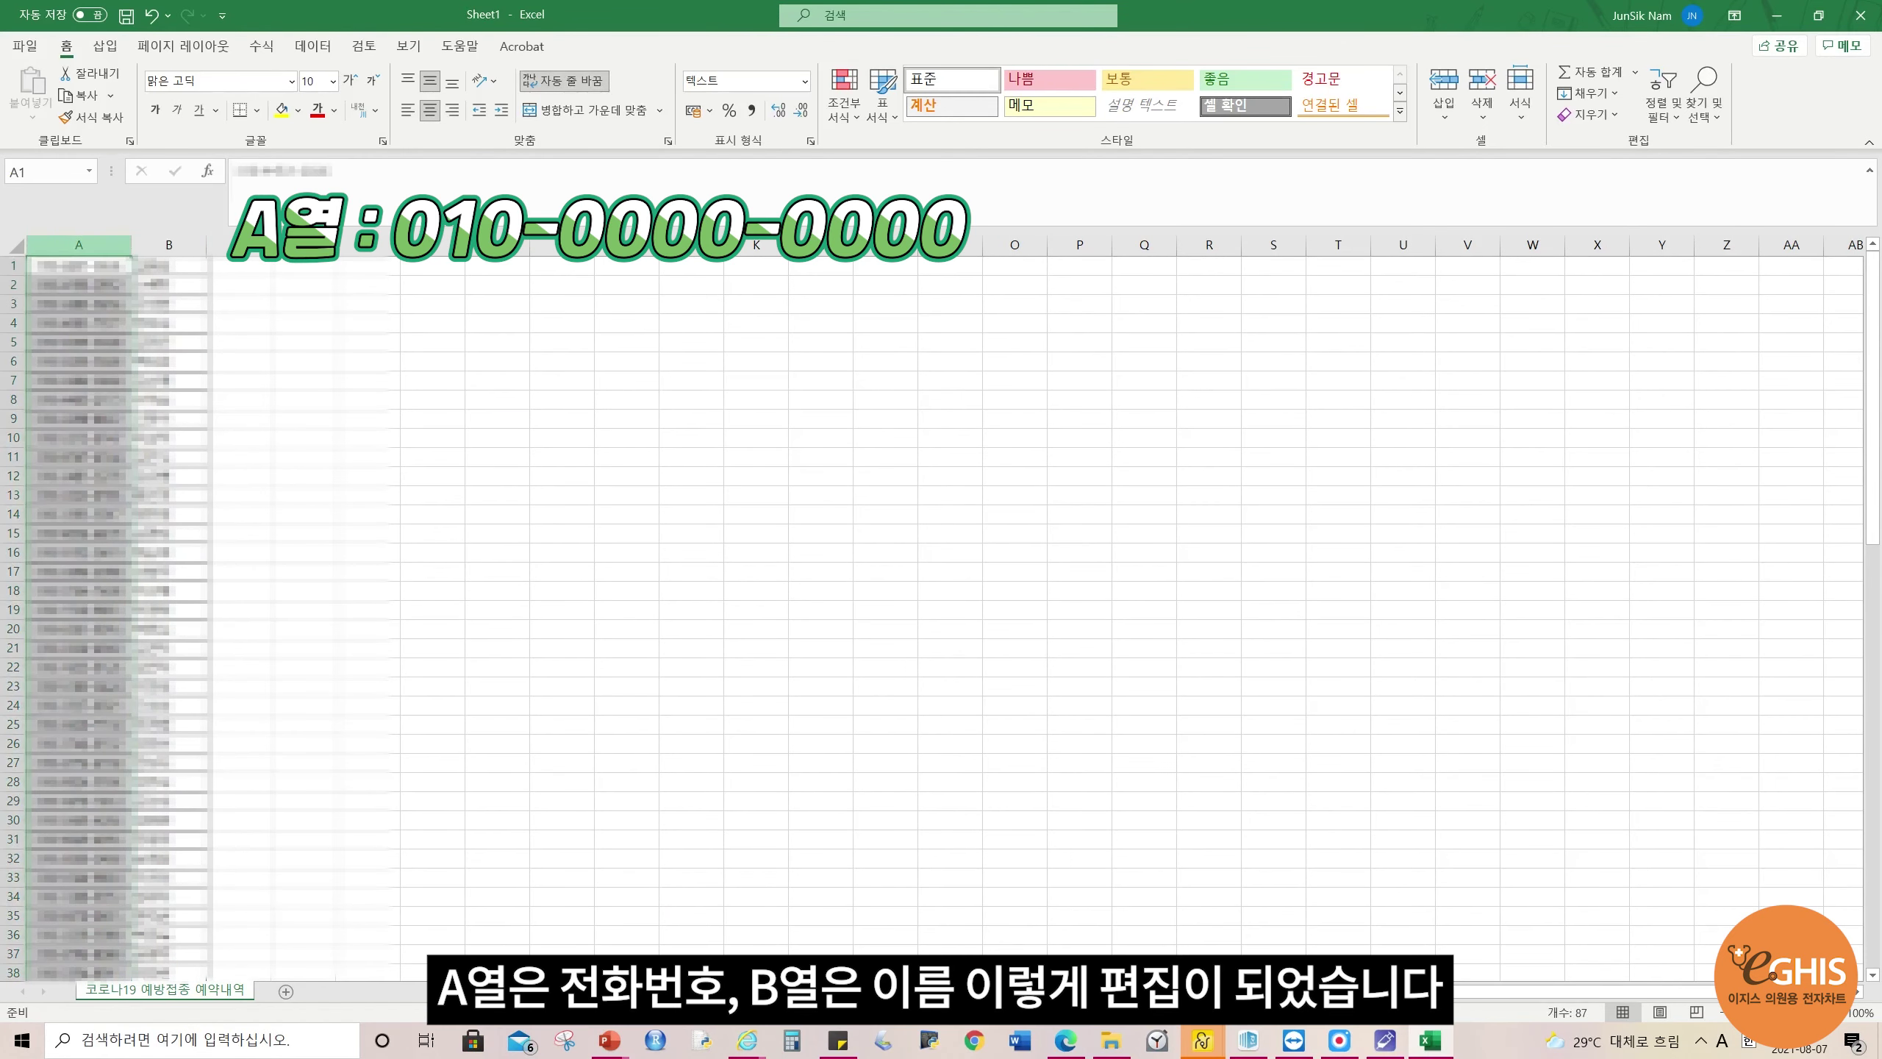
click(168, 245)
click(432, 496)
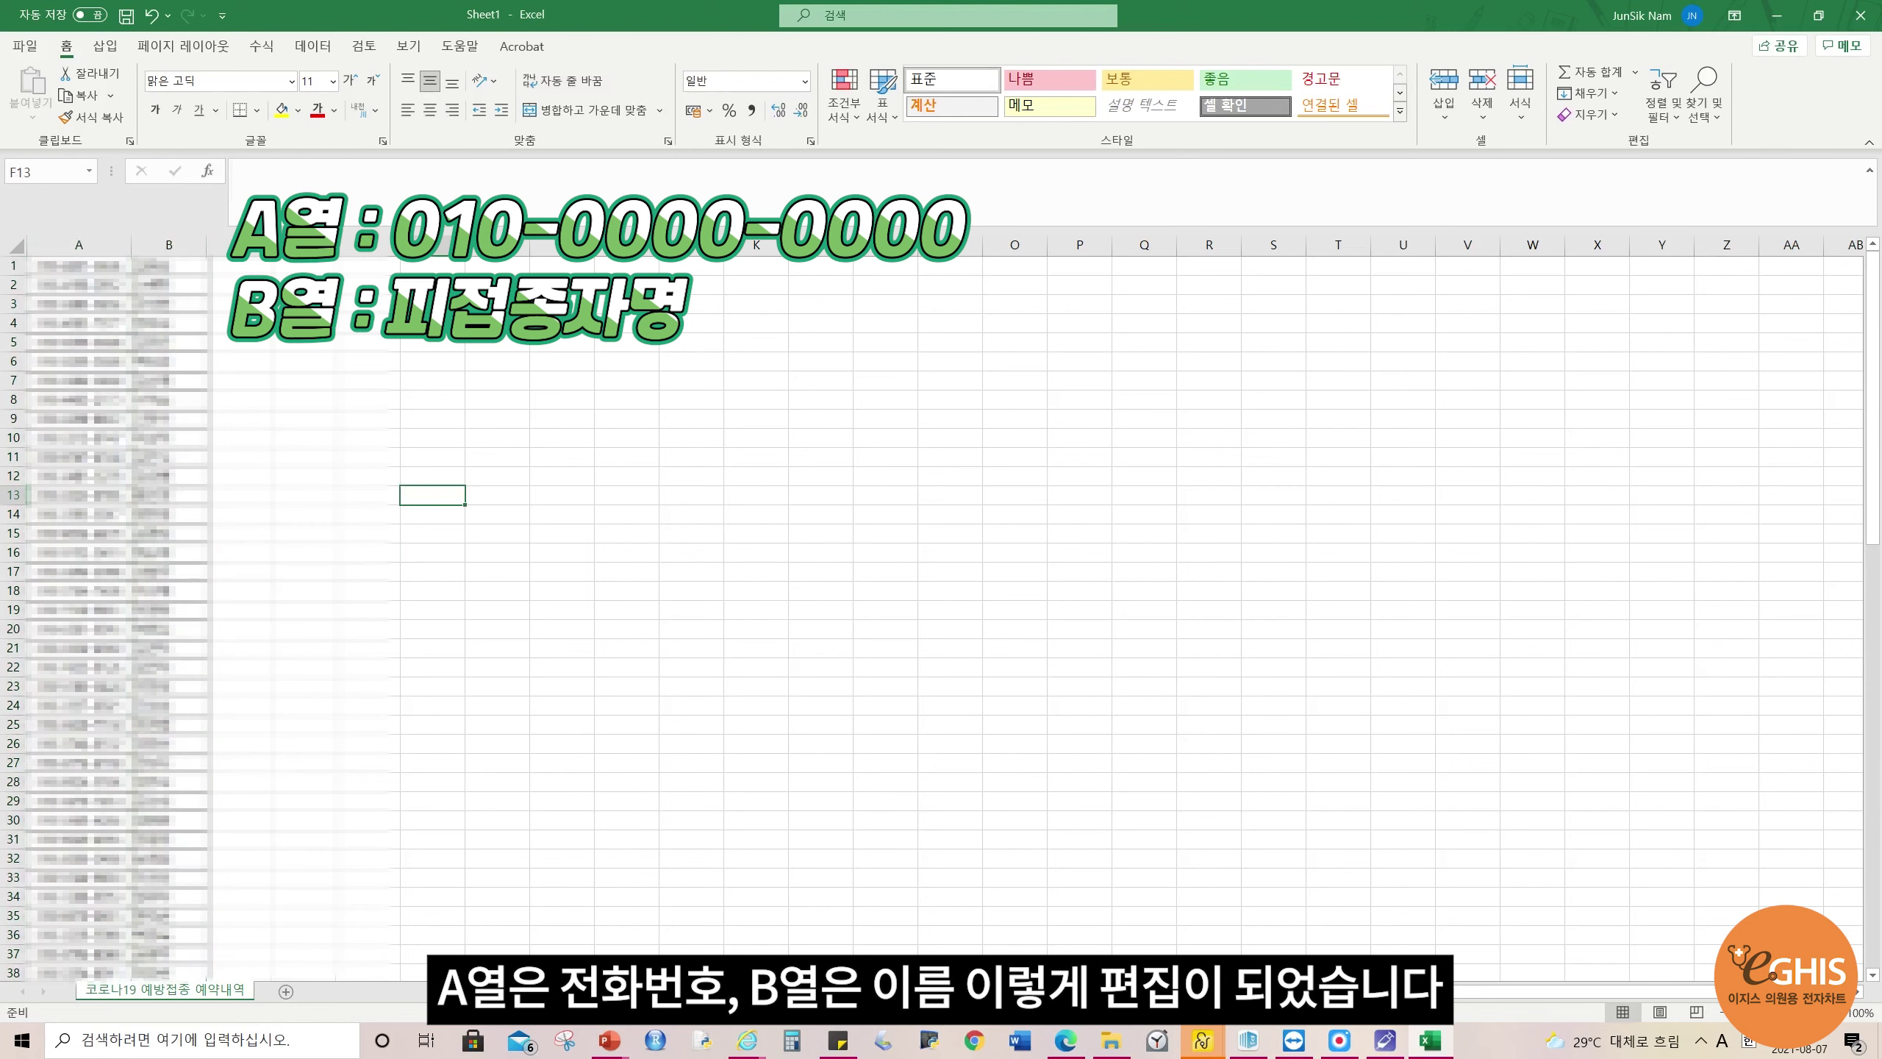
click(949, 476)
click(884, 380)
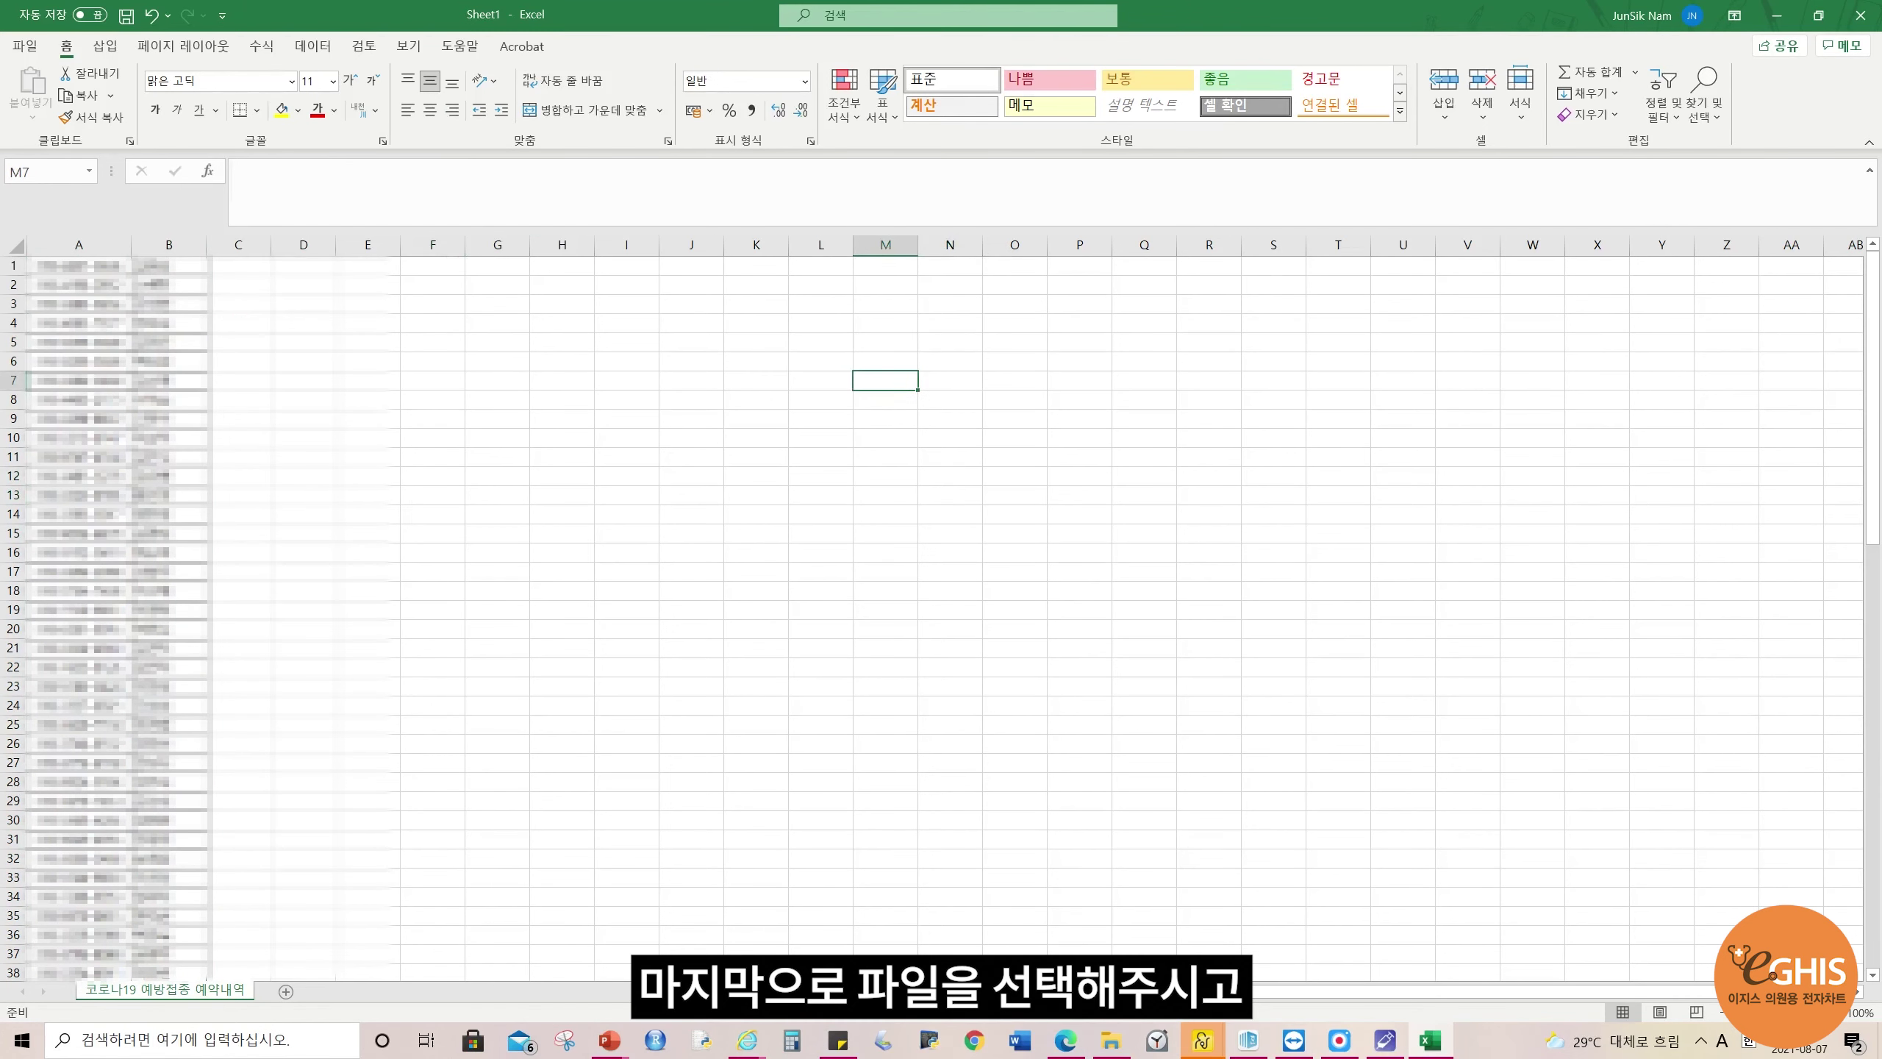
- Save the workbook in the 다운로드 folder as 코로나백신예약자정보_2021년8월9일주차 in Excel 97 - 2003 통합 문서 (*.xls) format
click(24, 47)
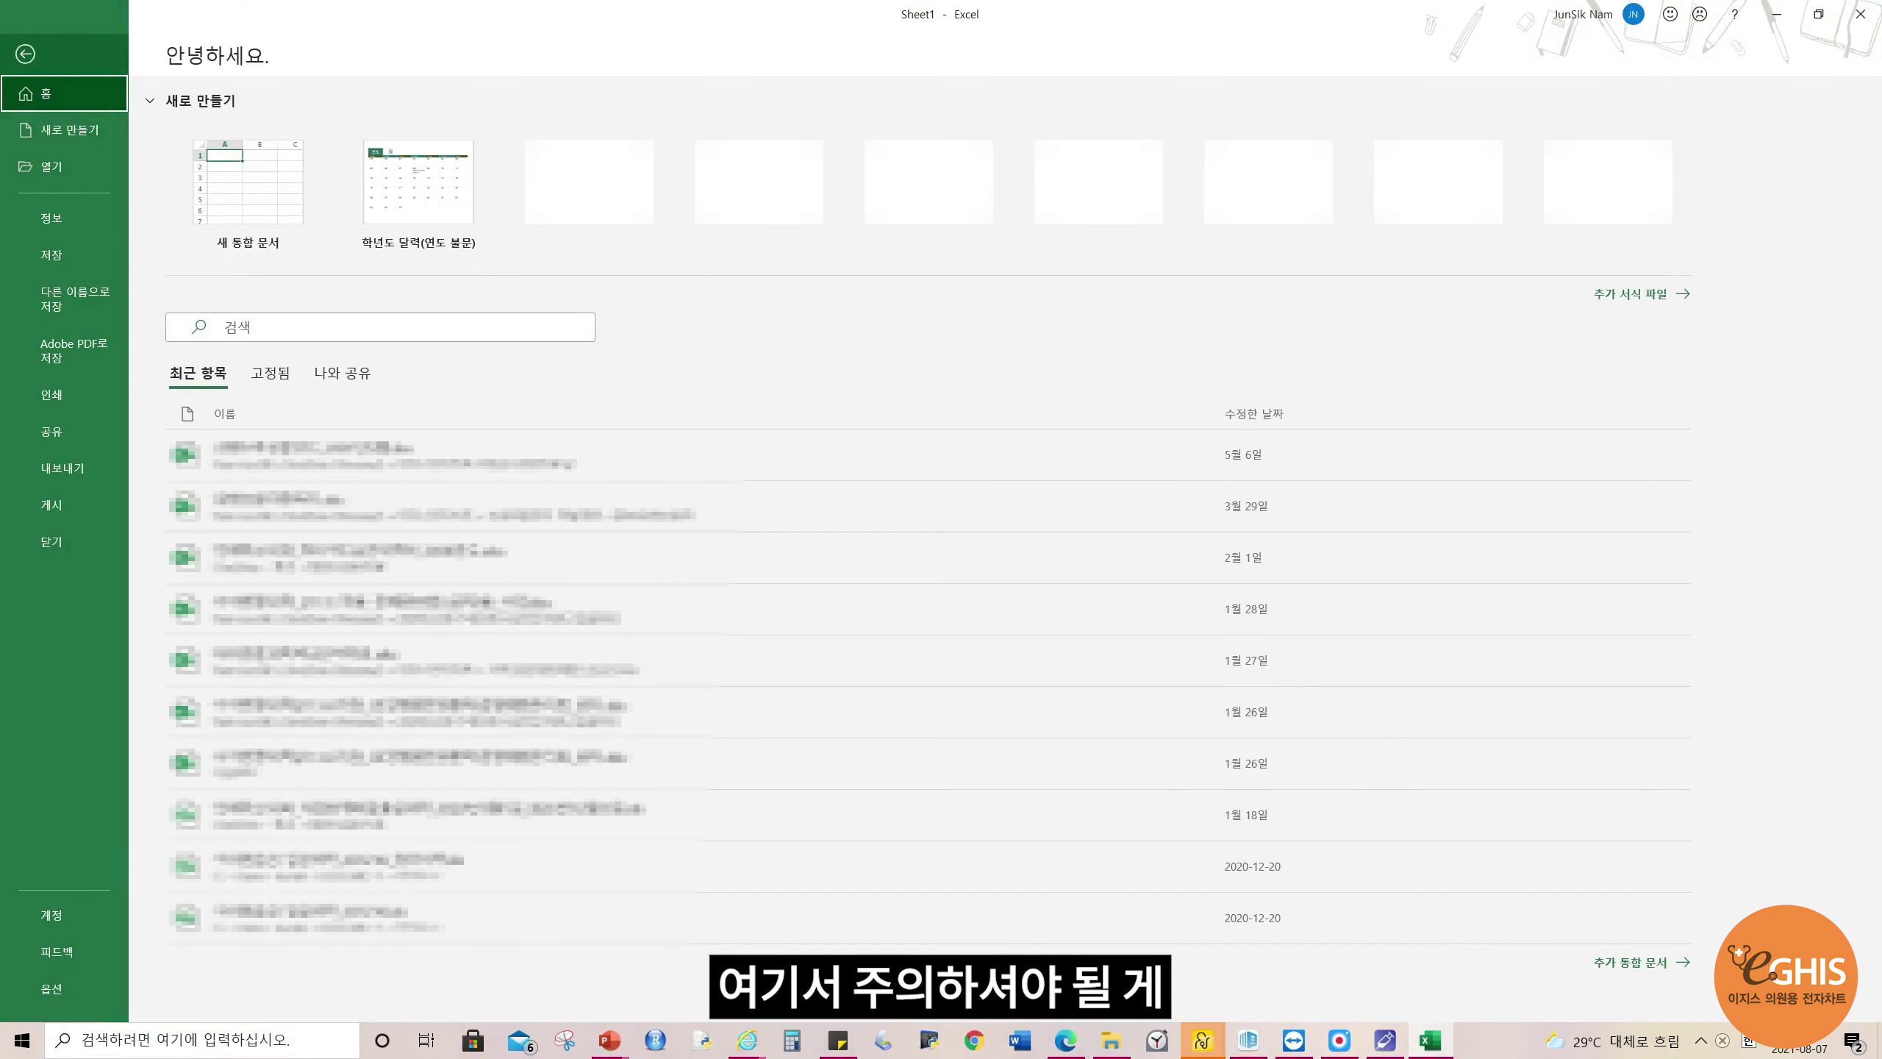
click(64, 298)
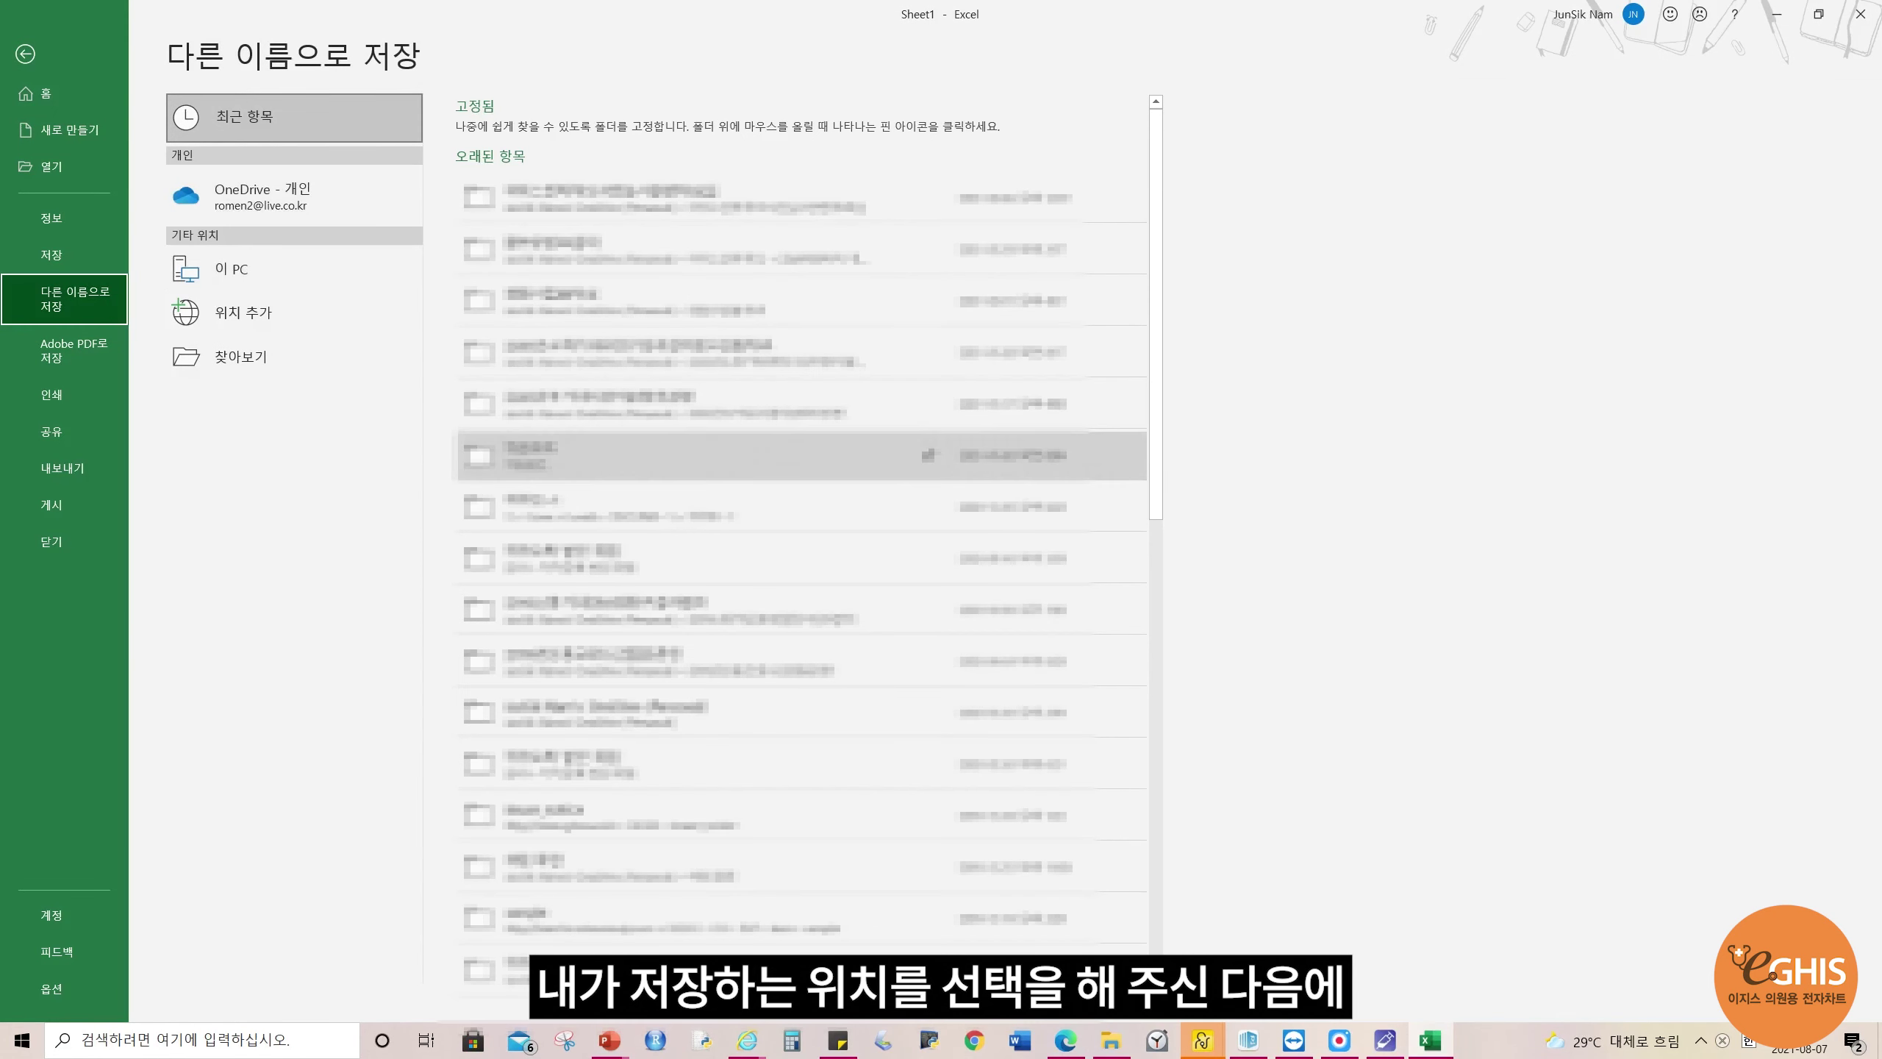
click(804, 455)
click(667, 455)
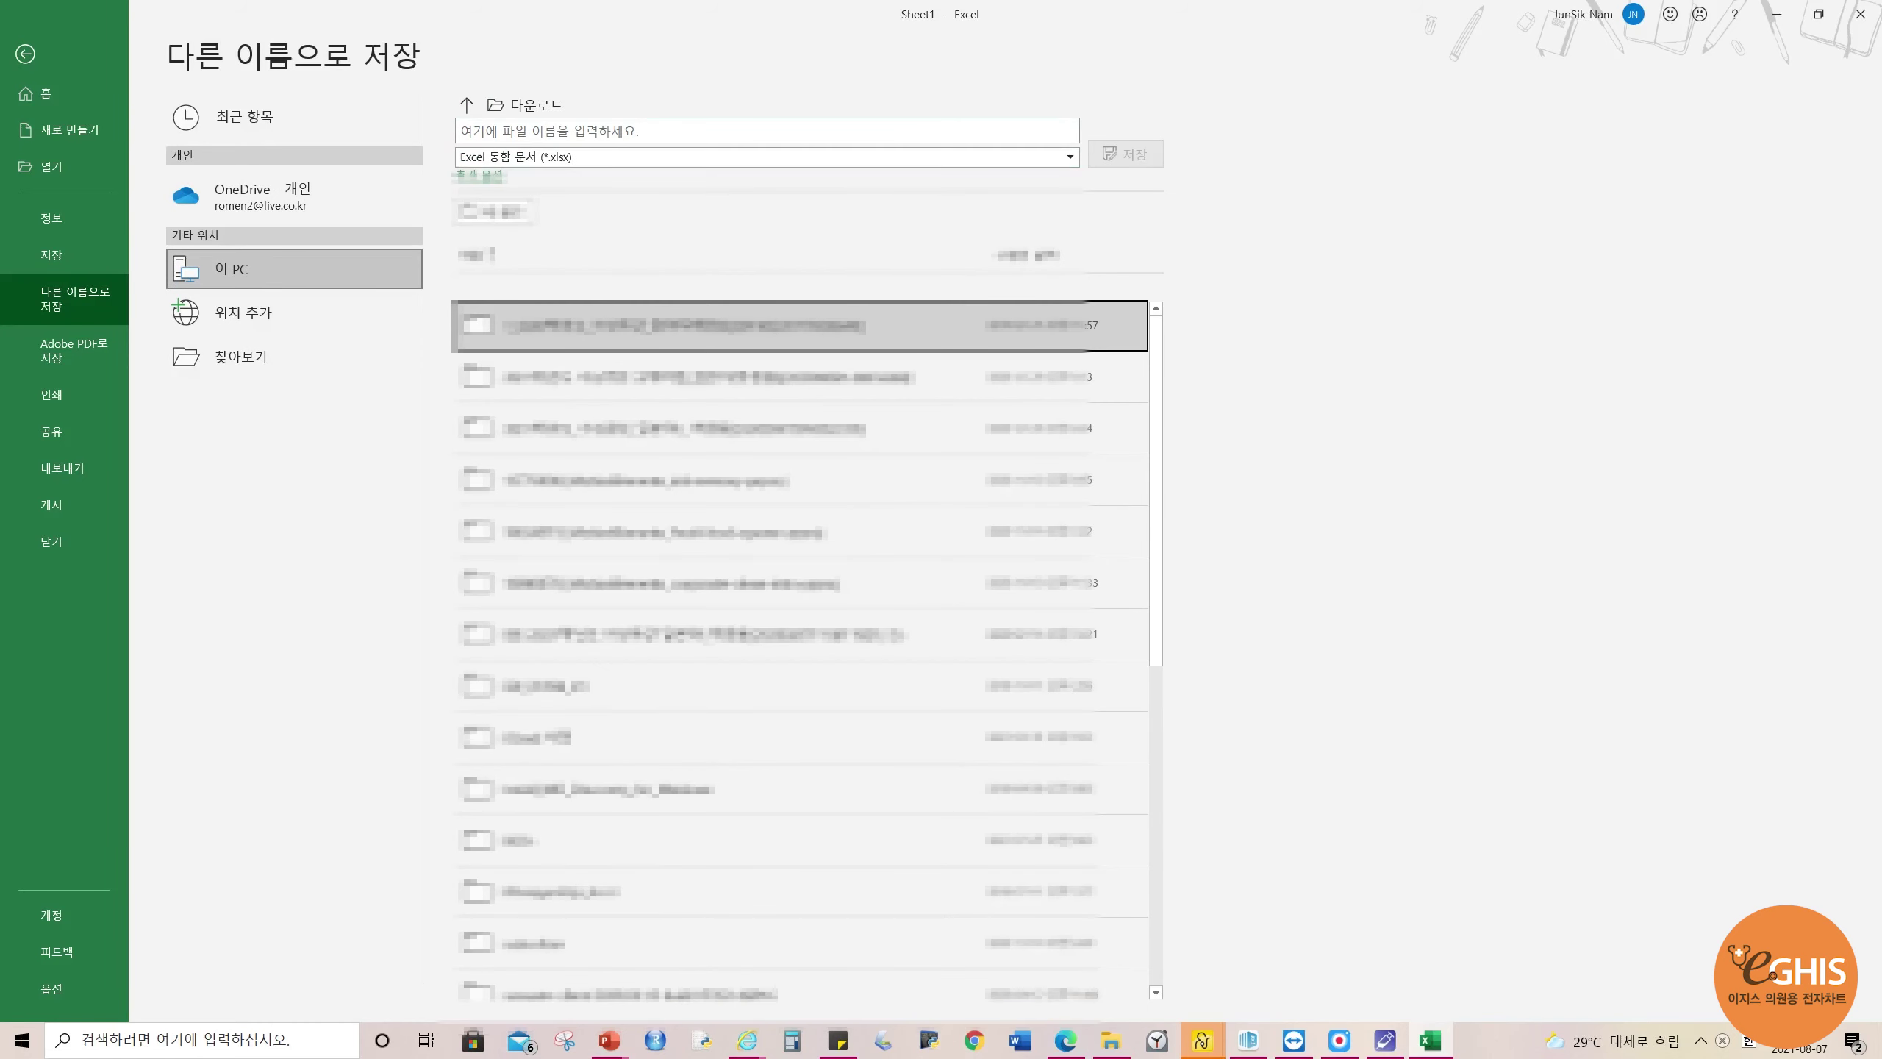
click(767, 157)
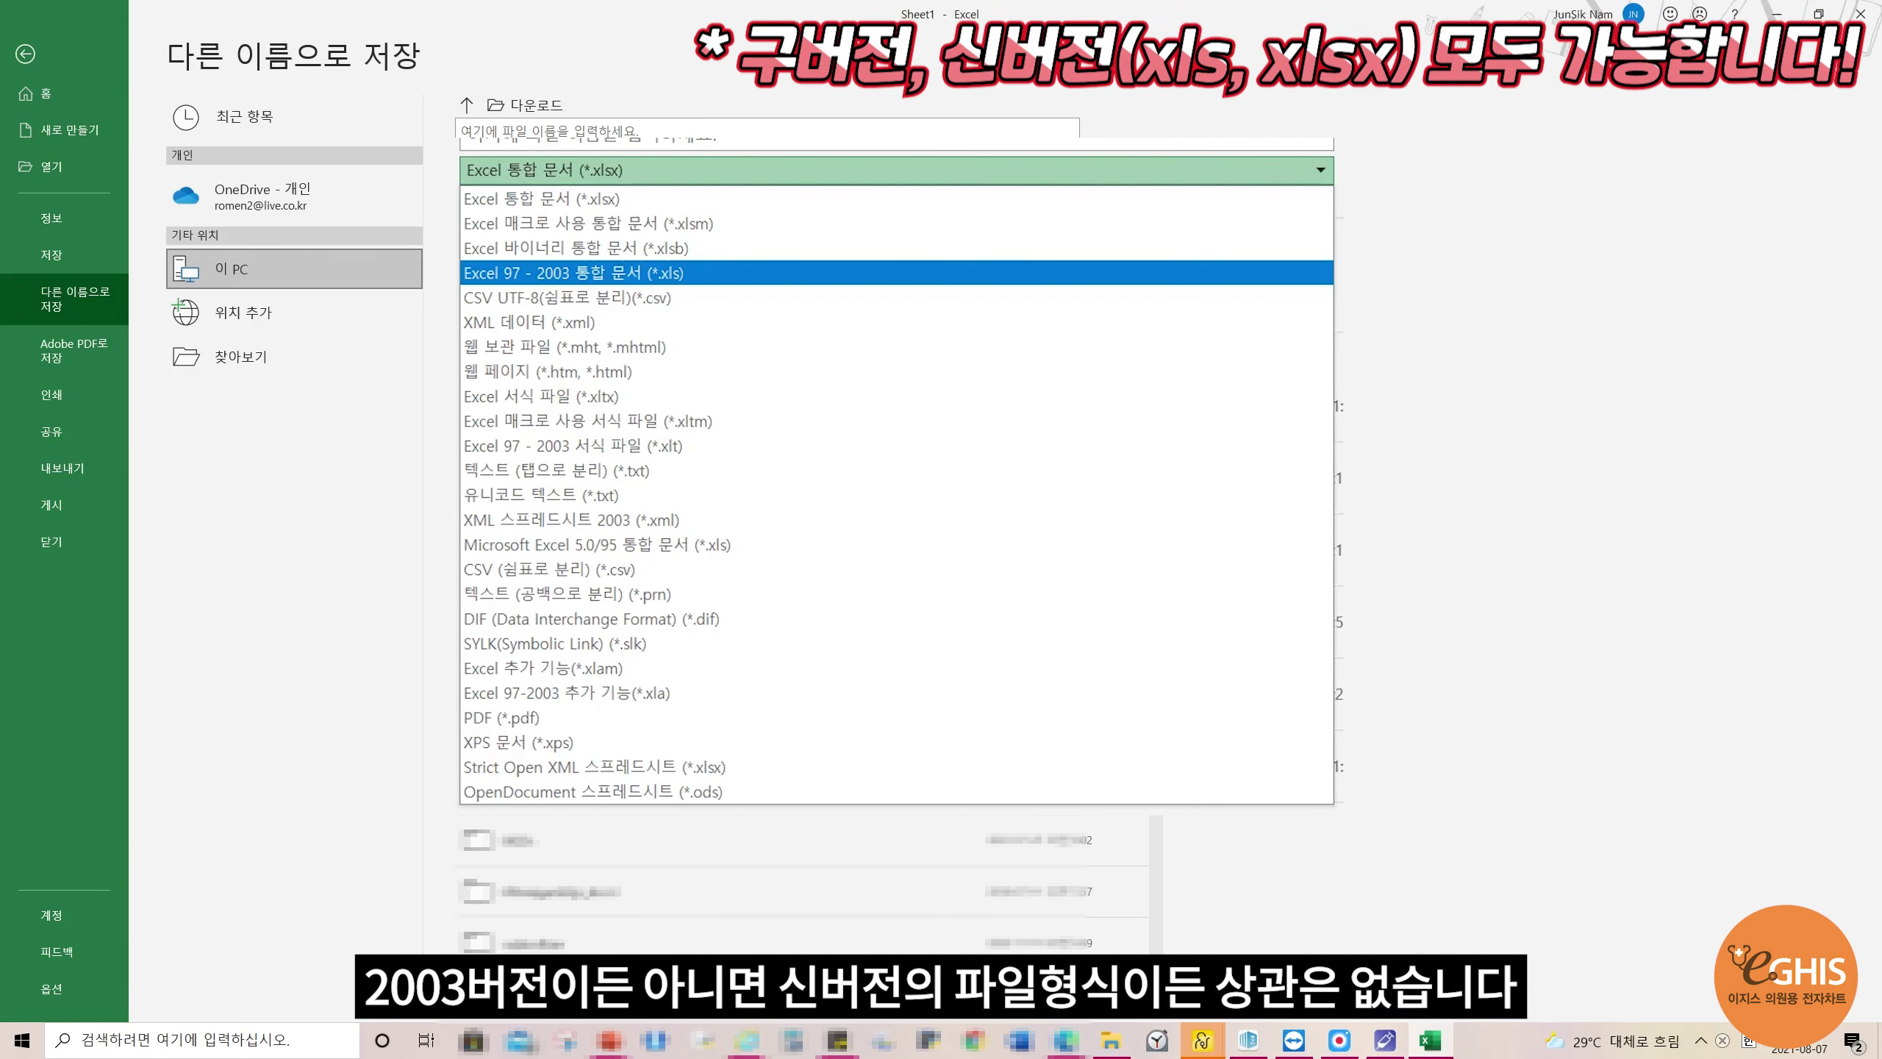
click(573, 273)
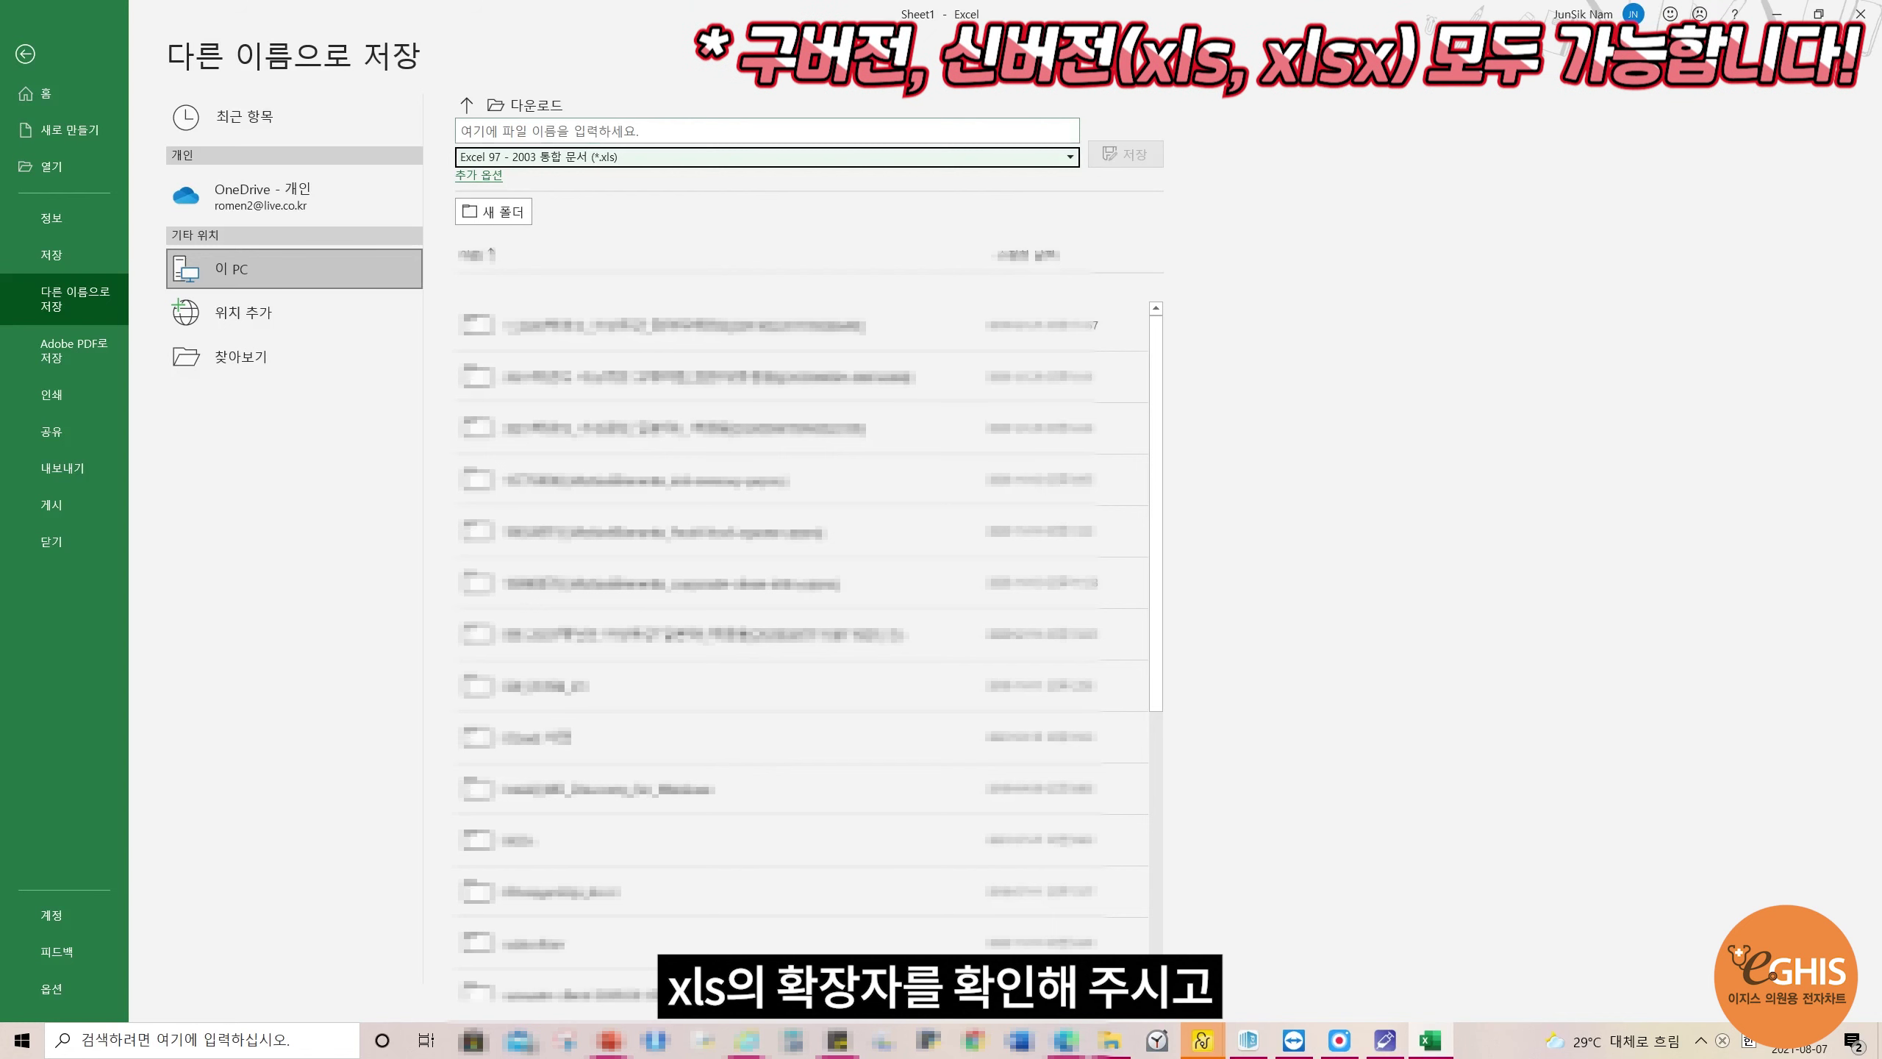
click(461, 130)
text(코로나백신예약자정보_2021년8월9일좋)
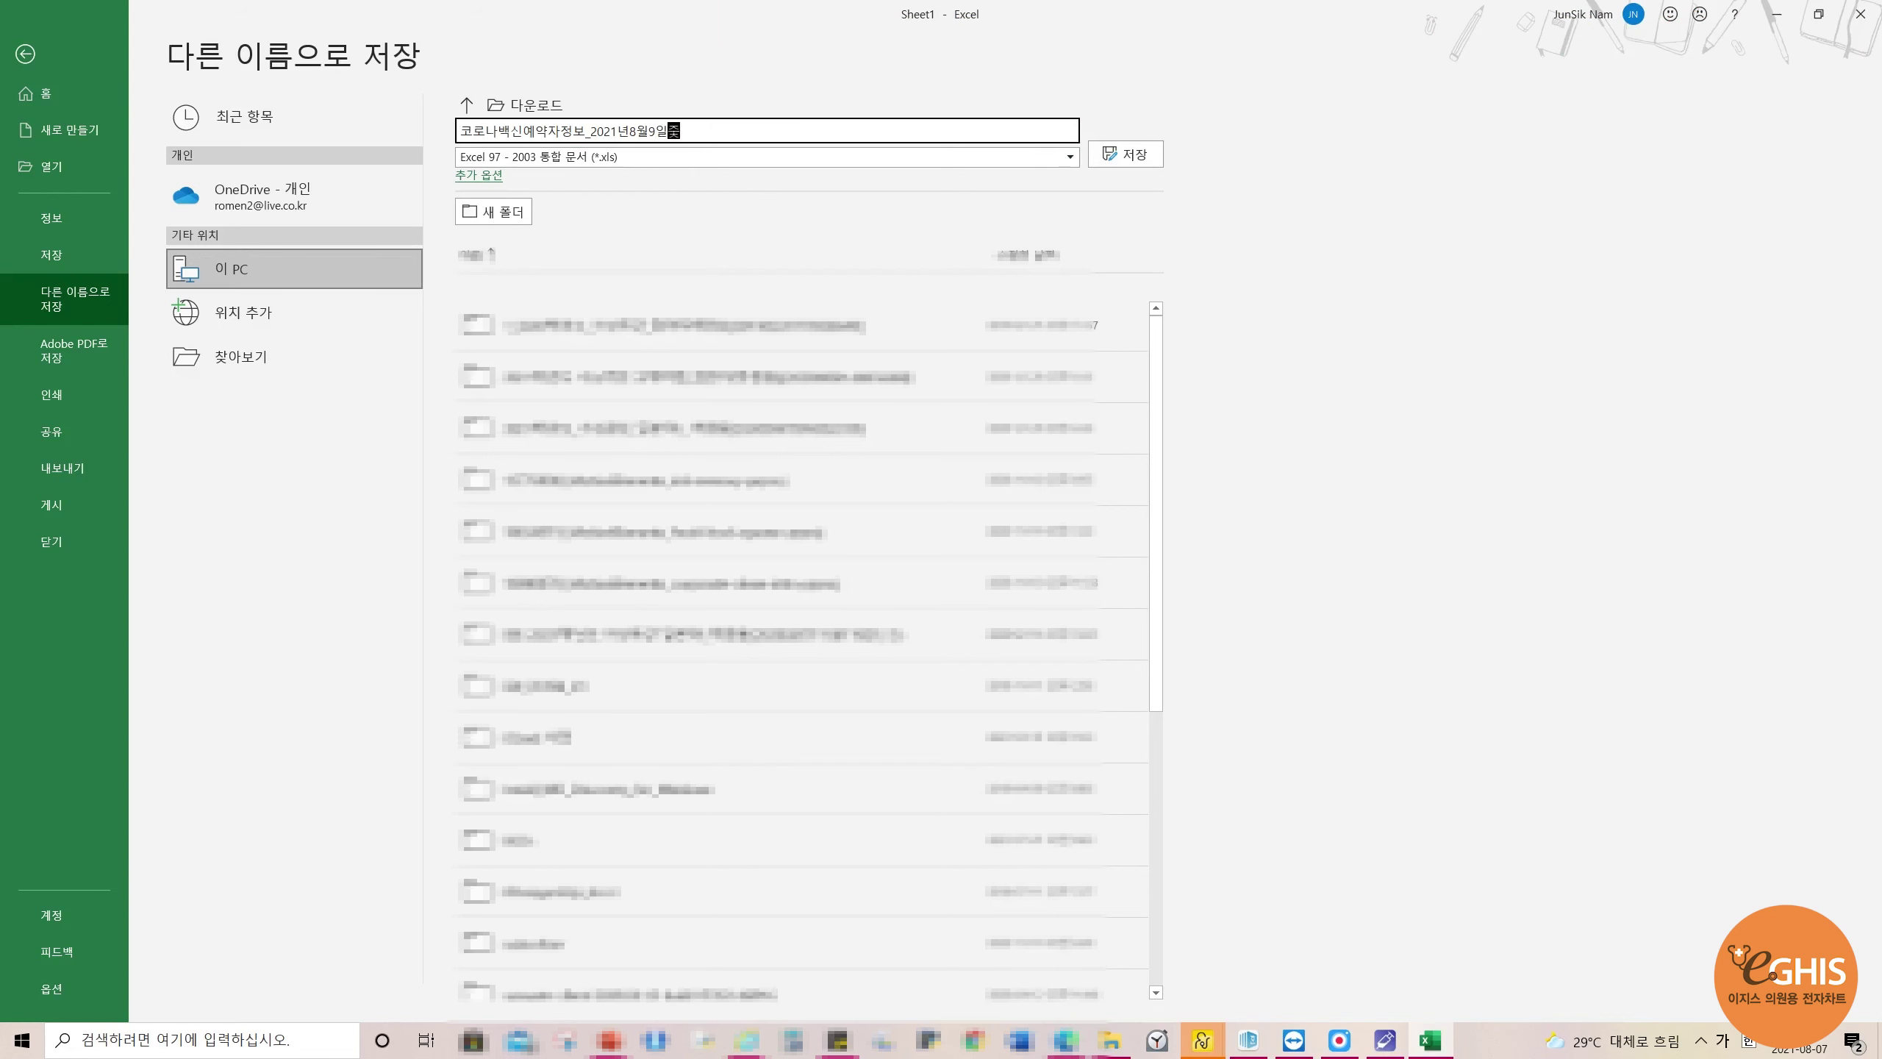
text(차)
click(1125, 154)
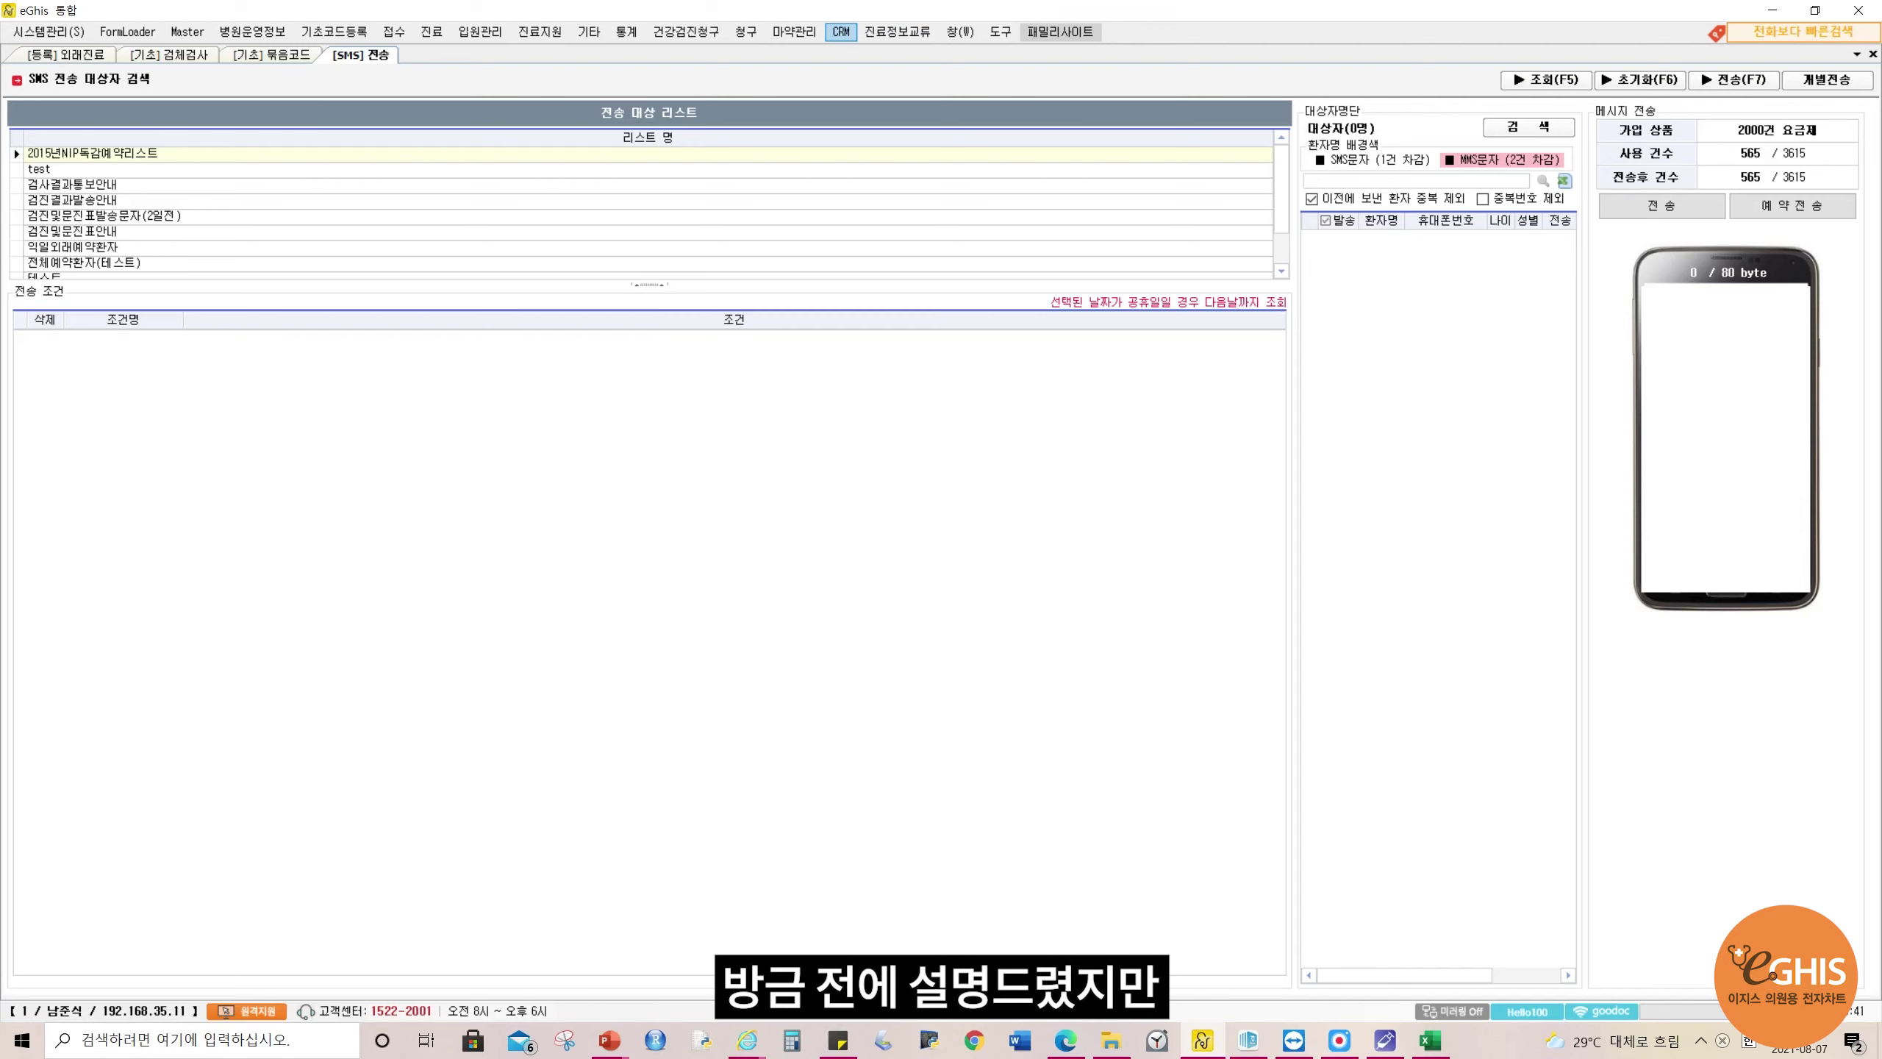
- Look at the SMS 개별전송 window reached from eGhis's CRM [SMS] 전송 screen, then close it
click(840, 31)
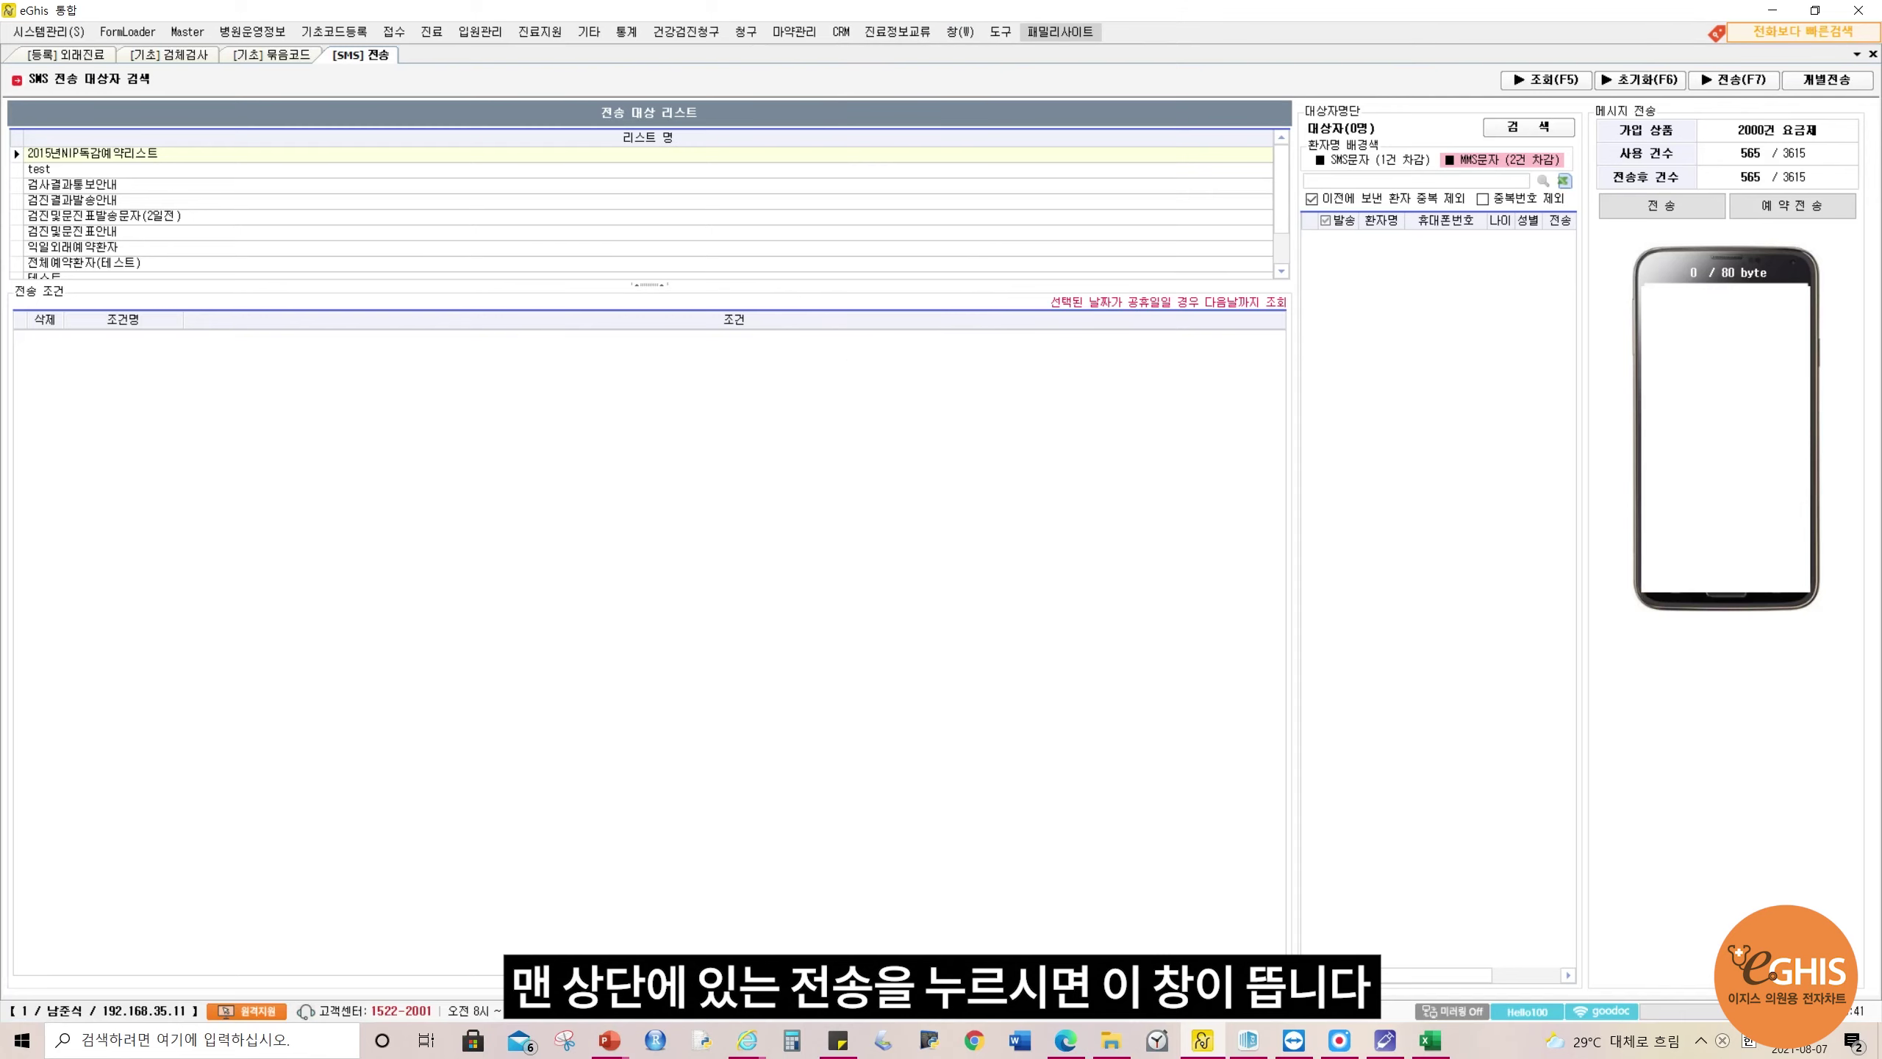
click(1825, 80)
drag(888, 220, 721, 225)
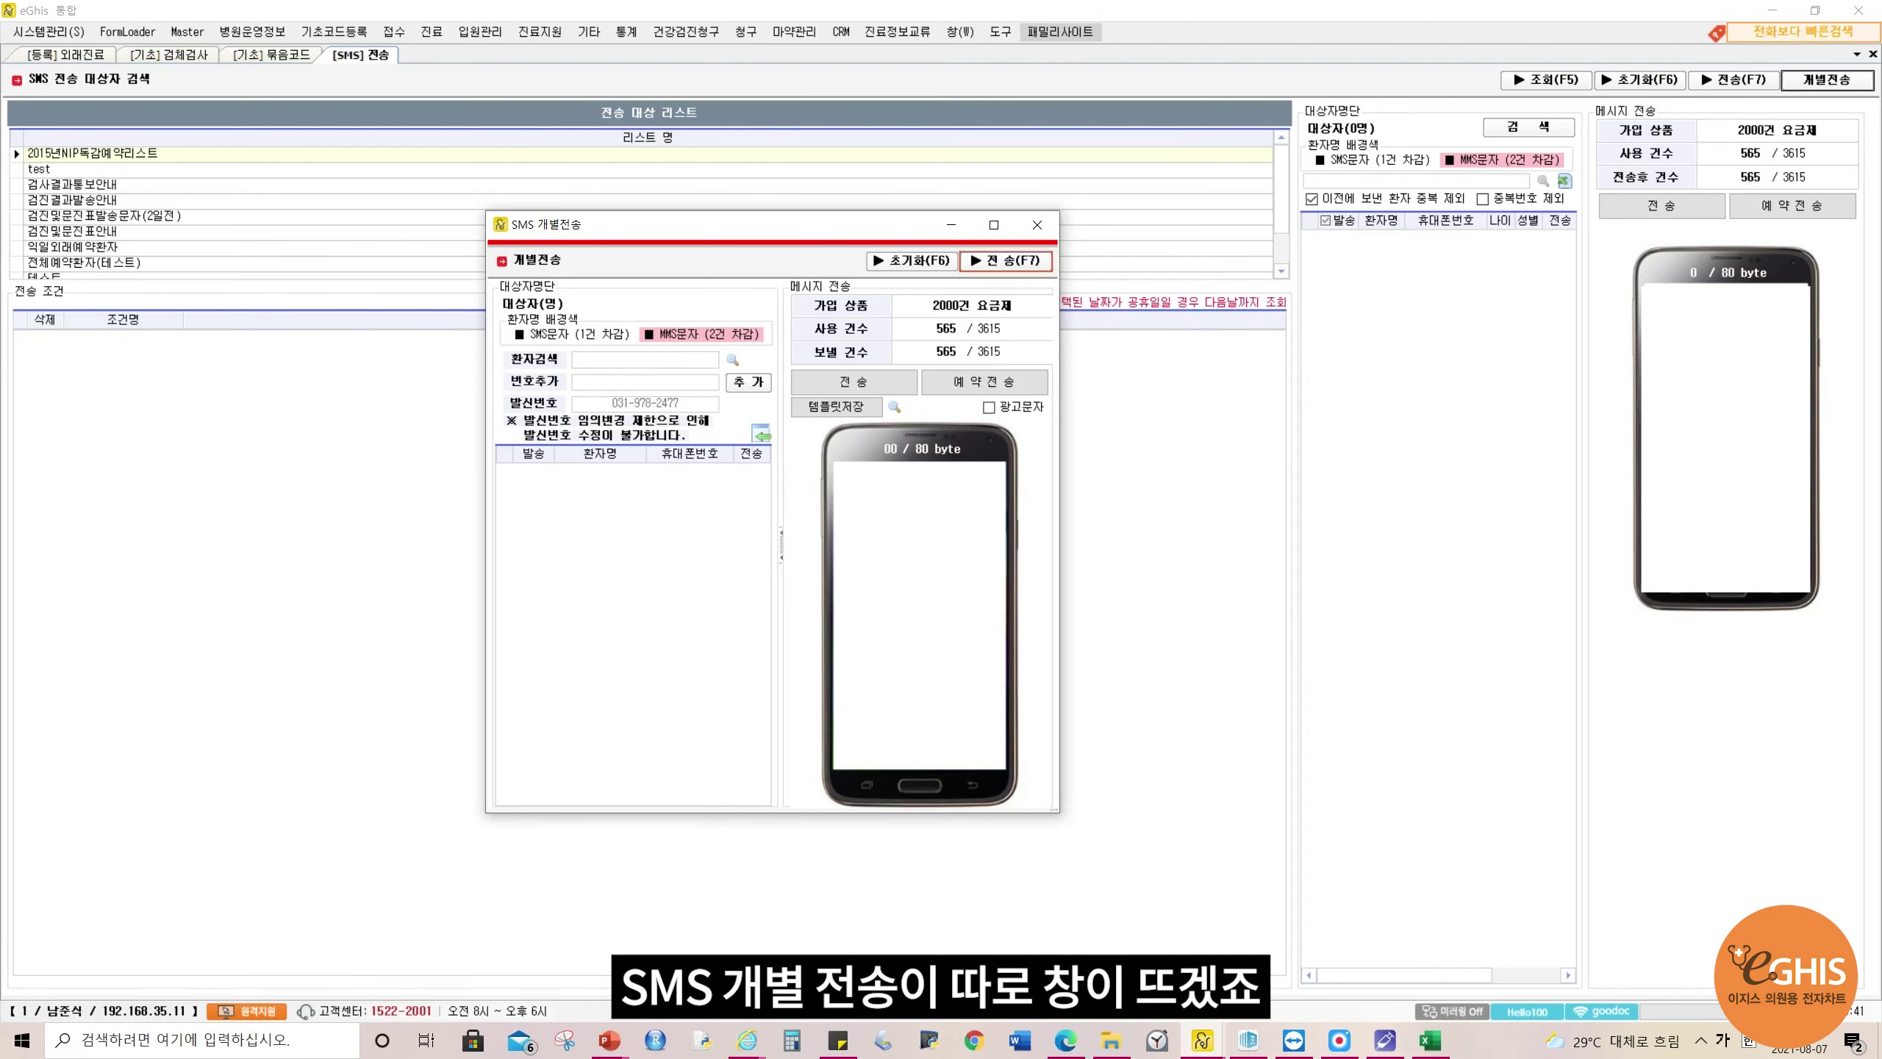
click(1036, 224)
- Look at the SMS 개별전송 window reached from the 외래진료 screen with a completed patient open, close it, and return to [SMS] 전송
click(66, 55)
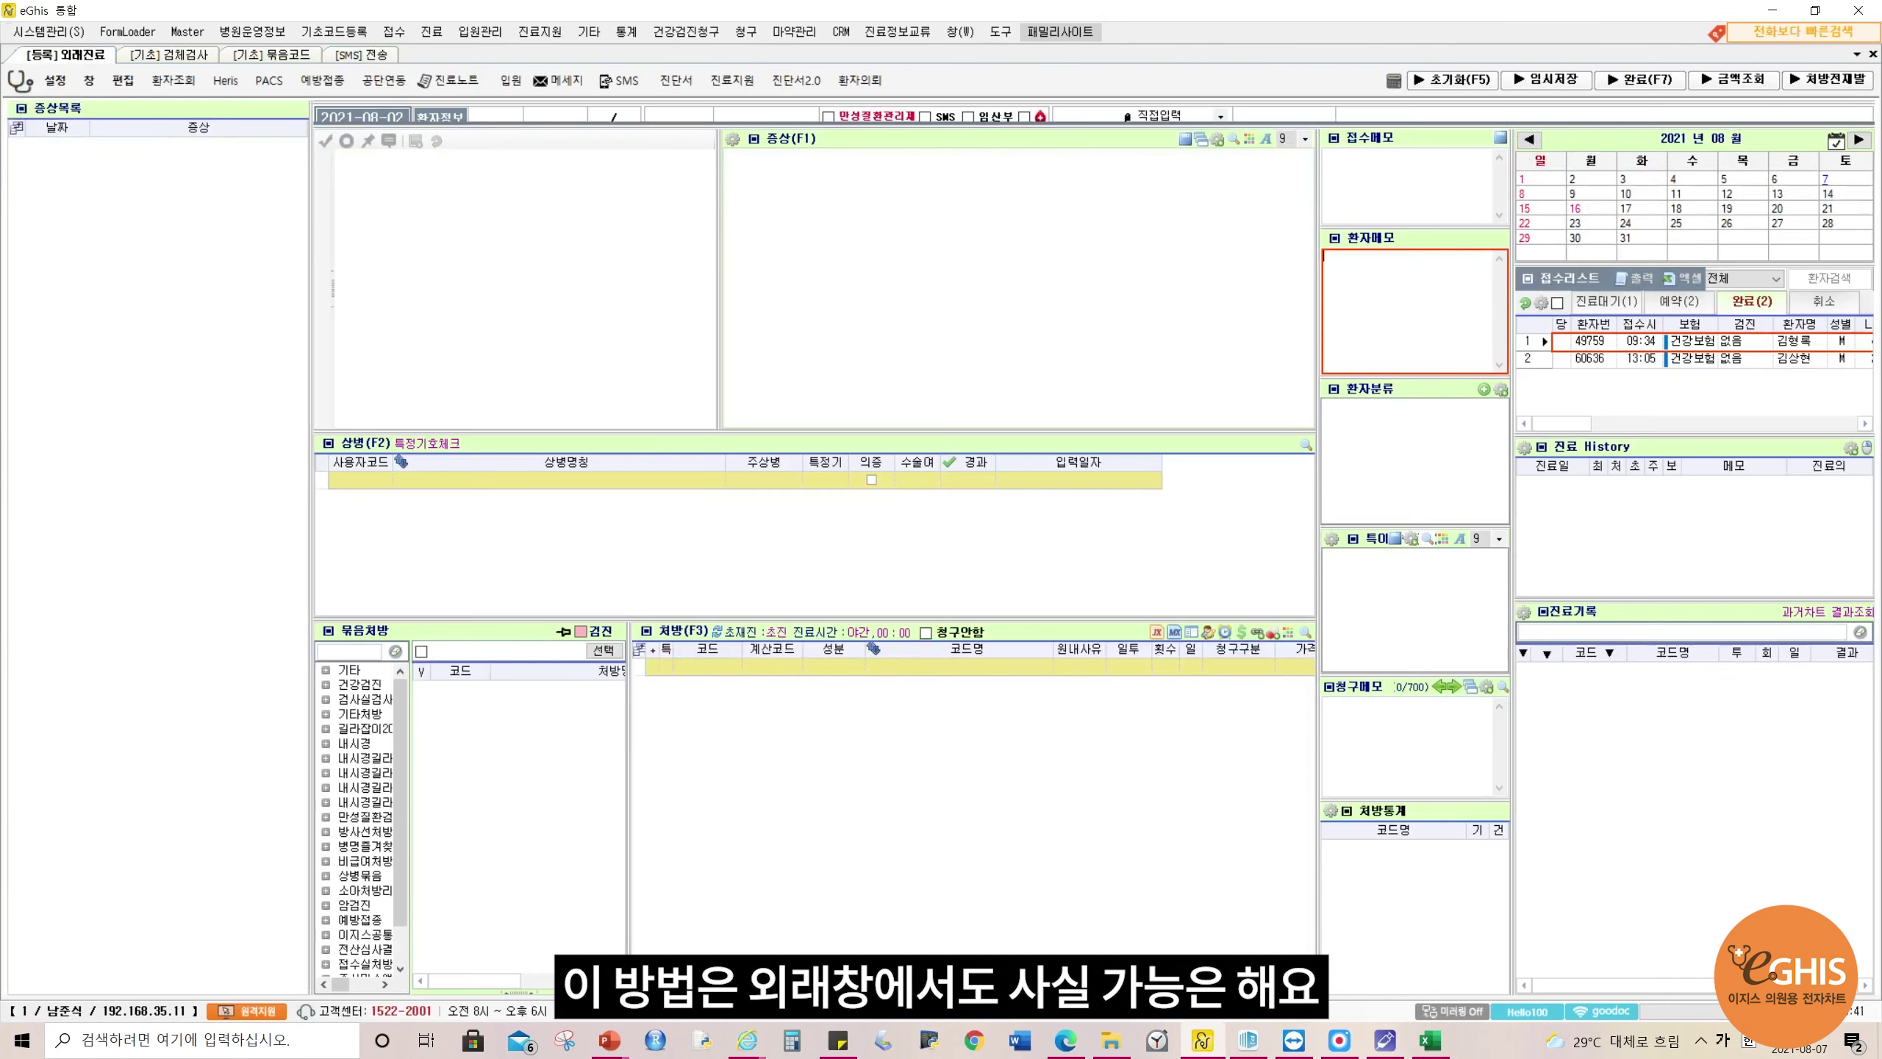
click(623, 80)
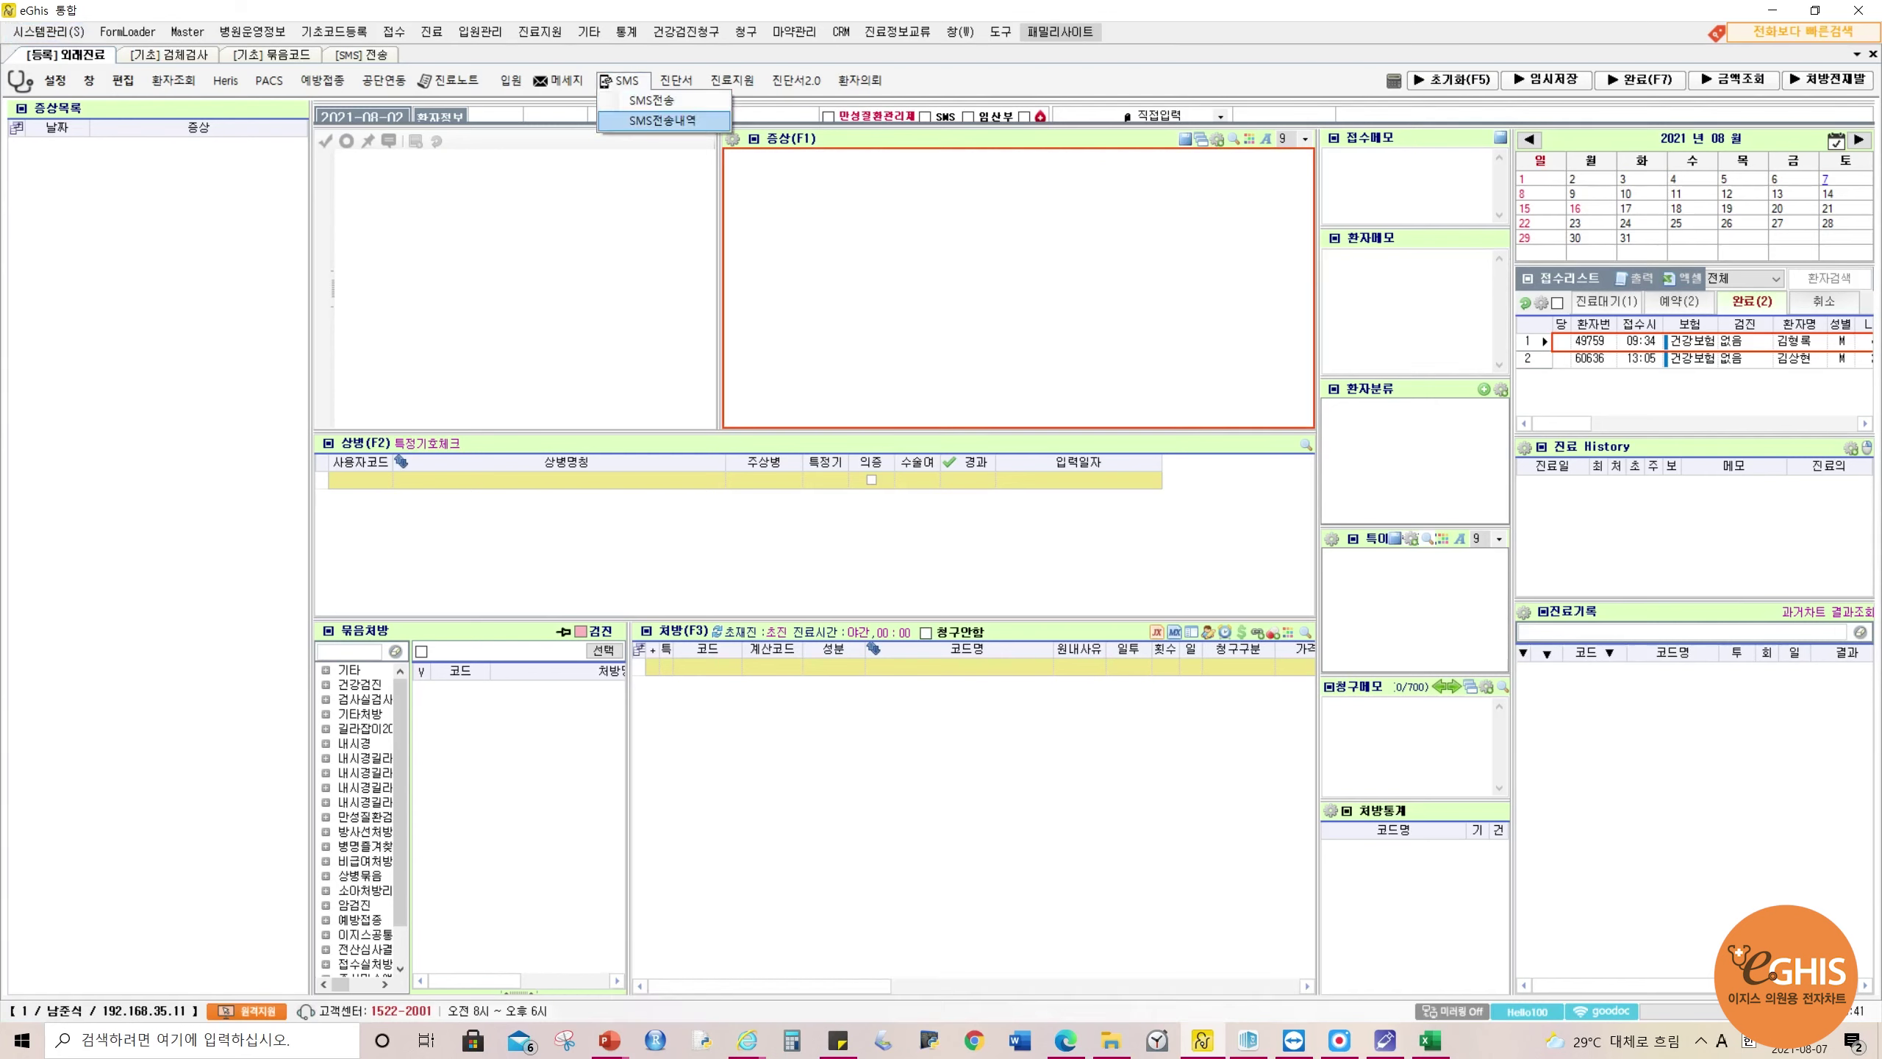
click(652, 100)
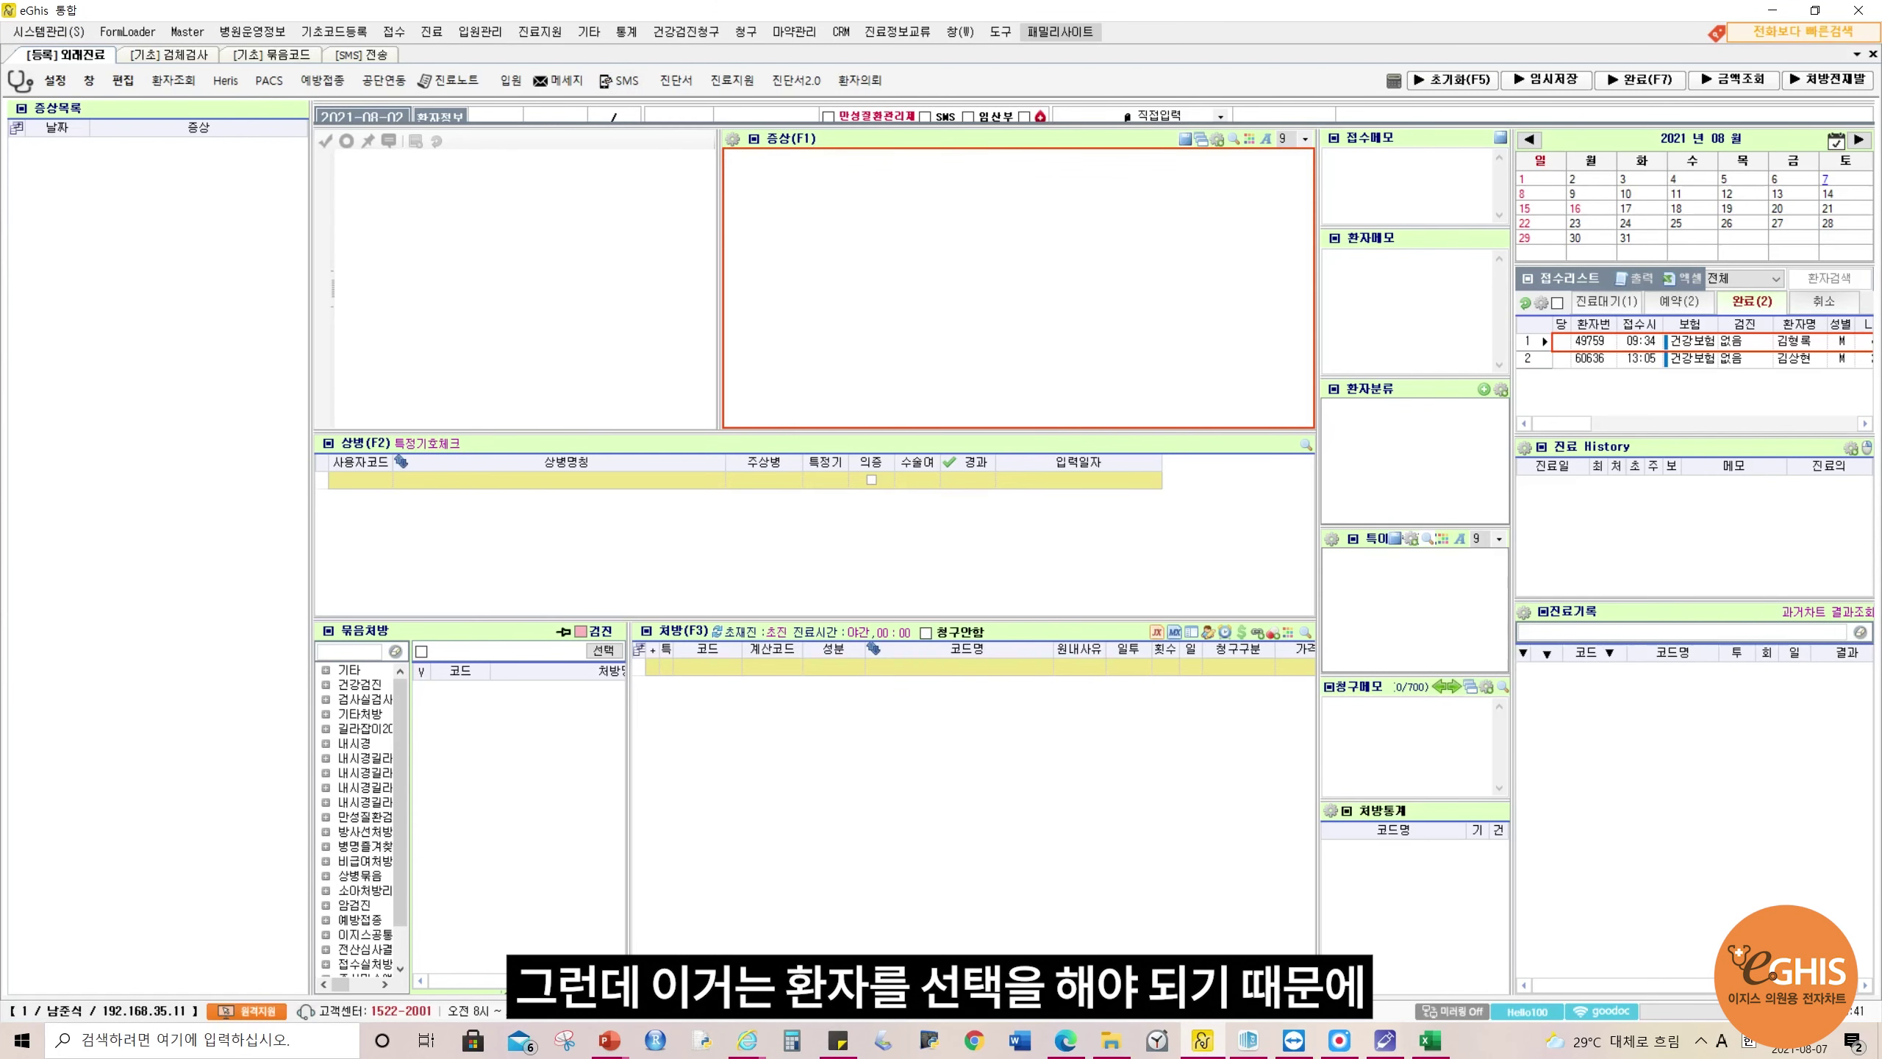
click(1741, 342)
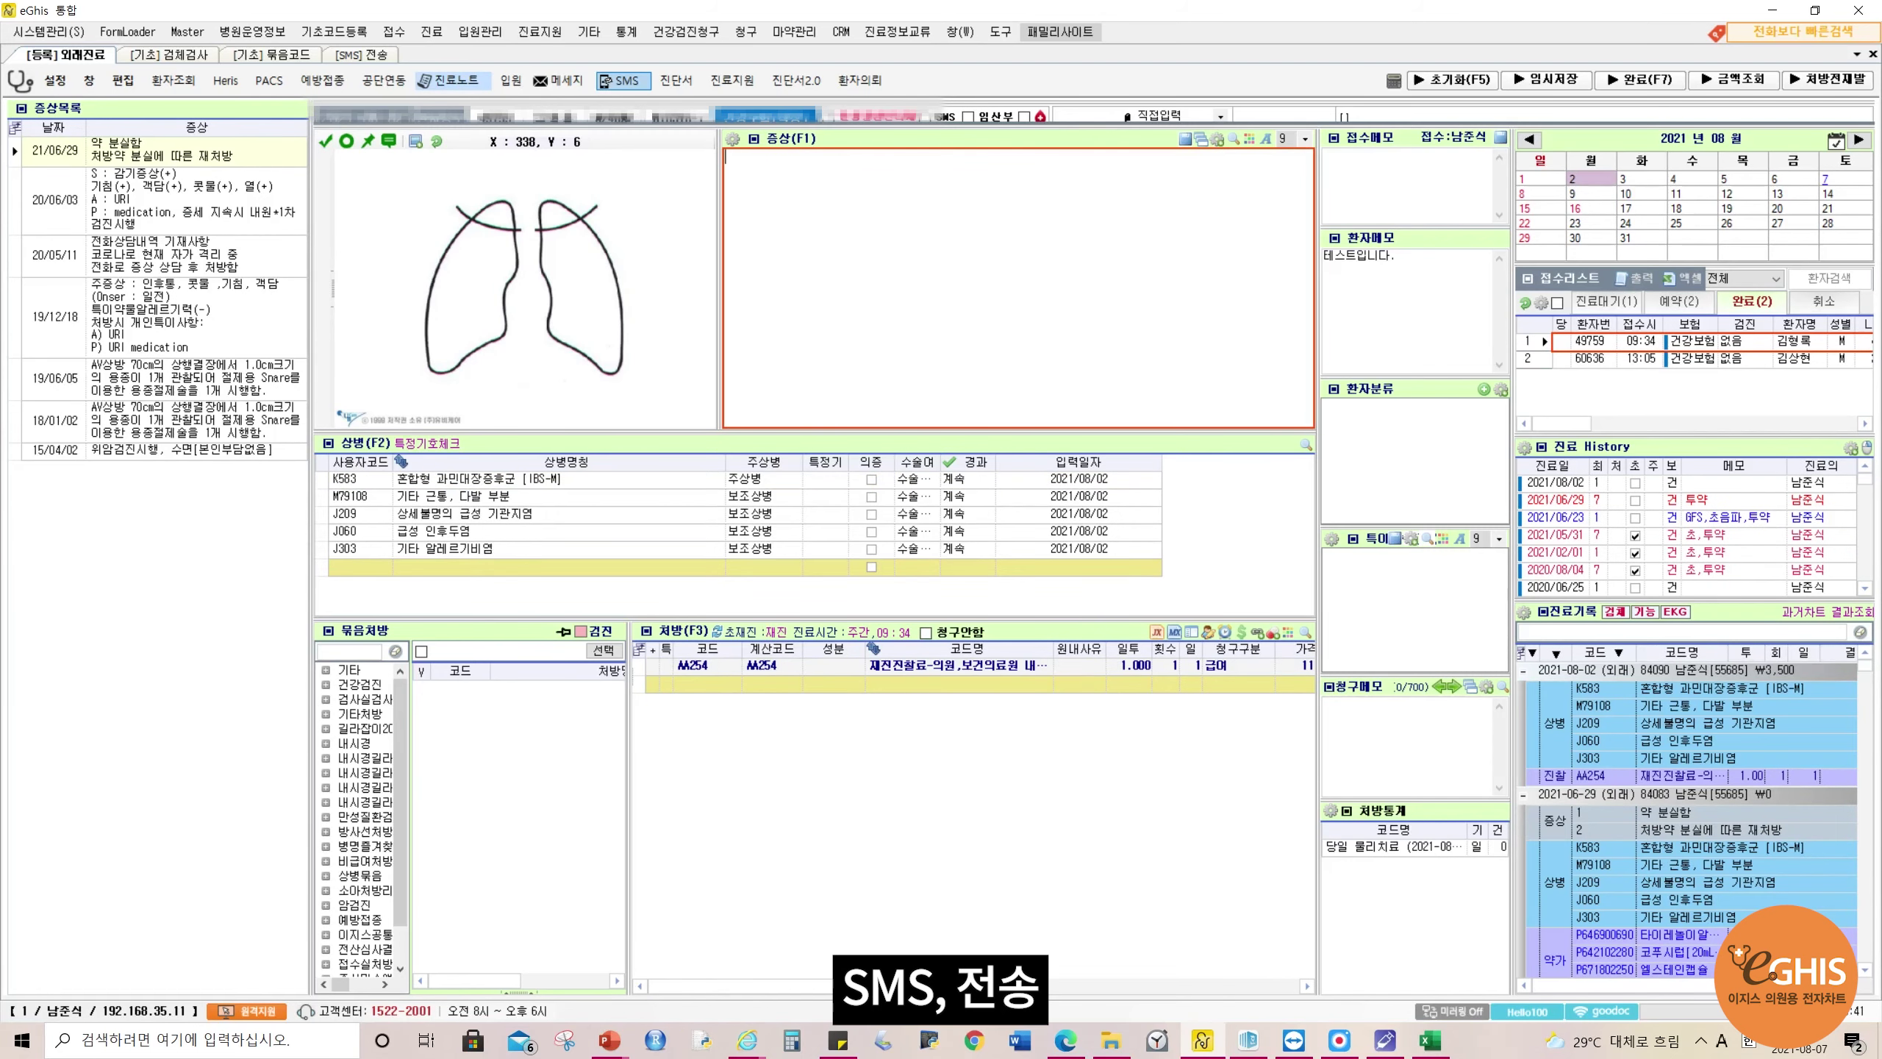
click(620, 80)
click(652, 100)
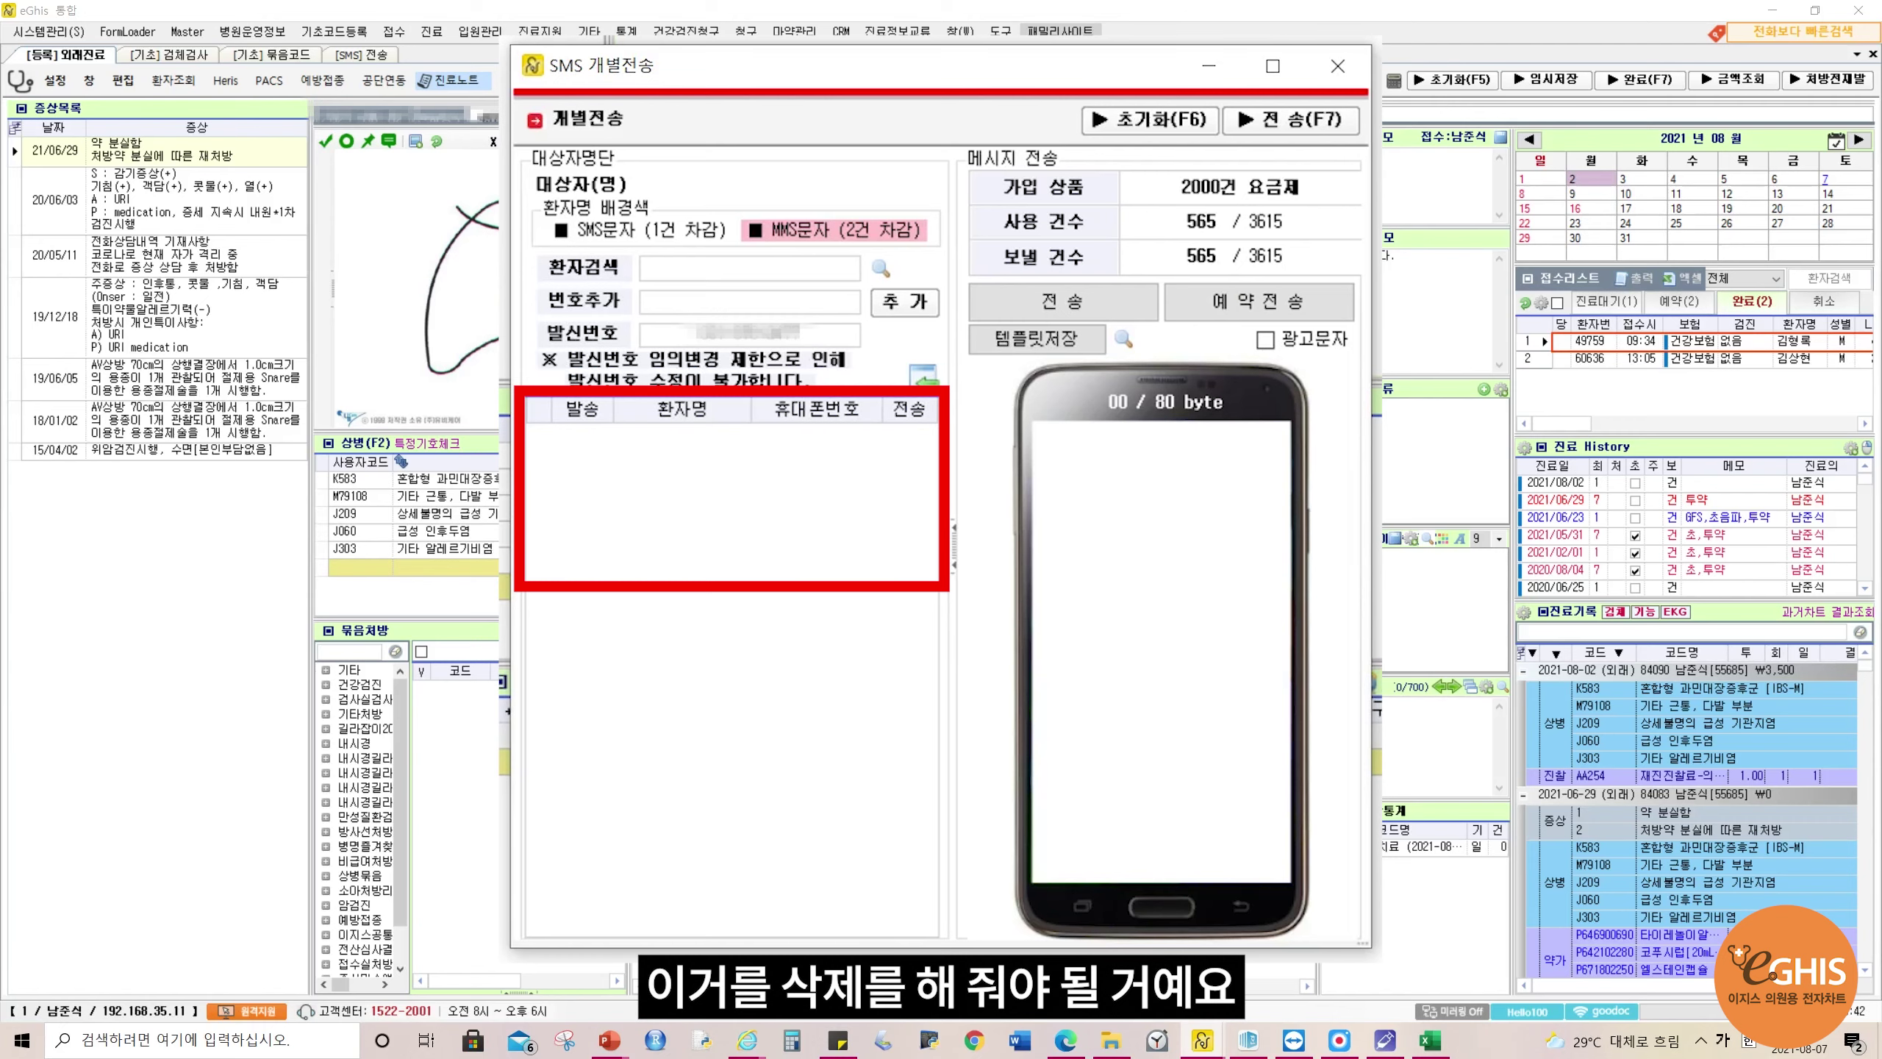
click(1337, 67)
click(361, 56)
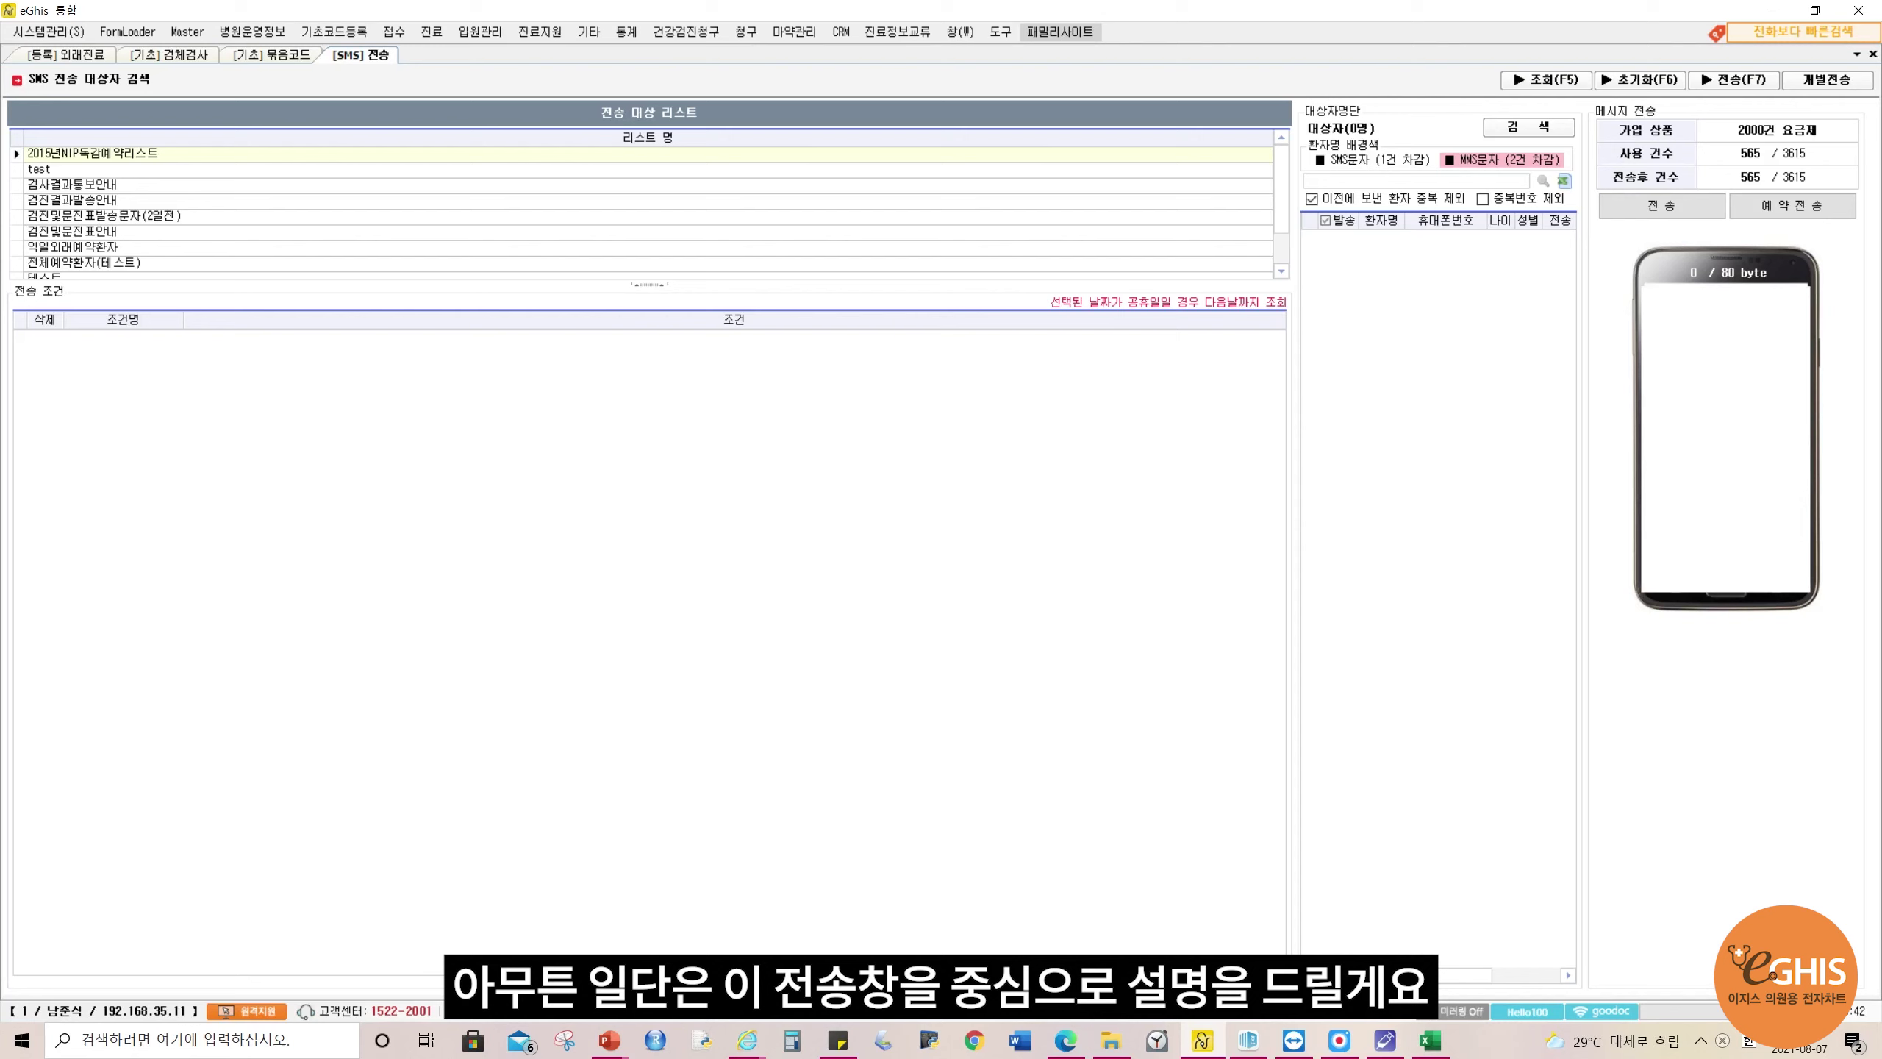
- Open the SMS 개별전송 window and try to import recipients from 코로나백신예약자정보_2021년8월9일주차.xls in the 다운로드 folder
click(1827, 79)
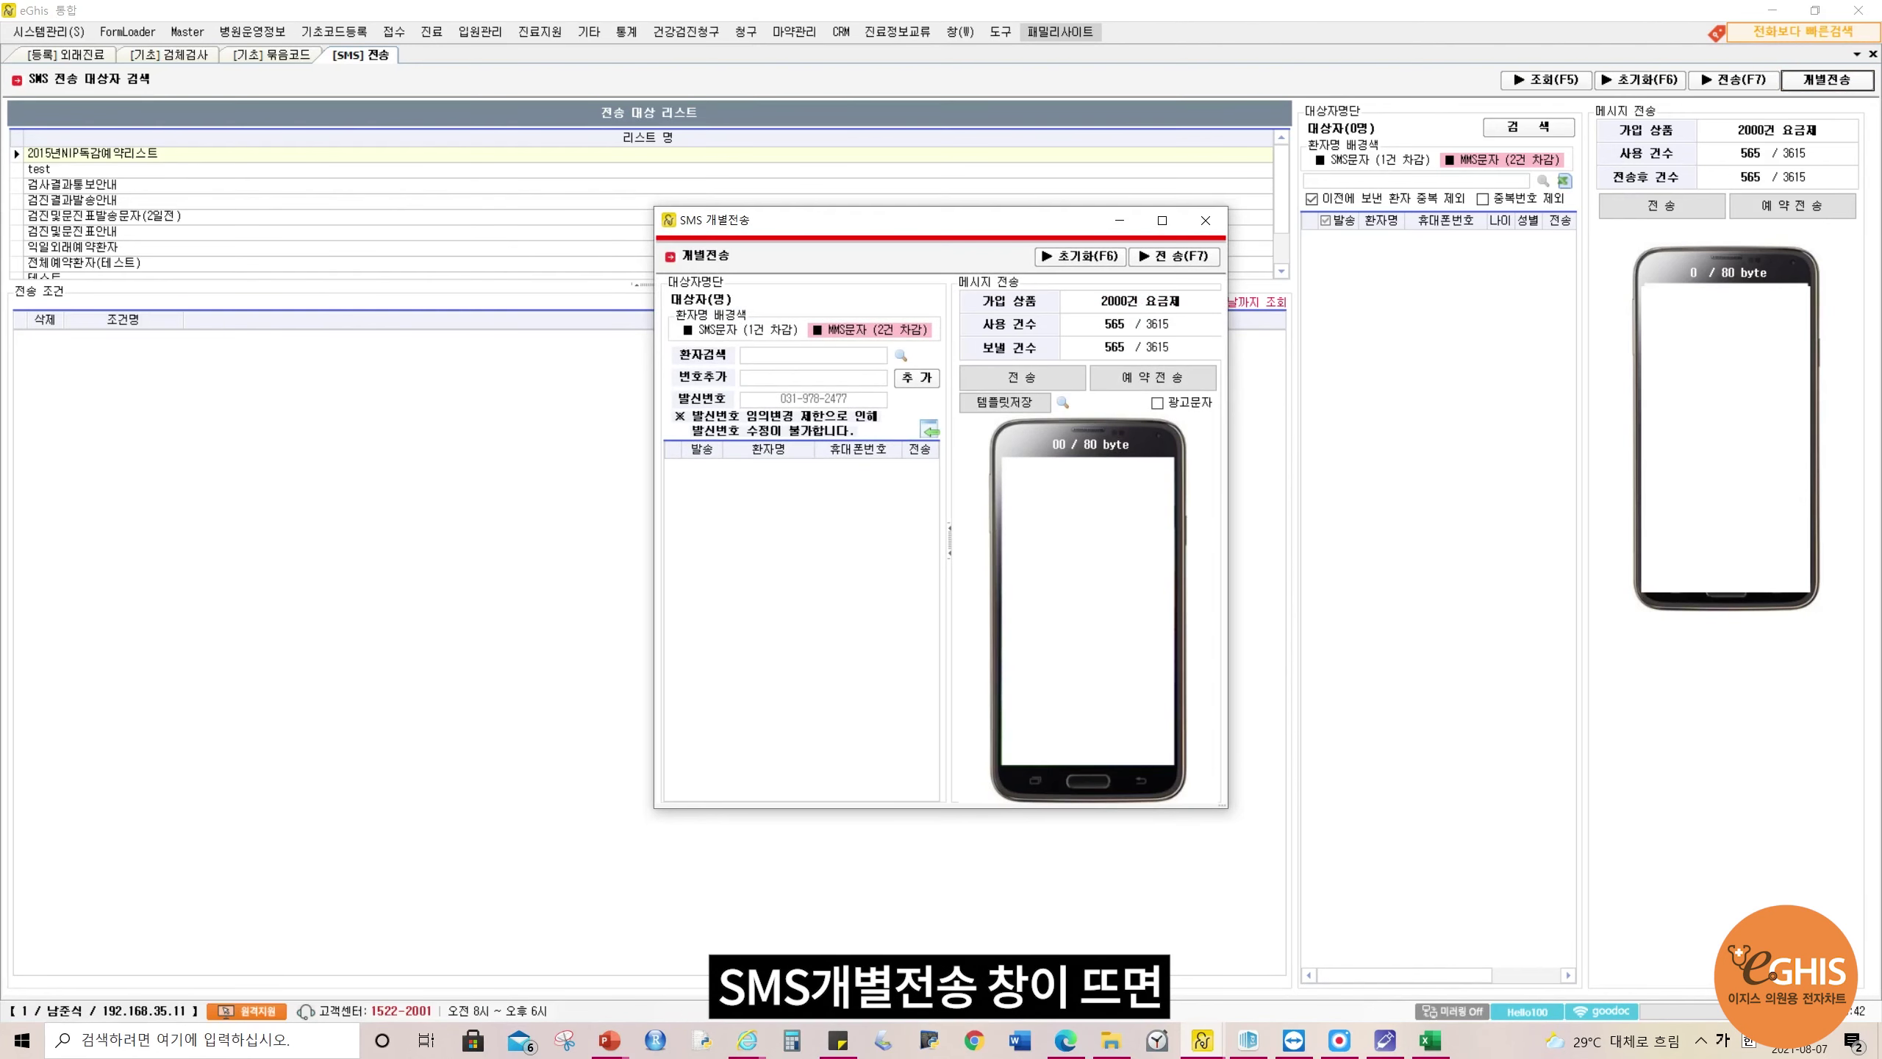
drag(889, 220, 779, 215)
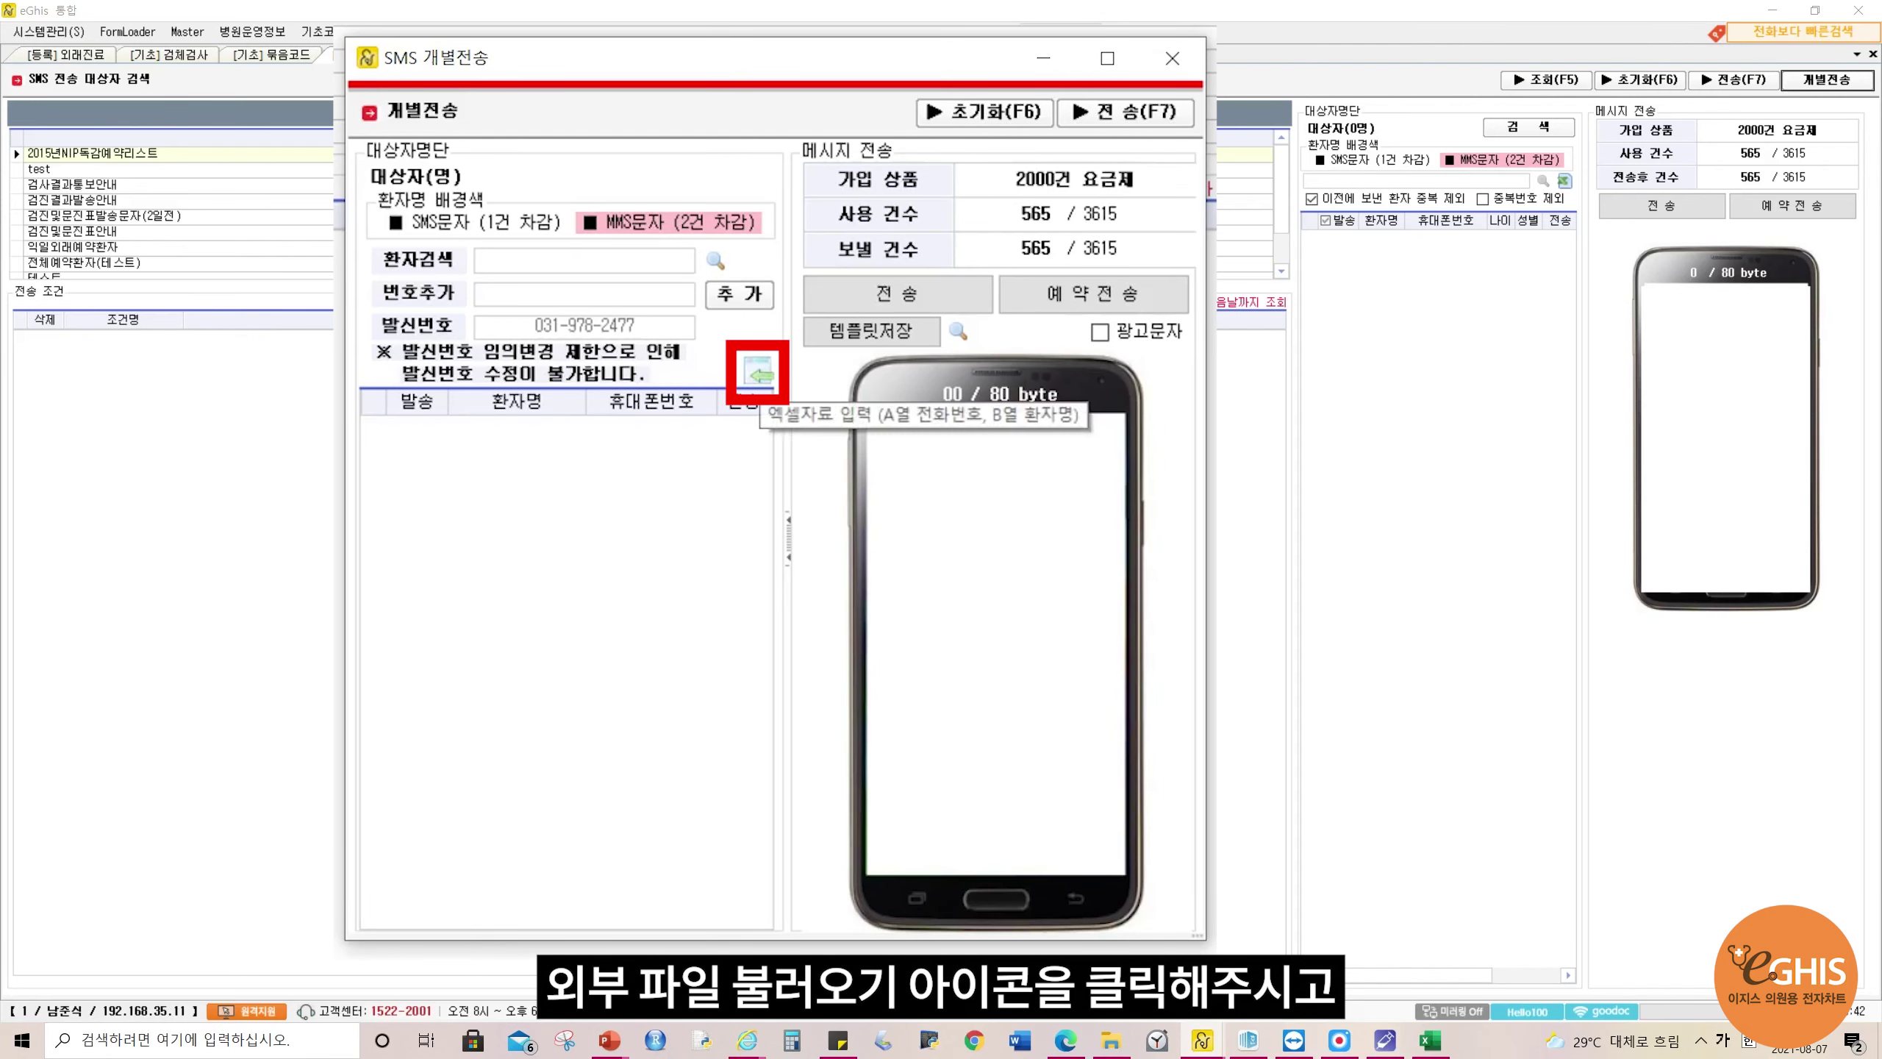
click(757, 372)
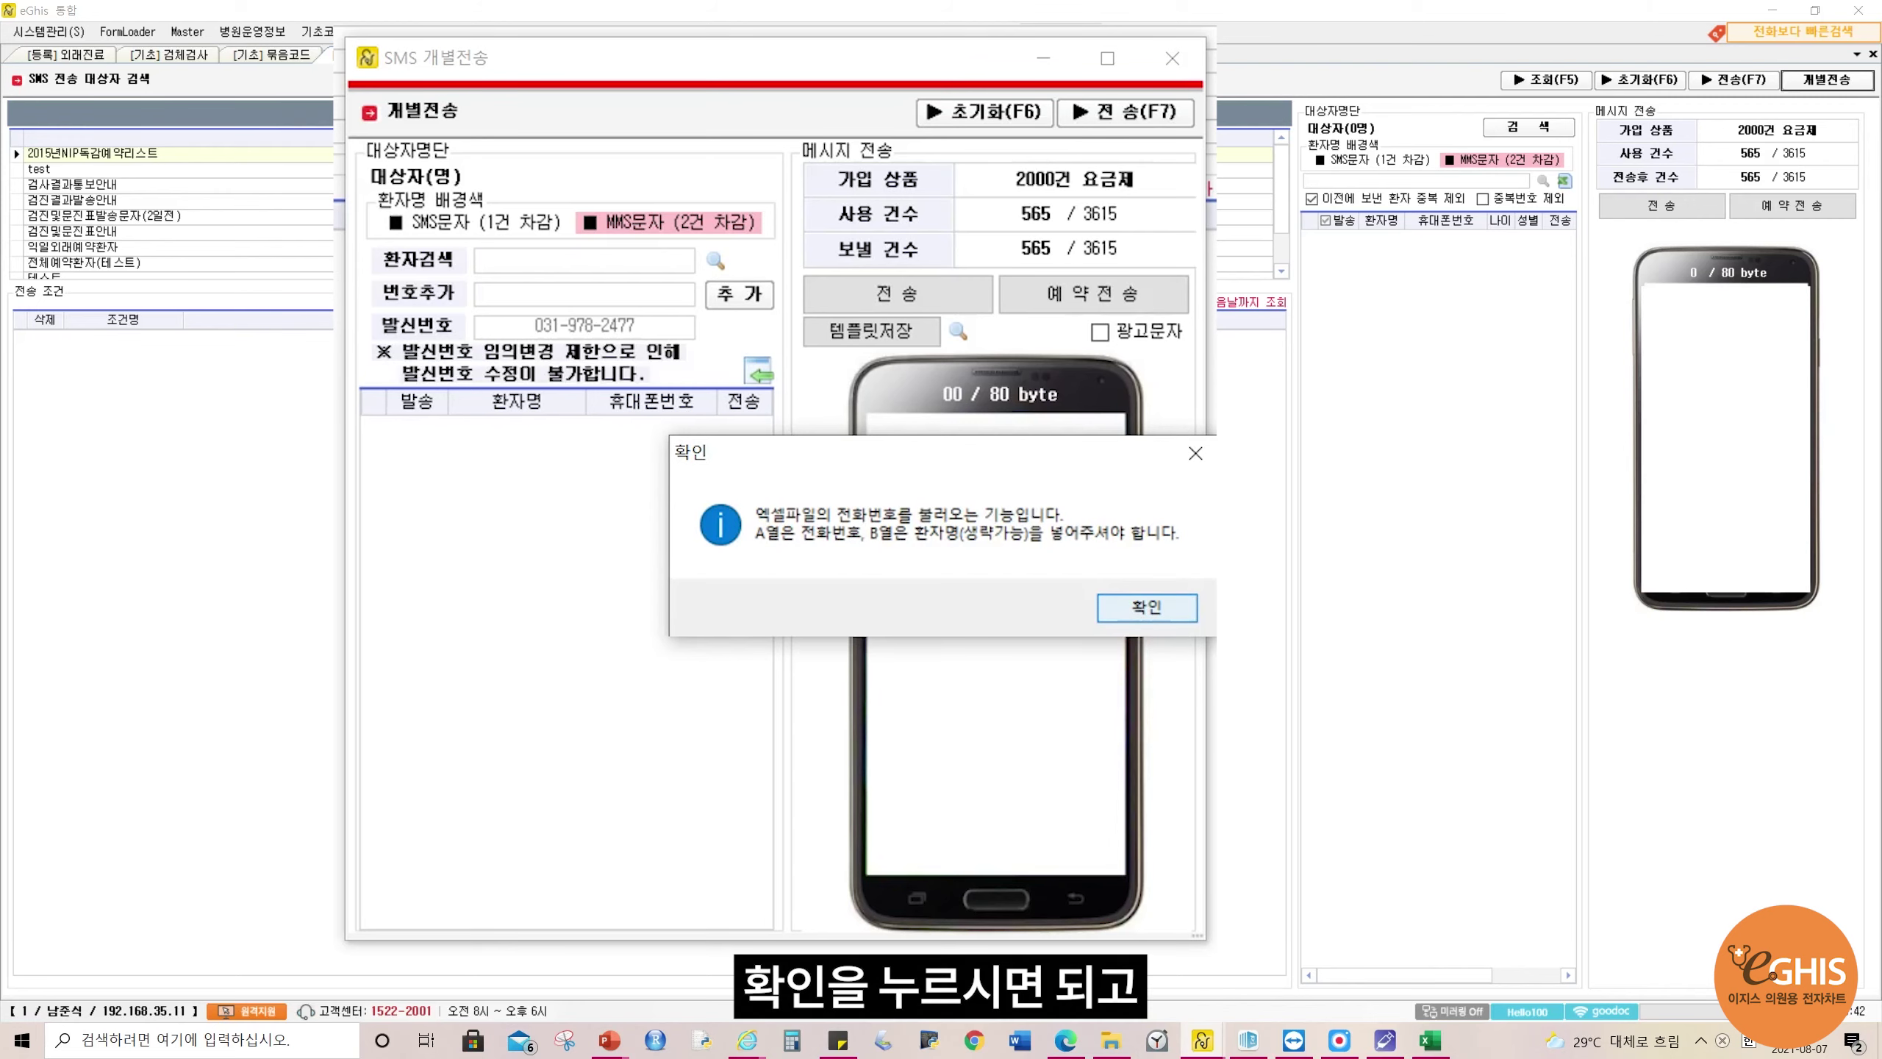
key(Return)
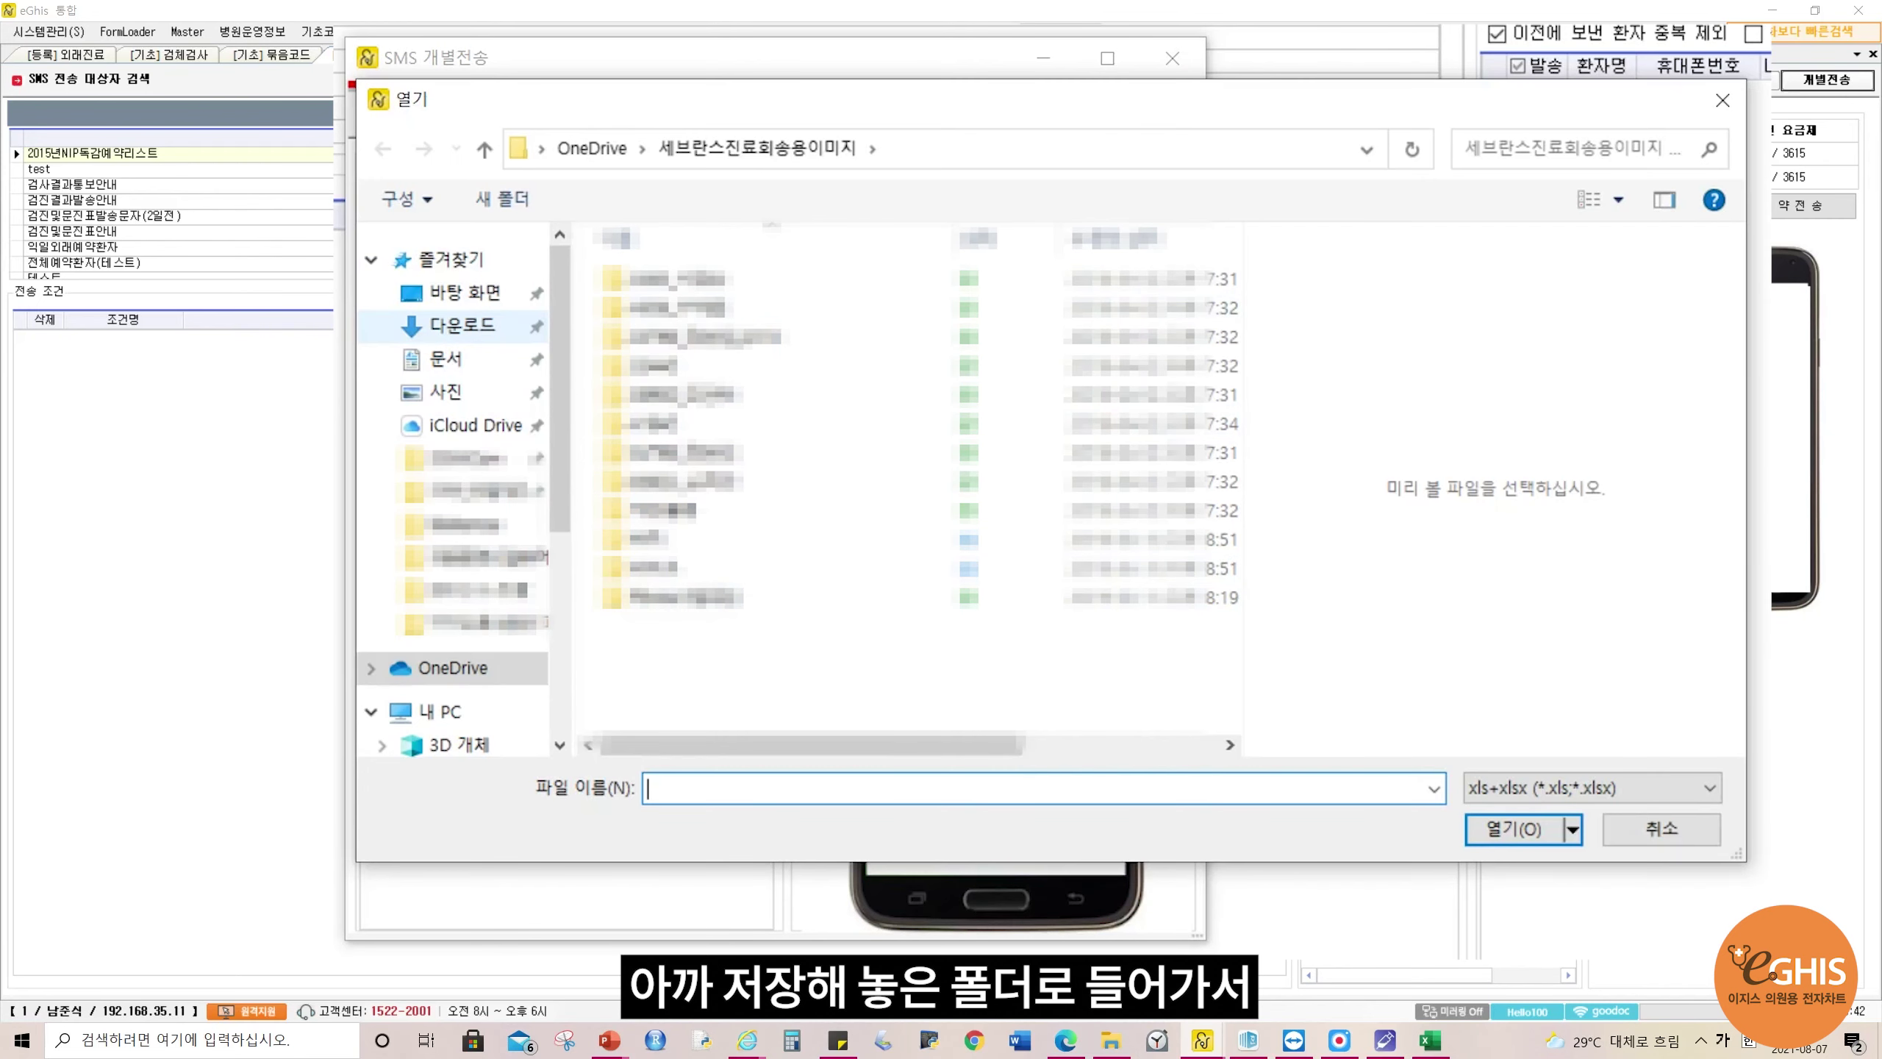
click(461, 326)
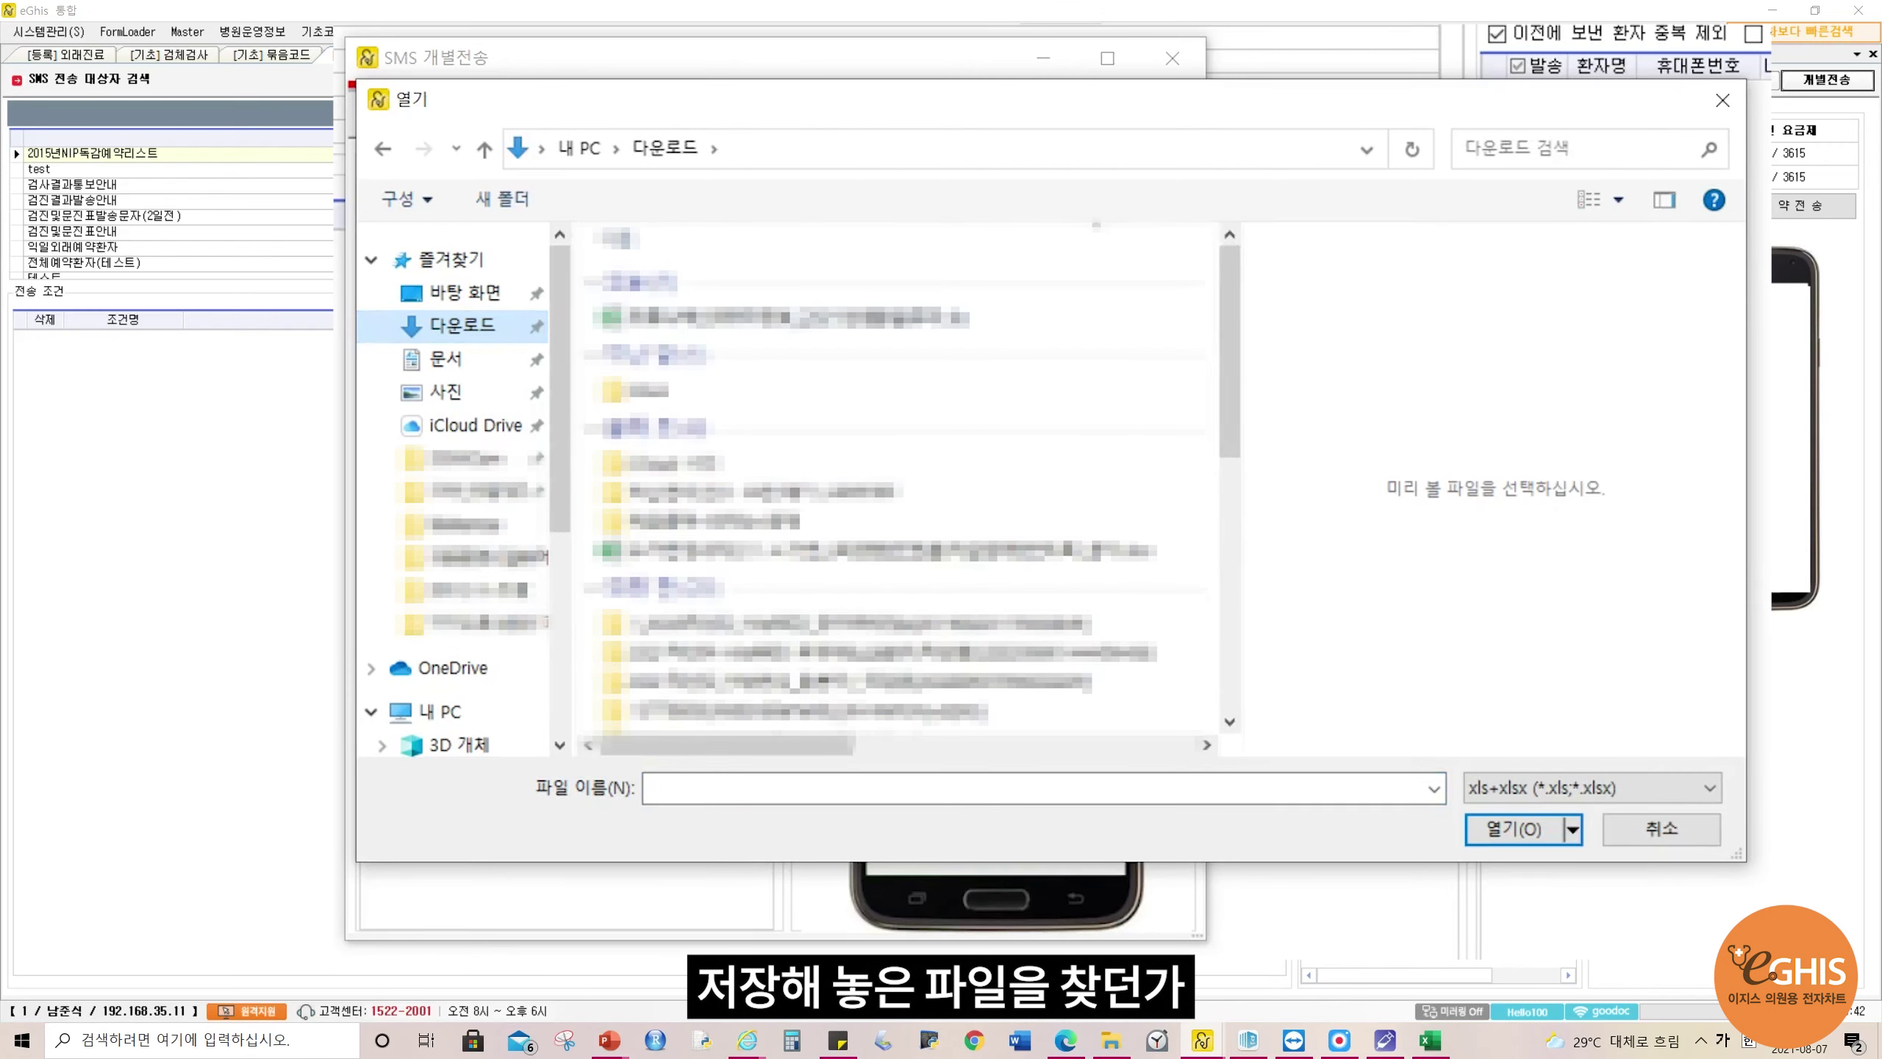
click(450, 260)
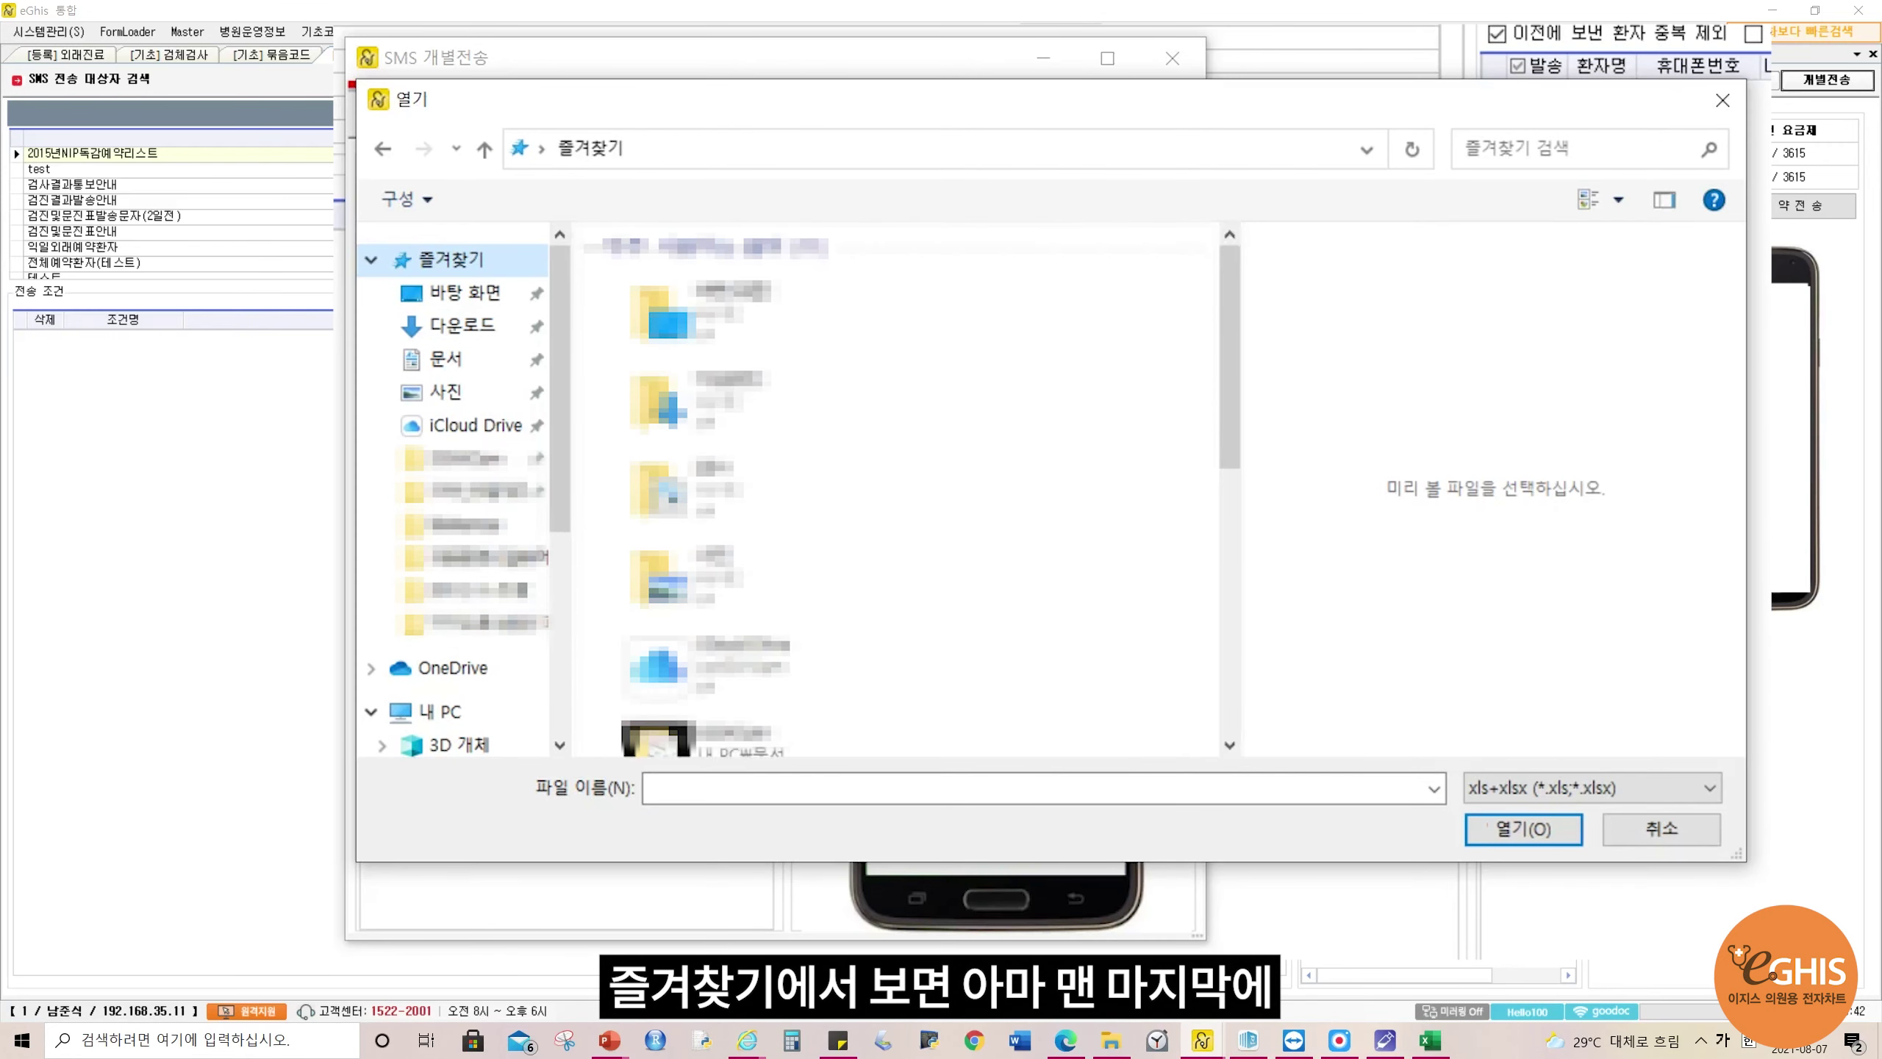
scroll(897, 490, down, 4)
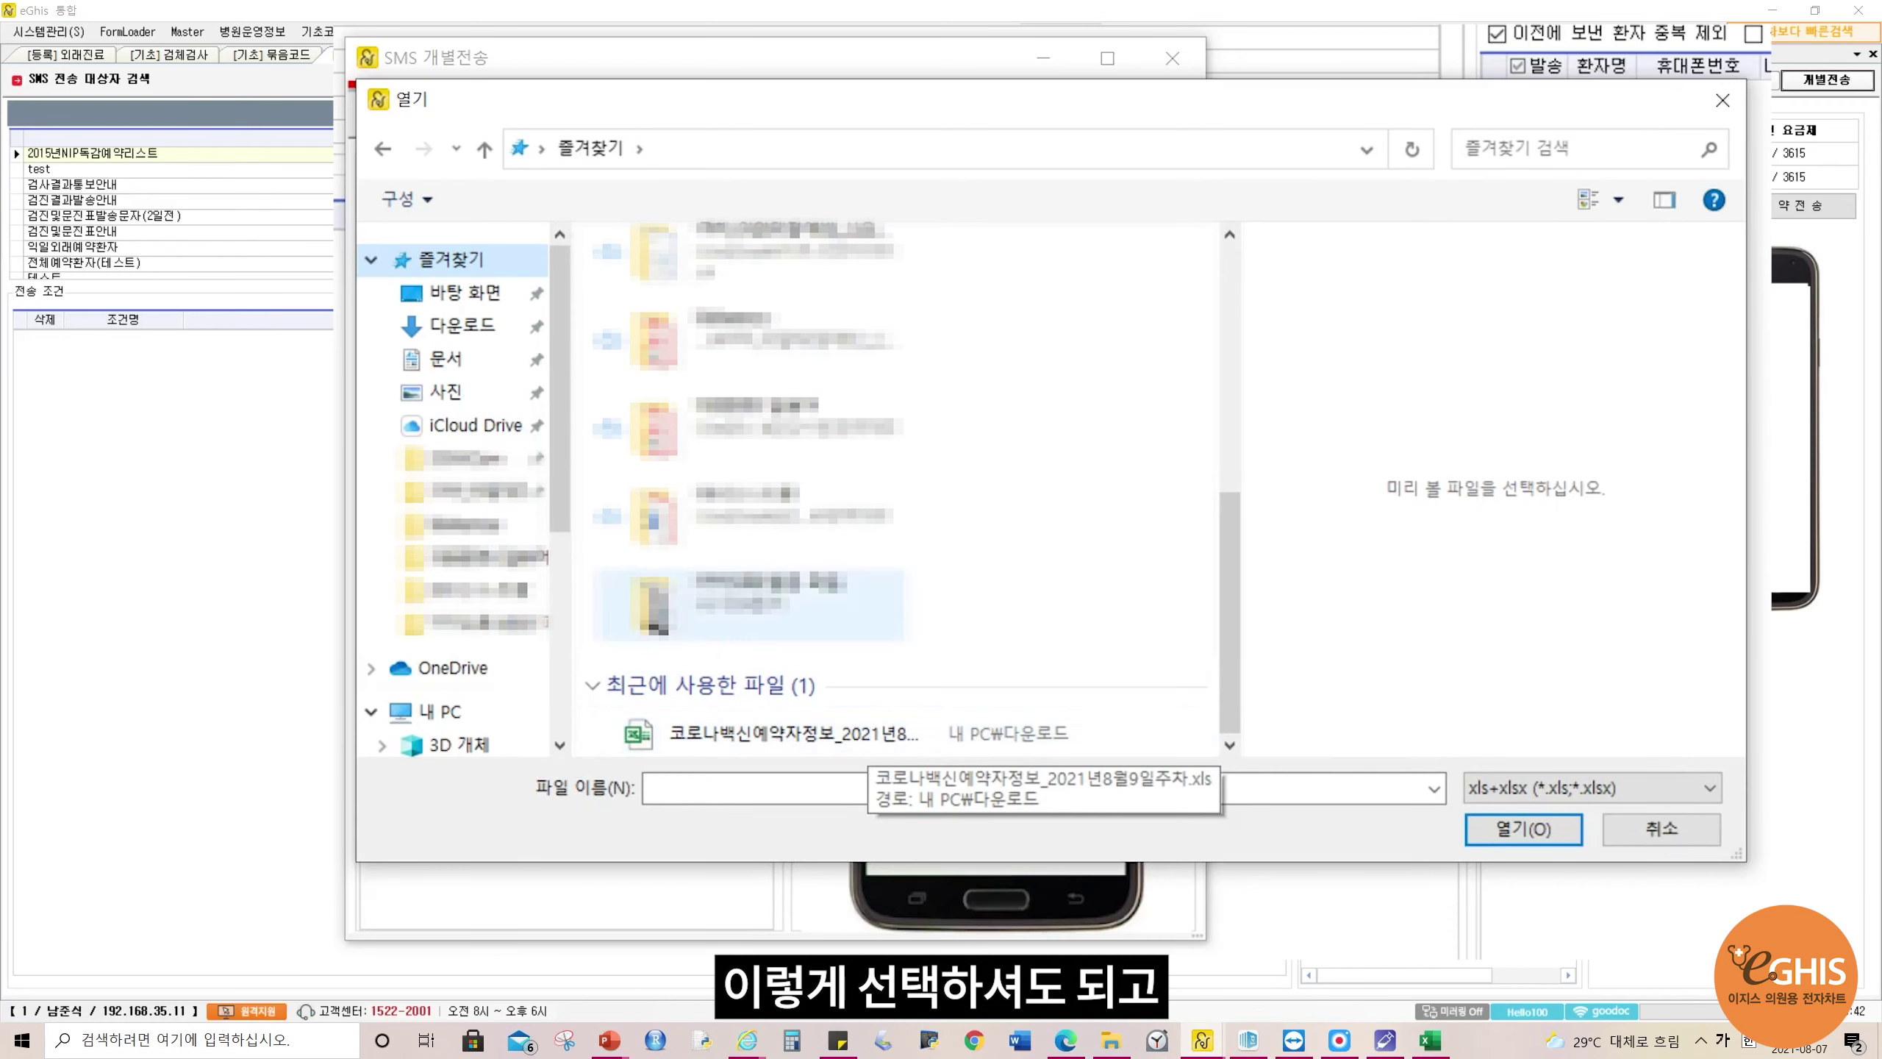
click(463, 325)
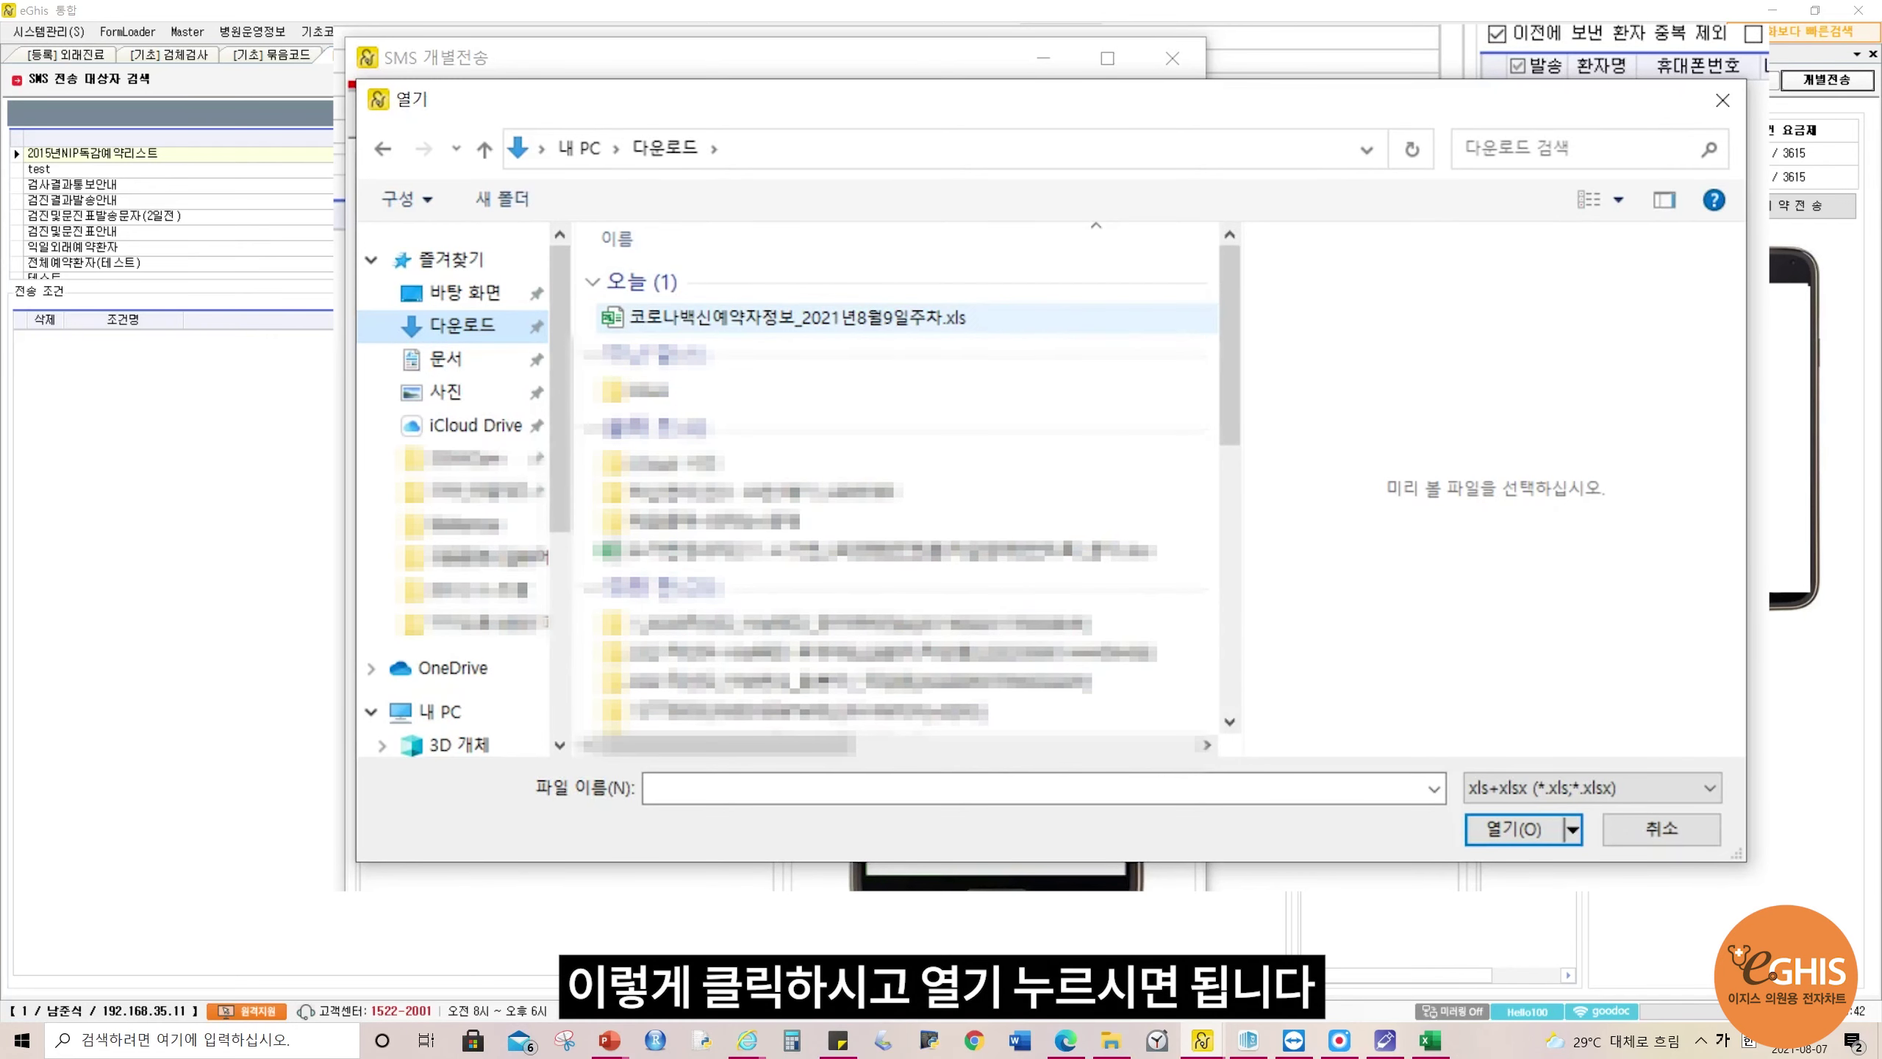
click(893, 317)
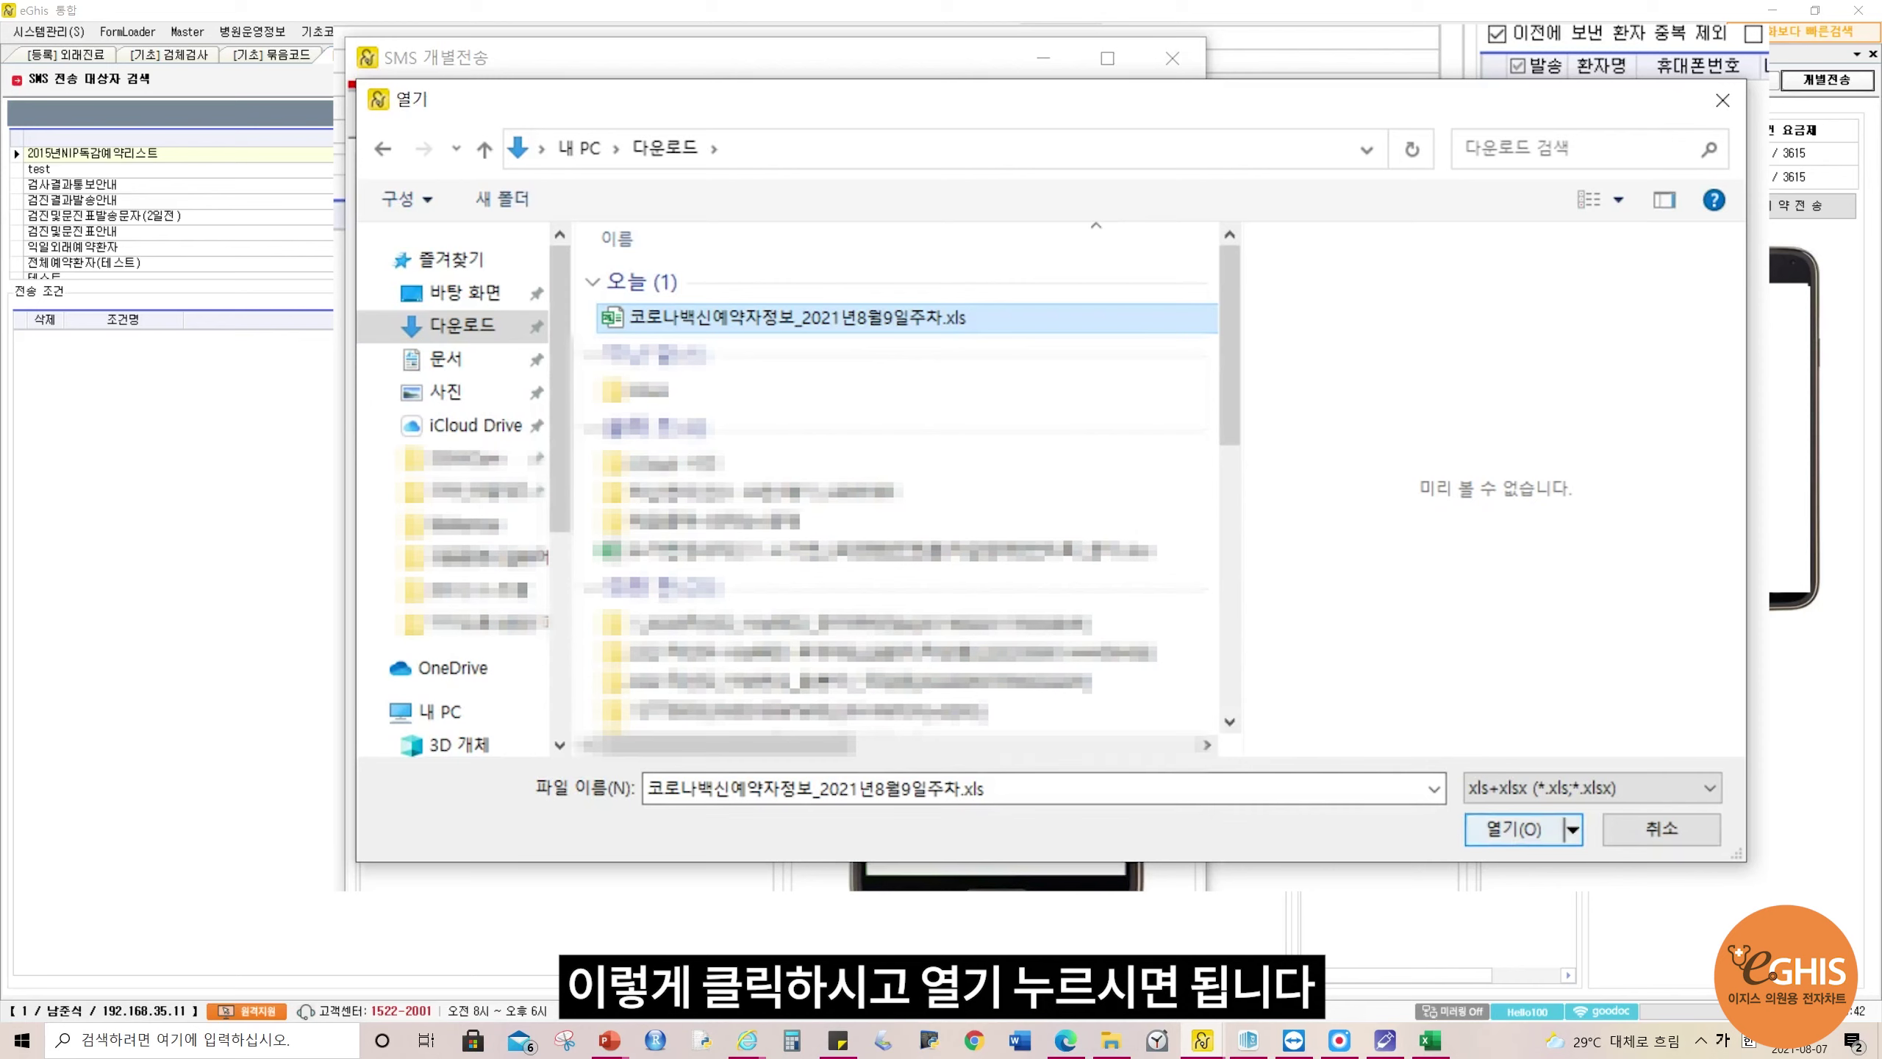
click(1514, 828)
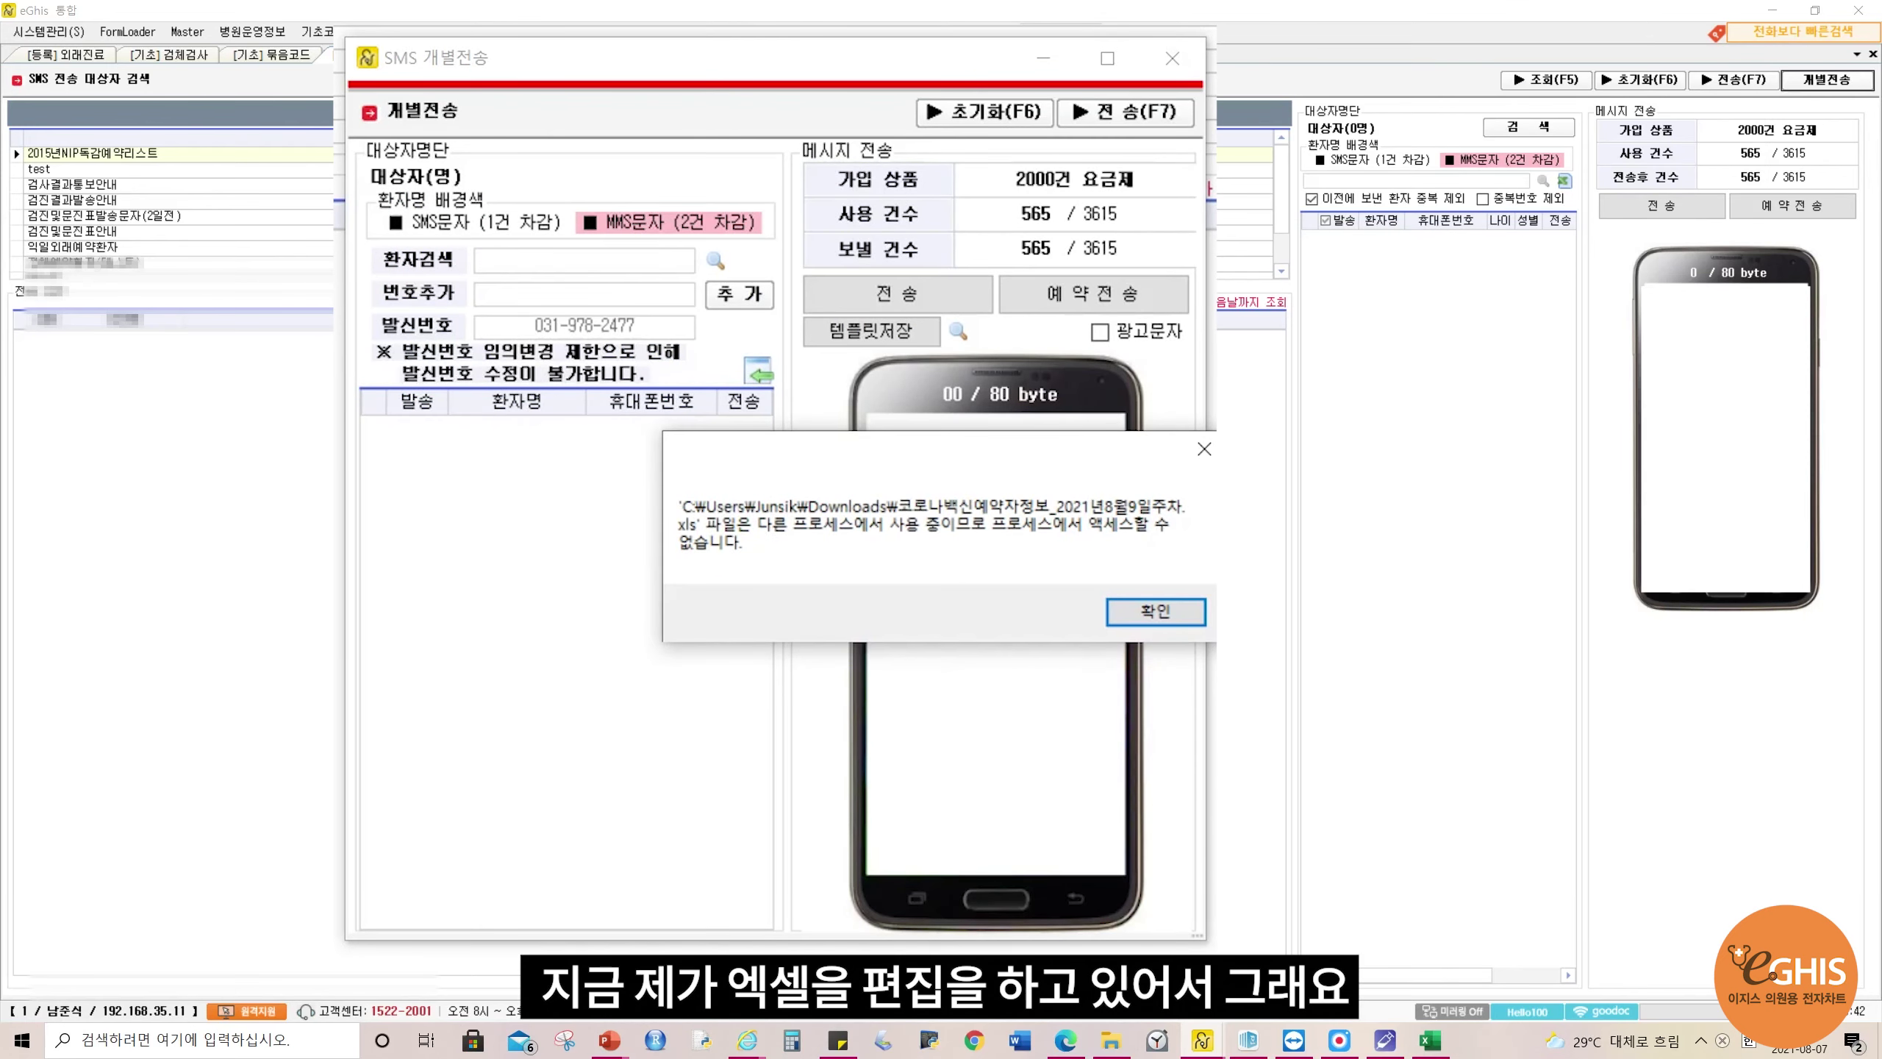
- Close the reservation workbook in Excel, then import 코로나백신예약자정보_2021년8월9일주차.xlsx from 다운로드 as the recipient list in eGhis
click(1428, 1040)
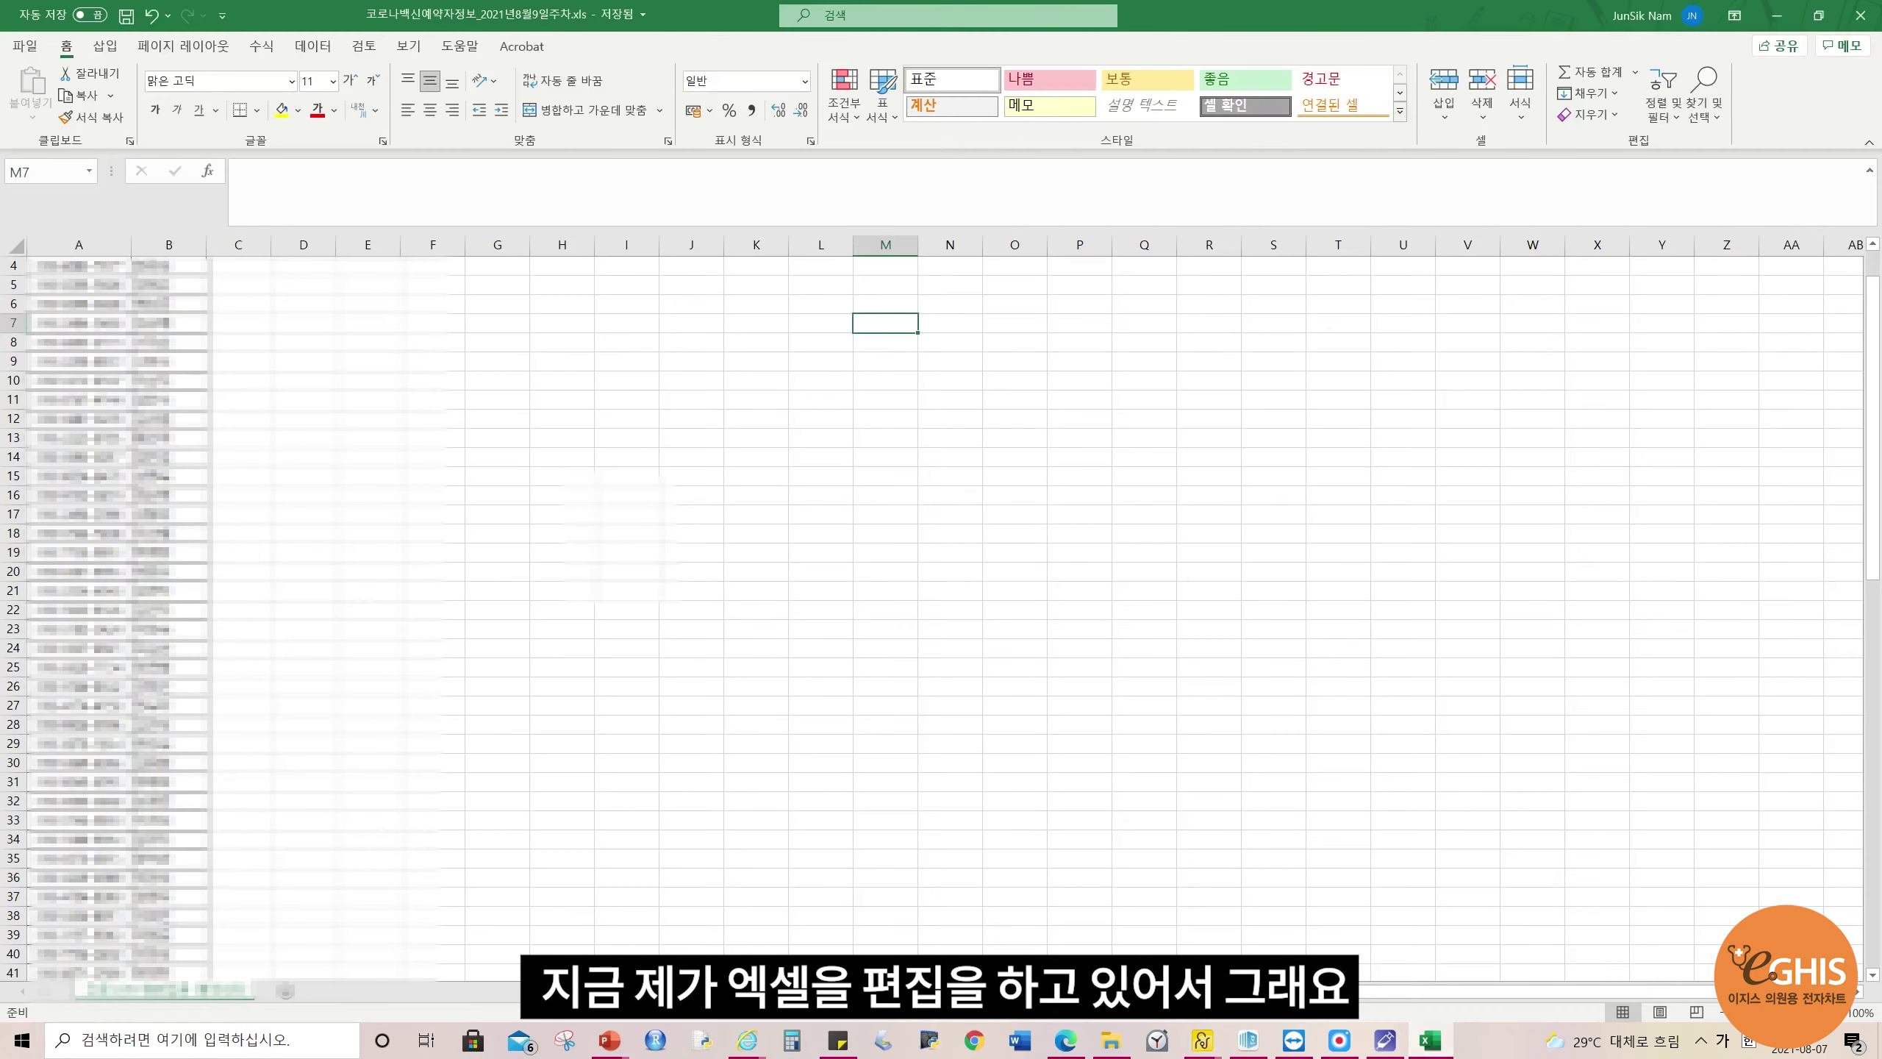
key(alt+F4)
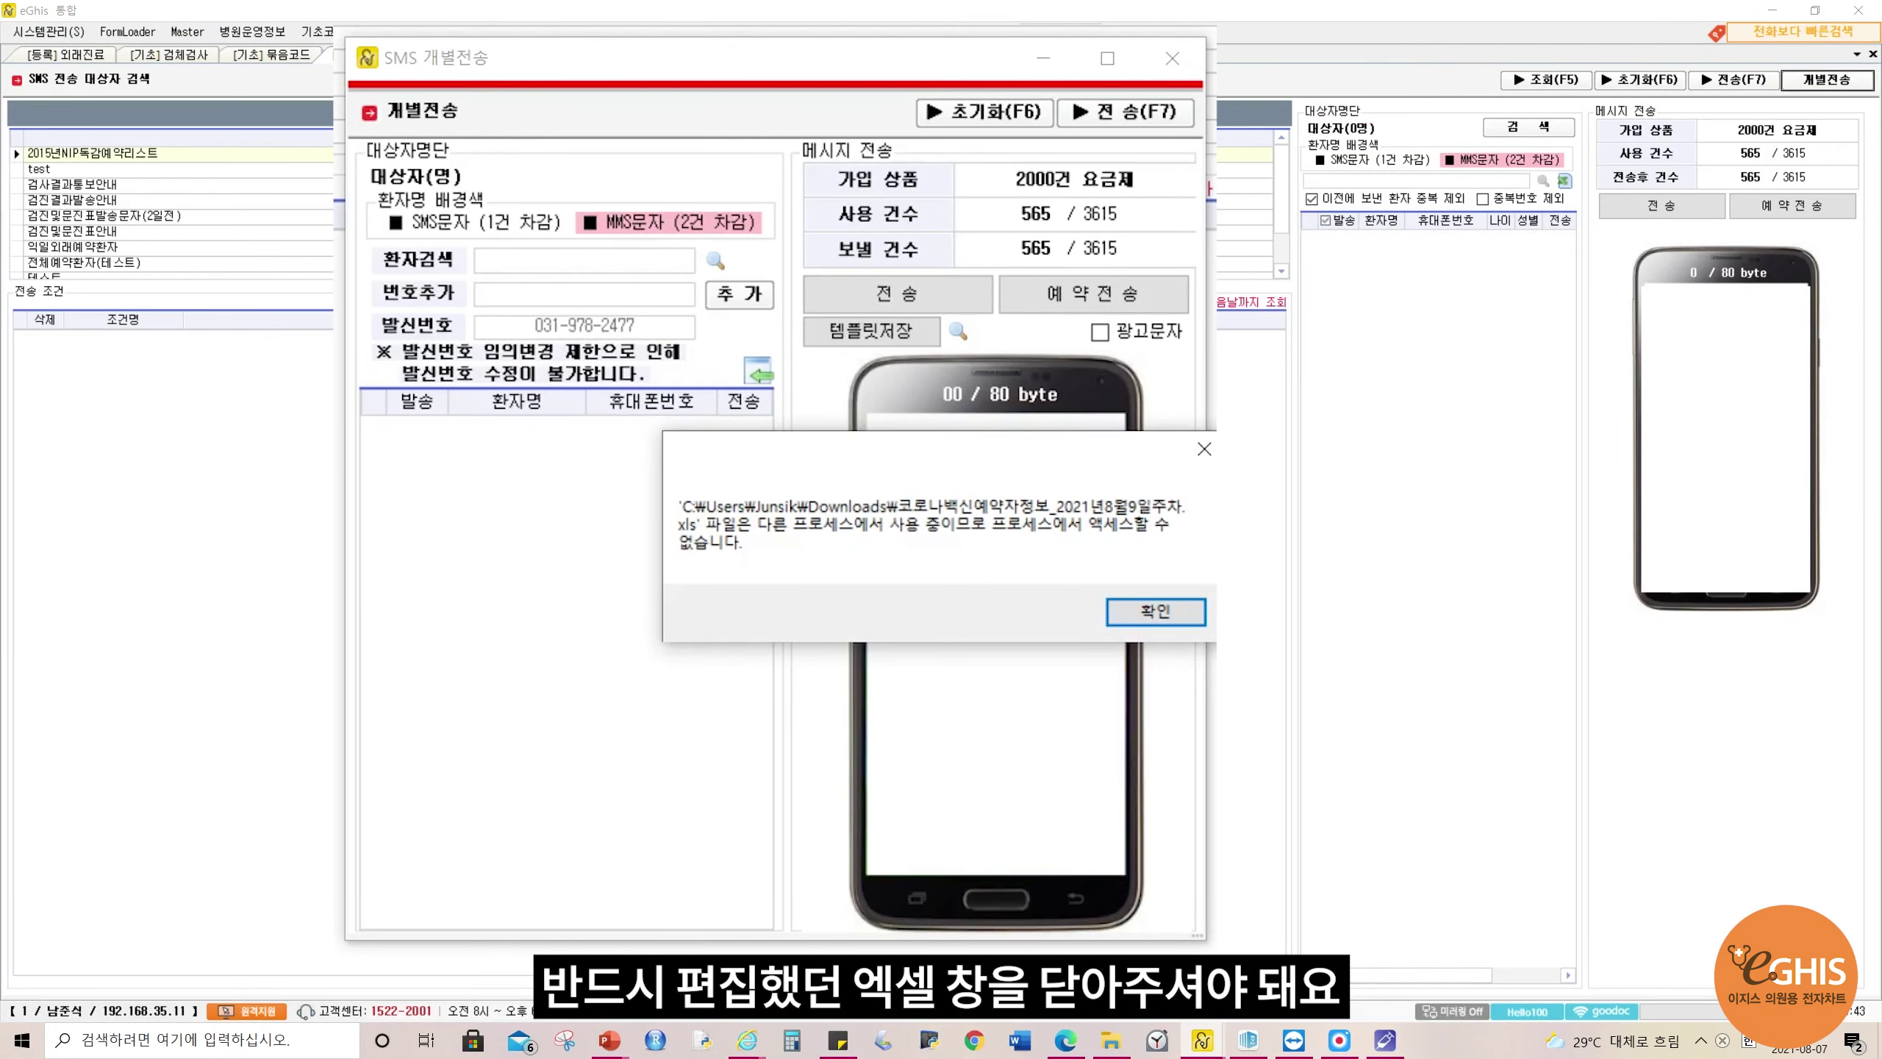
mouse_move(941, 449)
mouse_down()
mouse_move(643, 642)
mouse_move(648, 658)
mouse_up()
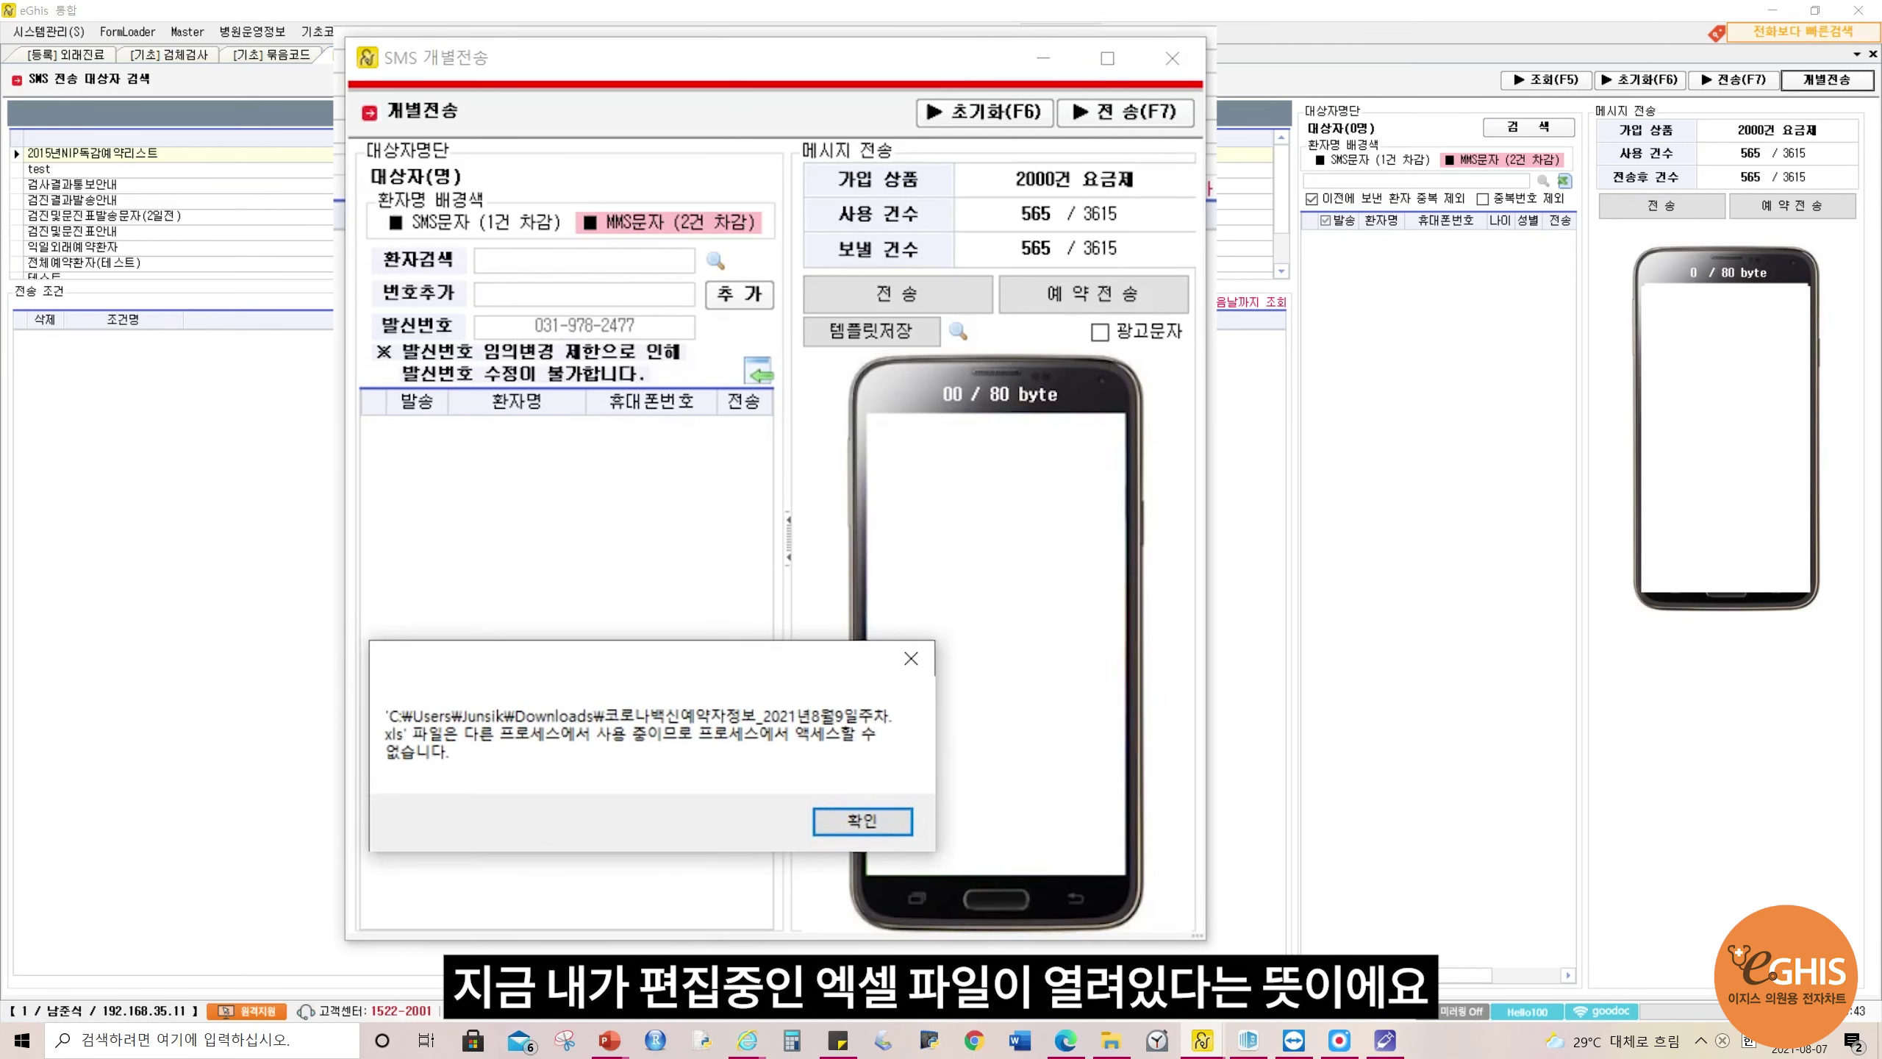
click(863, 821)
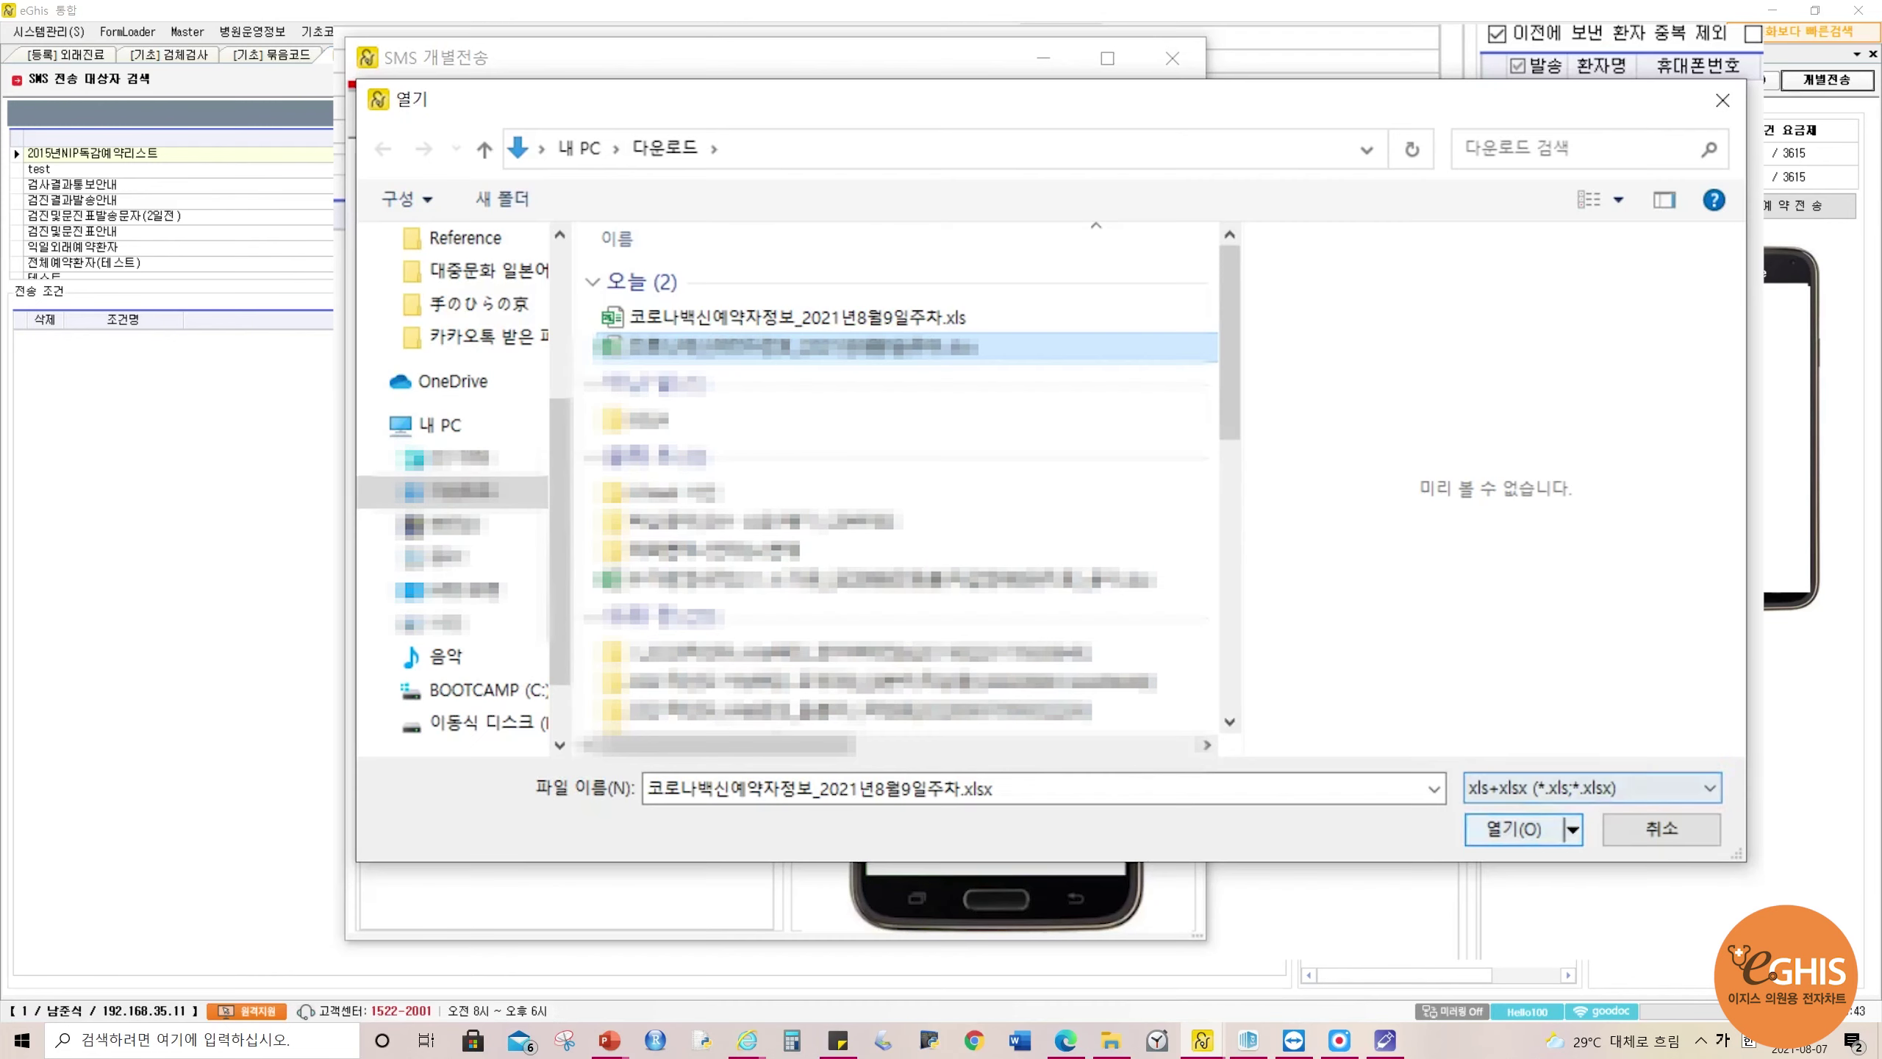
click(1514, 829)
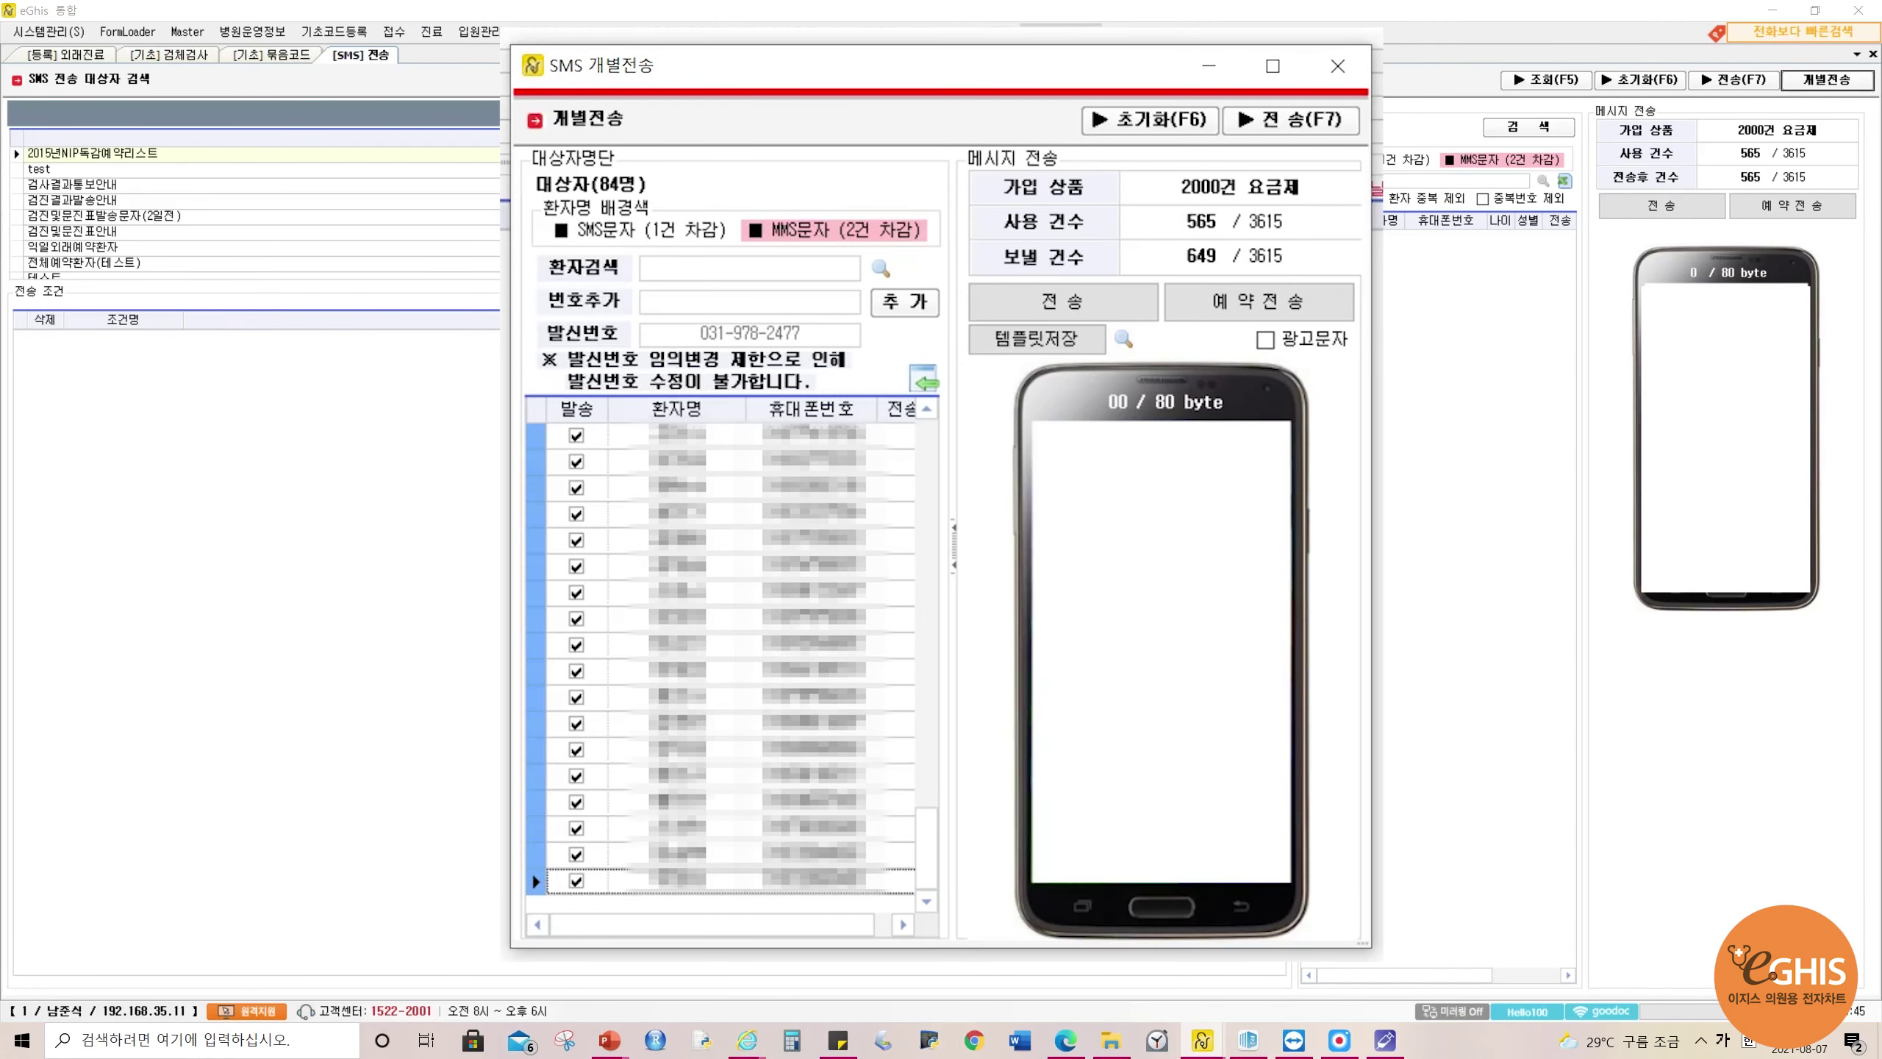
- Enter the message "코로나백신접종자는 ※꼭 신분증지참하시고 KF94마스크를 착용하시고 내원바랍니다.보호자도 KF94마스크는 필수로 착용해야합니다.(덴탈,천마스크등불가) -연세미소내과-" for the imported recipients
click(1037, 436)
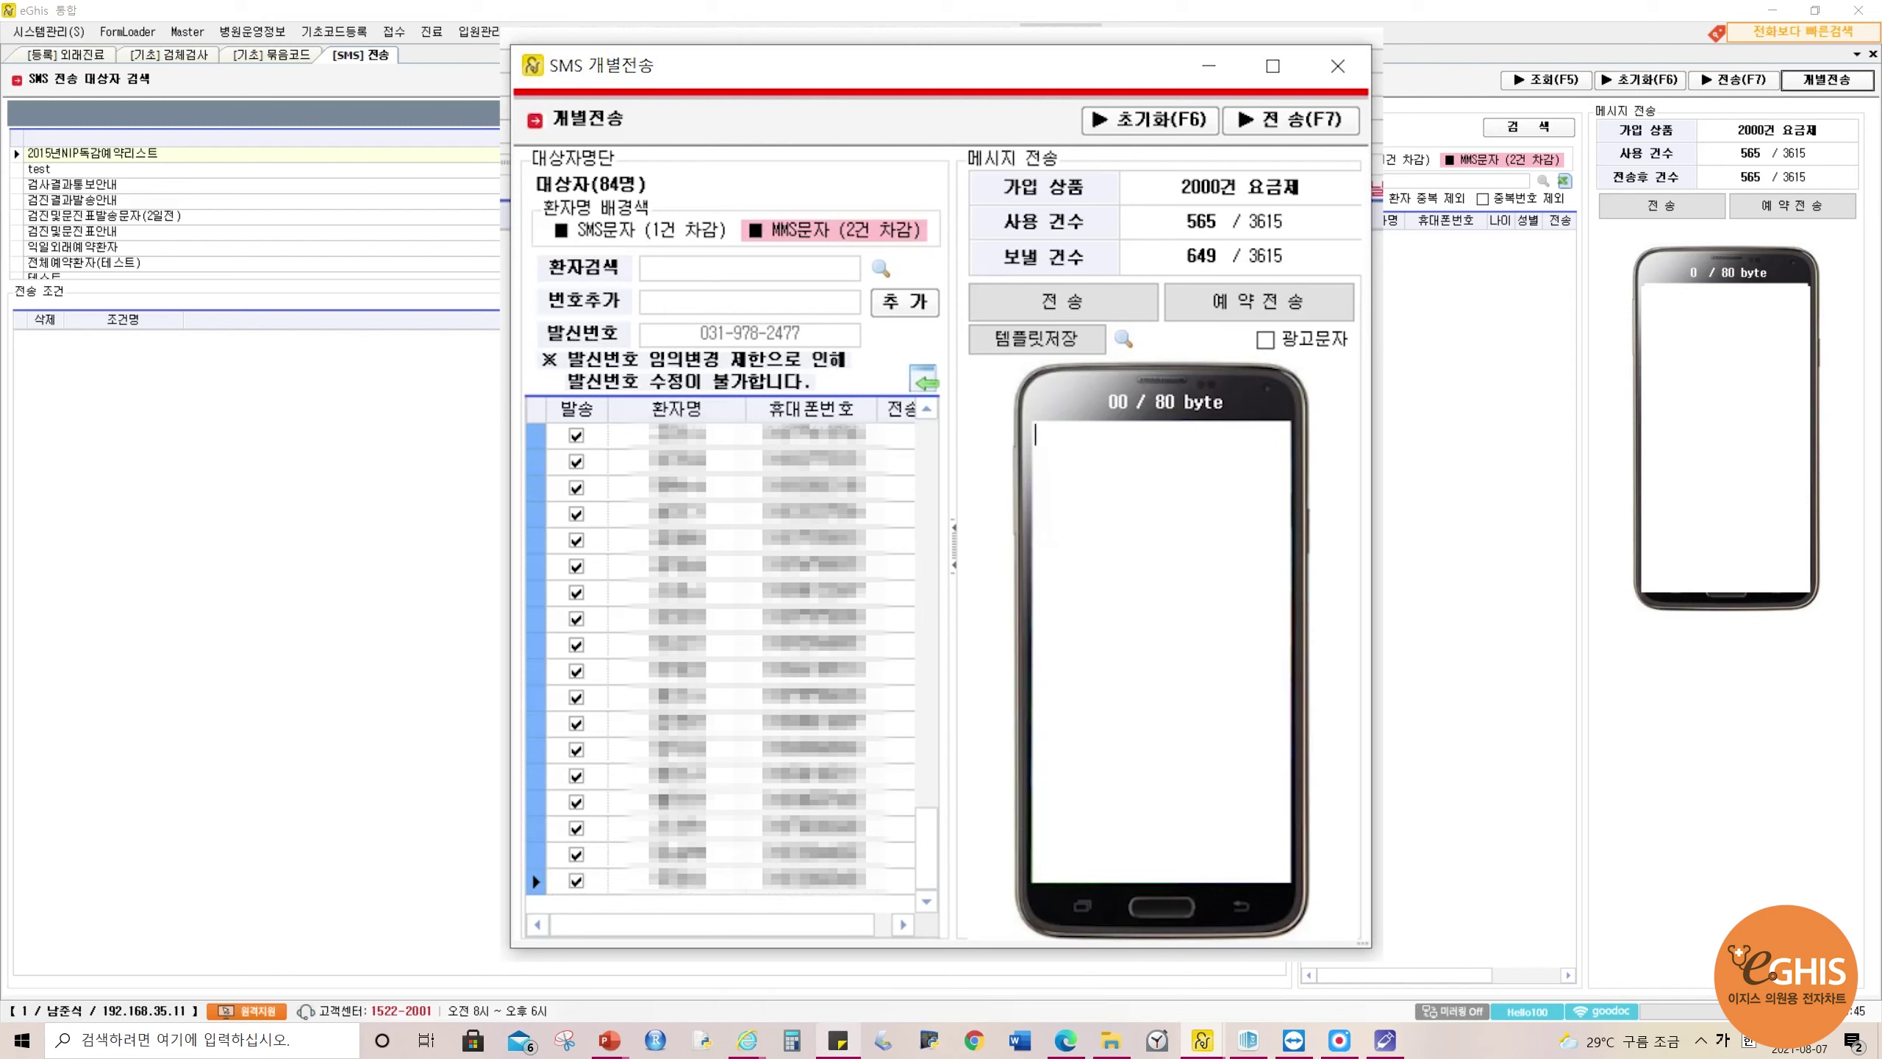
click(838, 1041)
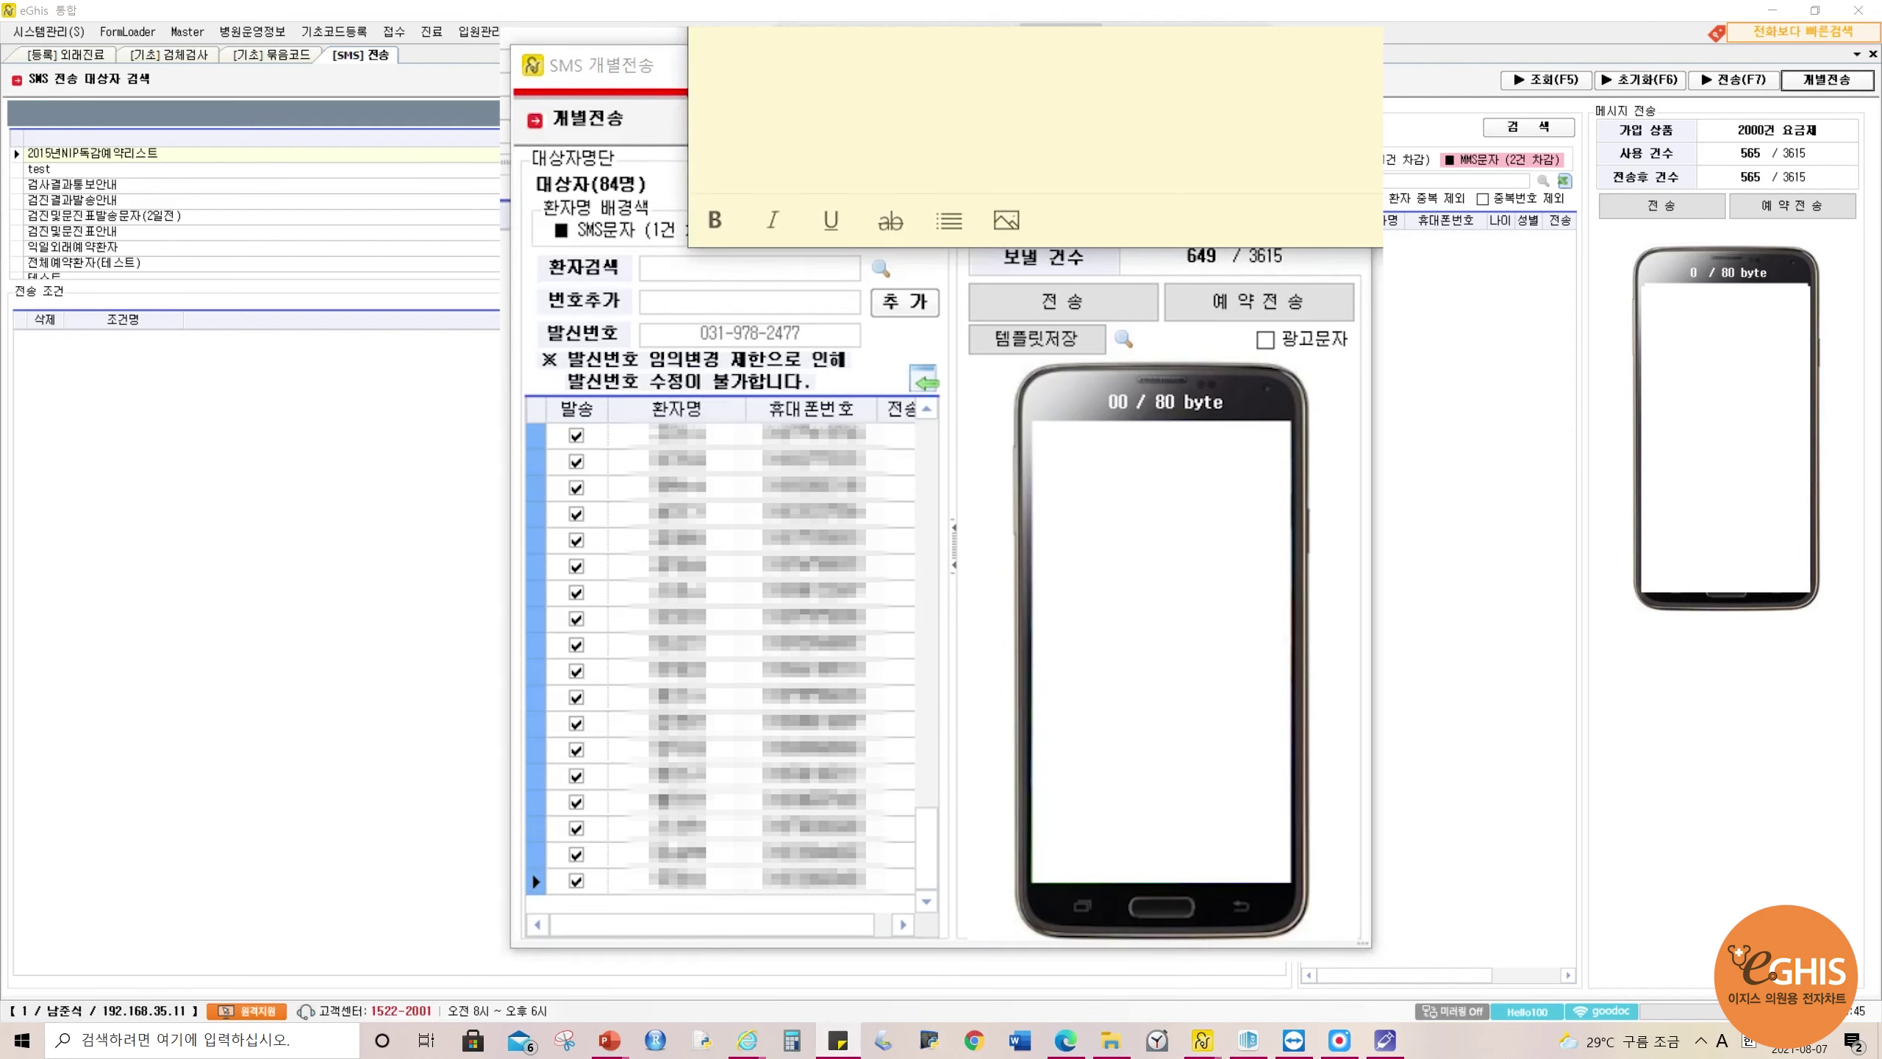
click(1038, 436)
text(코로나백신접종자는 ※꼭 신분증지참하시고 KF94마스크를 착용하시고 내원바랍니다.보호자도KF94마스크는 필수로 착용해야합니다.(덴탈,천마스크등불가) -연세미소내과-)
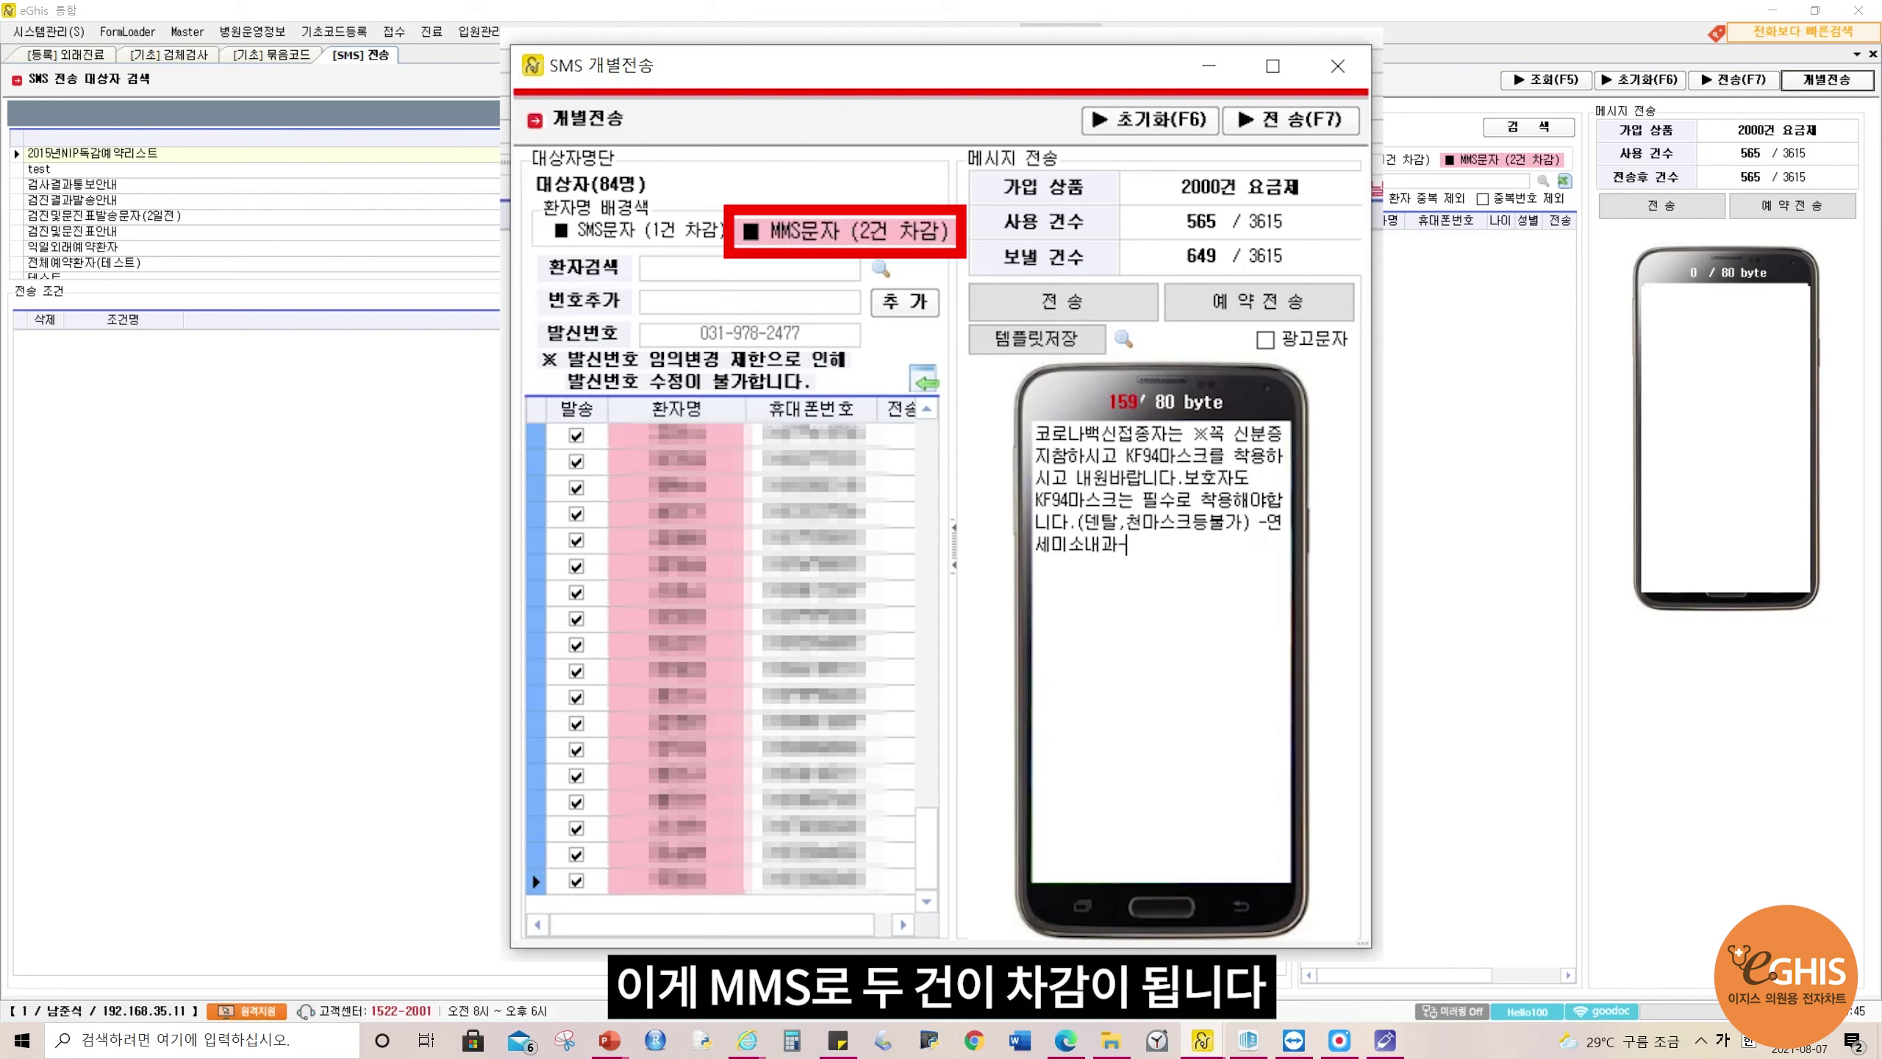
drag(1126, 544, 1035, 434)
click(1126, 544)
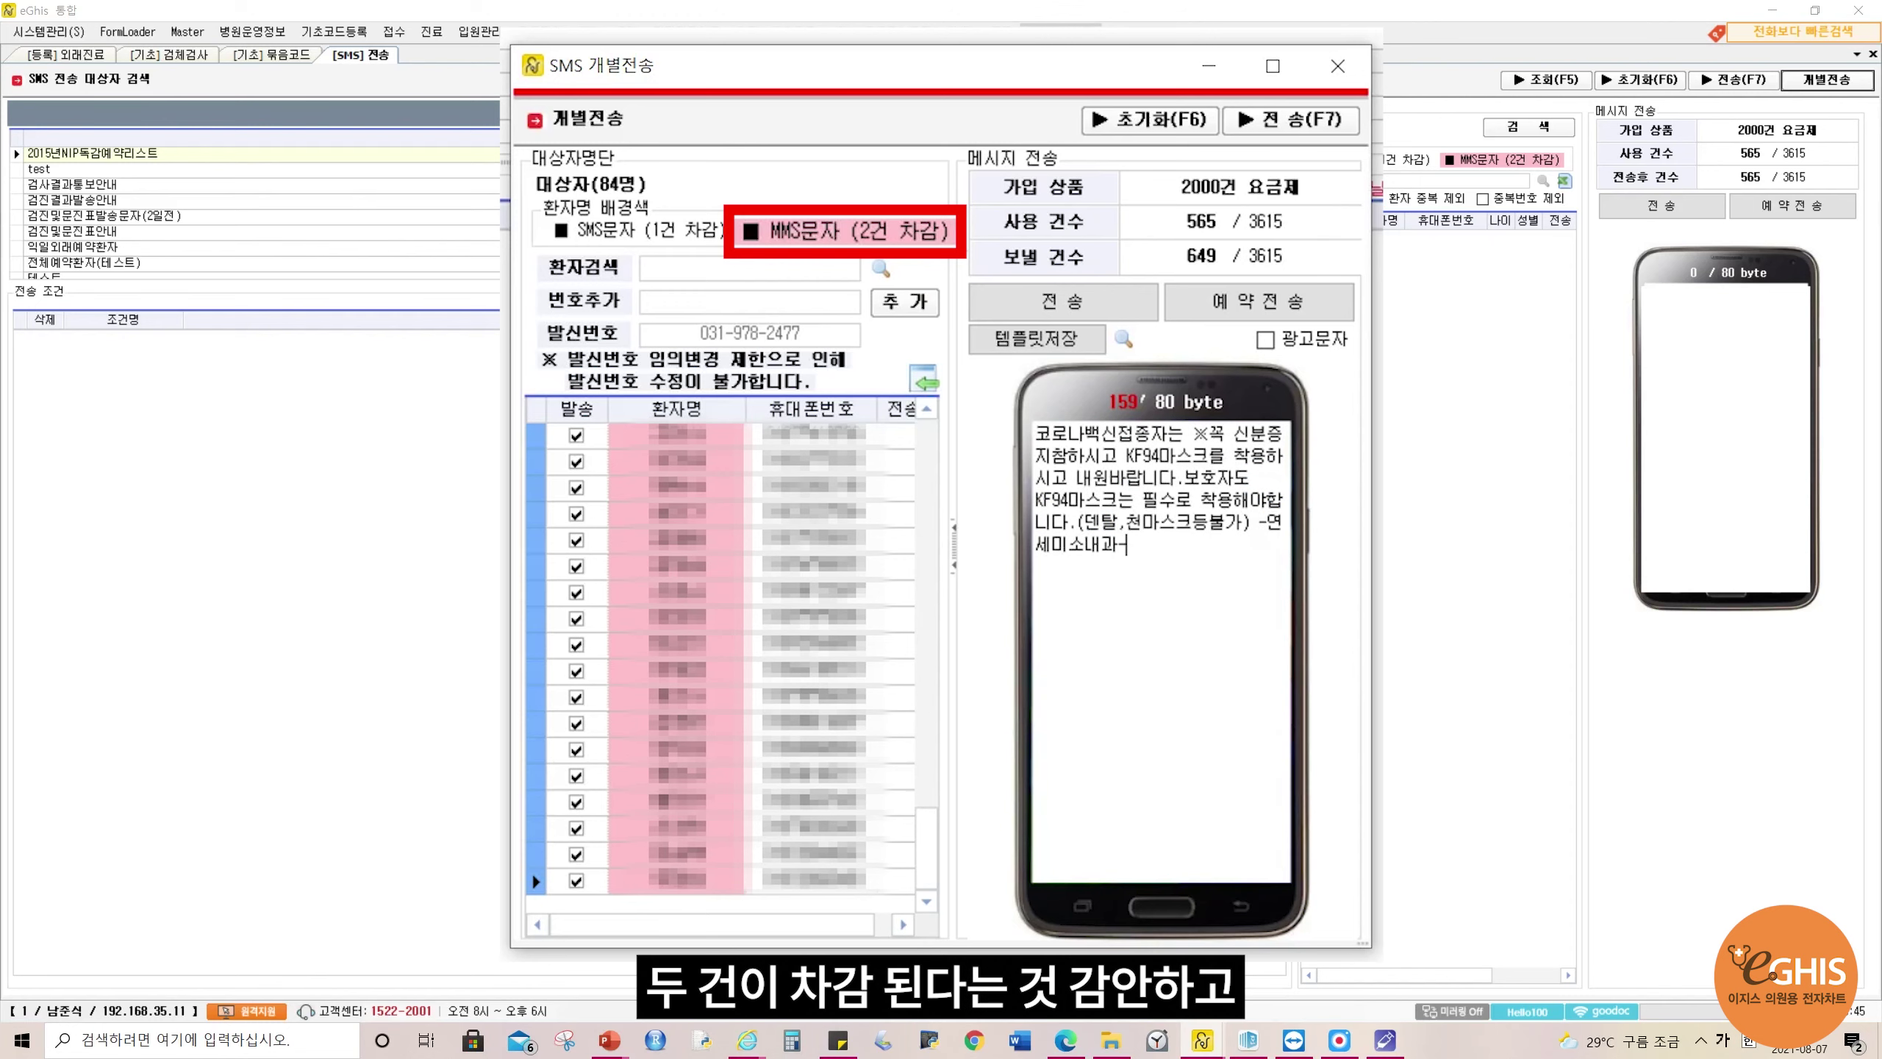
- Review the imported recipient list from start to end and check the message wording about bringing ID and wearing KF94 masks
mouse_move(926, 847)
mouse_down()
mouse_move(926, 459)
mouse_move(926, 848)
mouse_up()
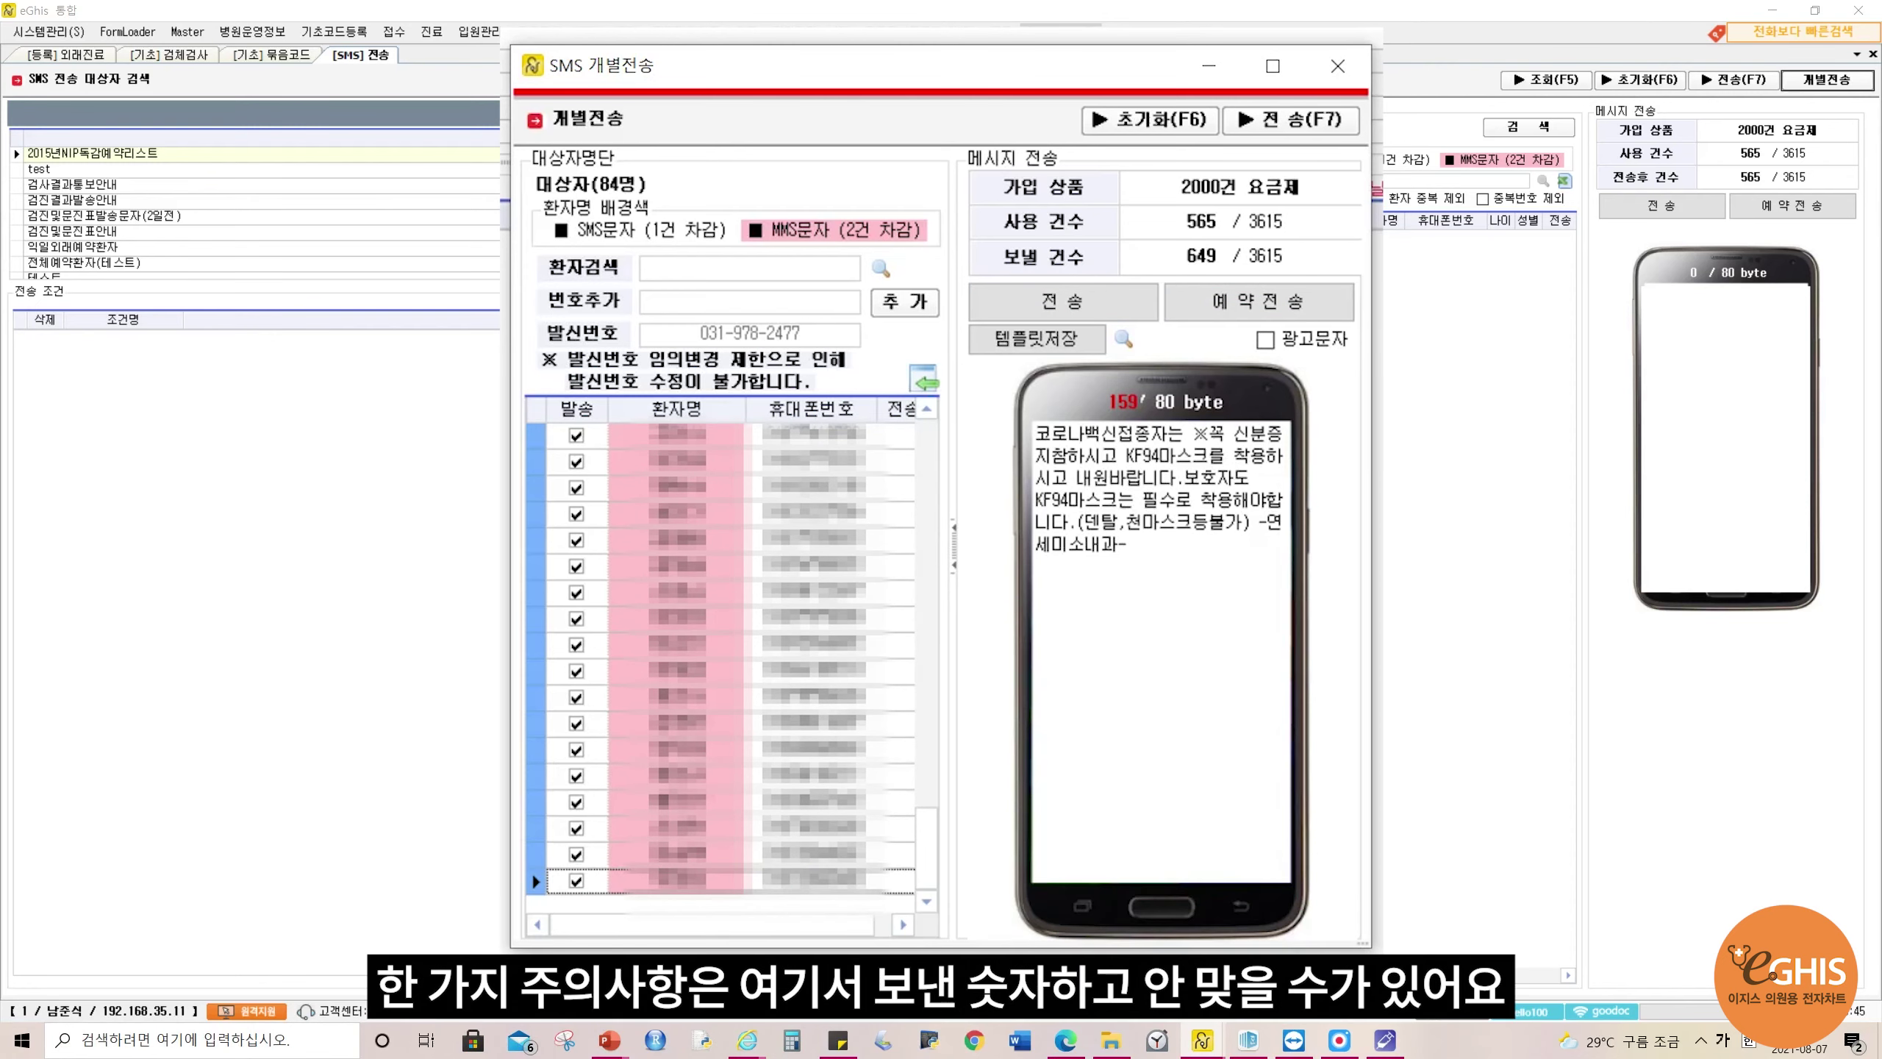
scroll(721, 659, up, 20)
scroll(720, 660, down, 20)
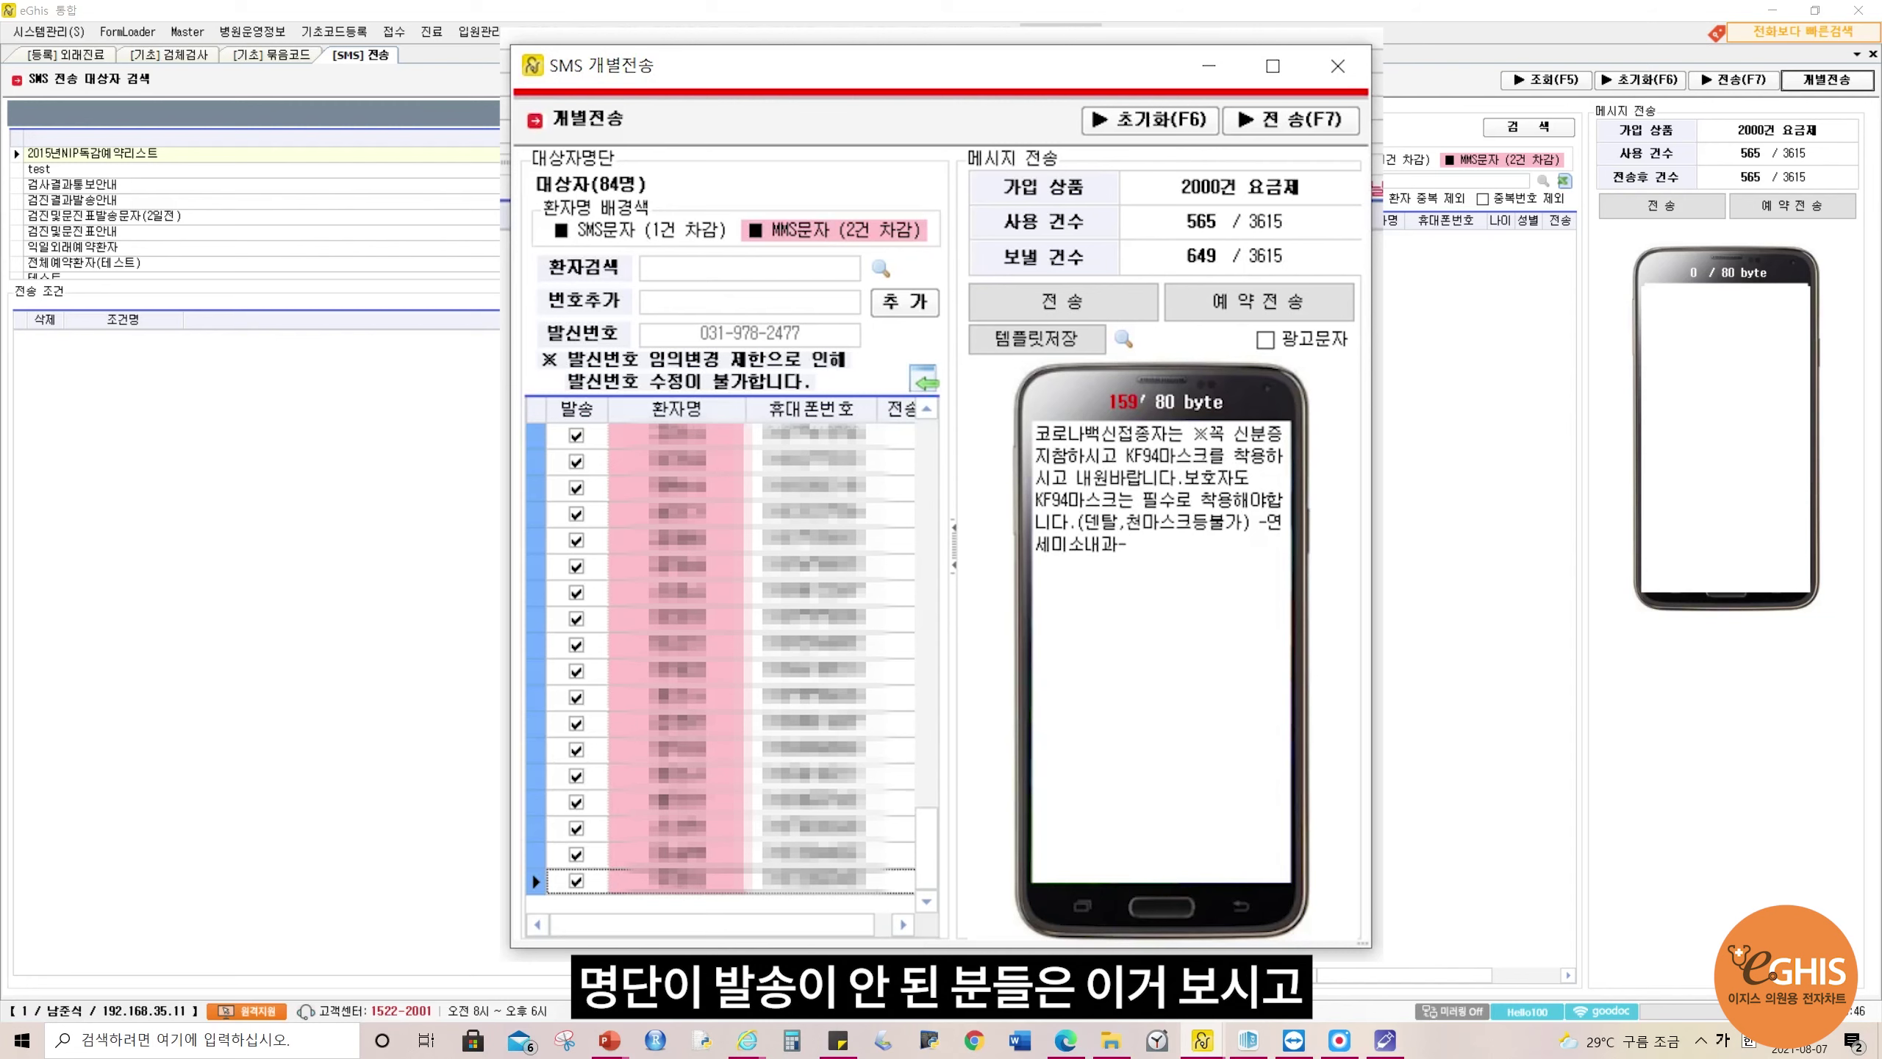
drag(926, 847, 926, 460)
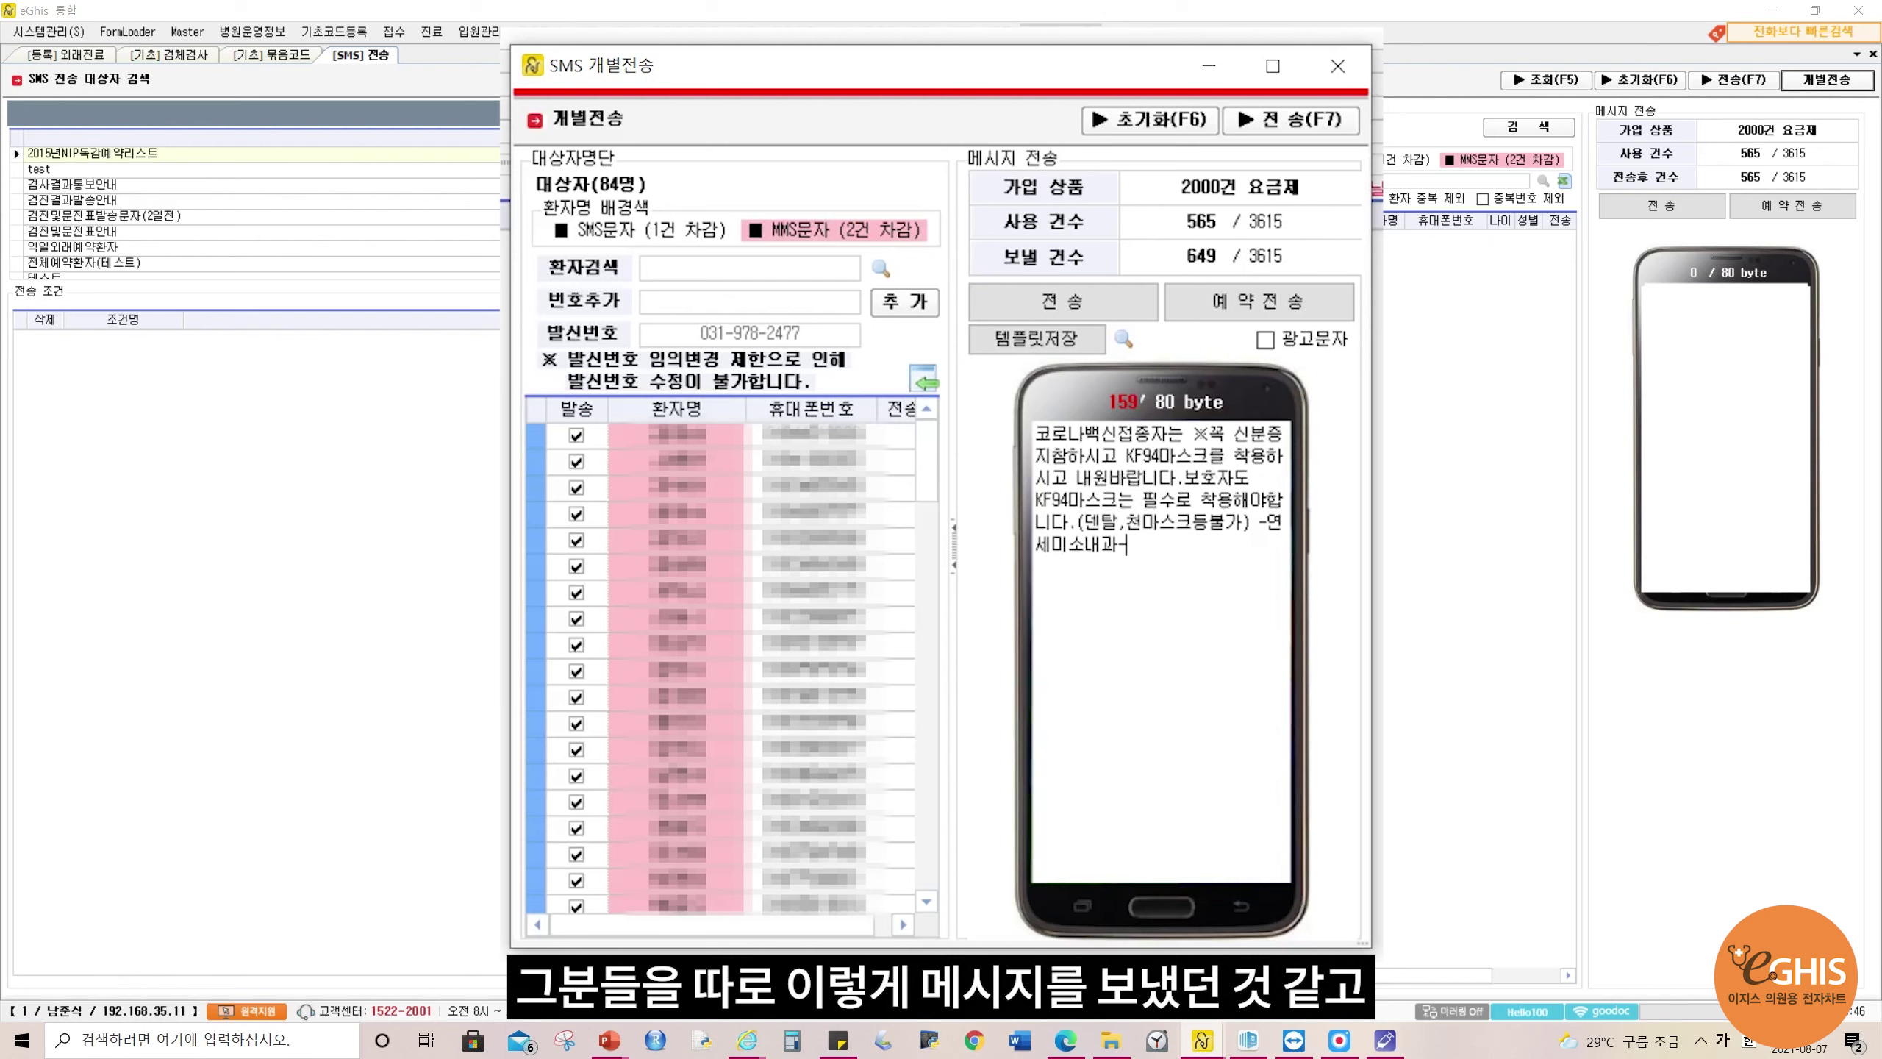
key(ctrl+a)
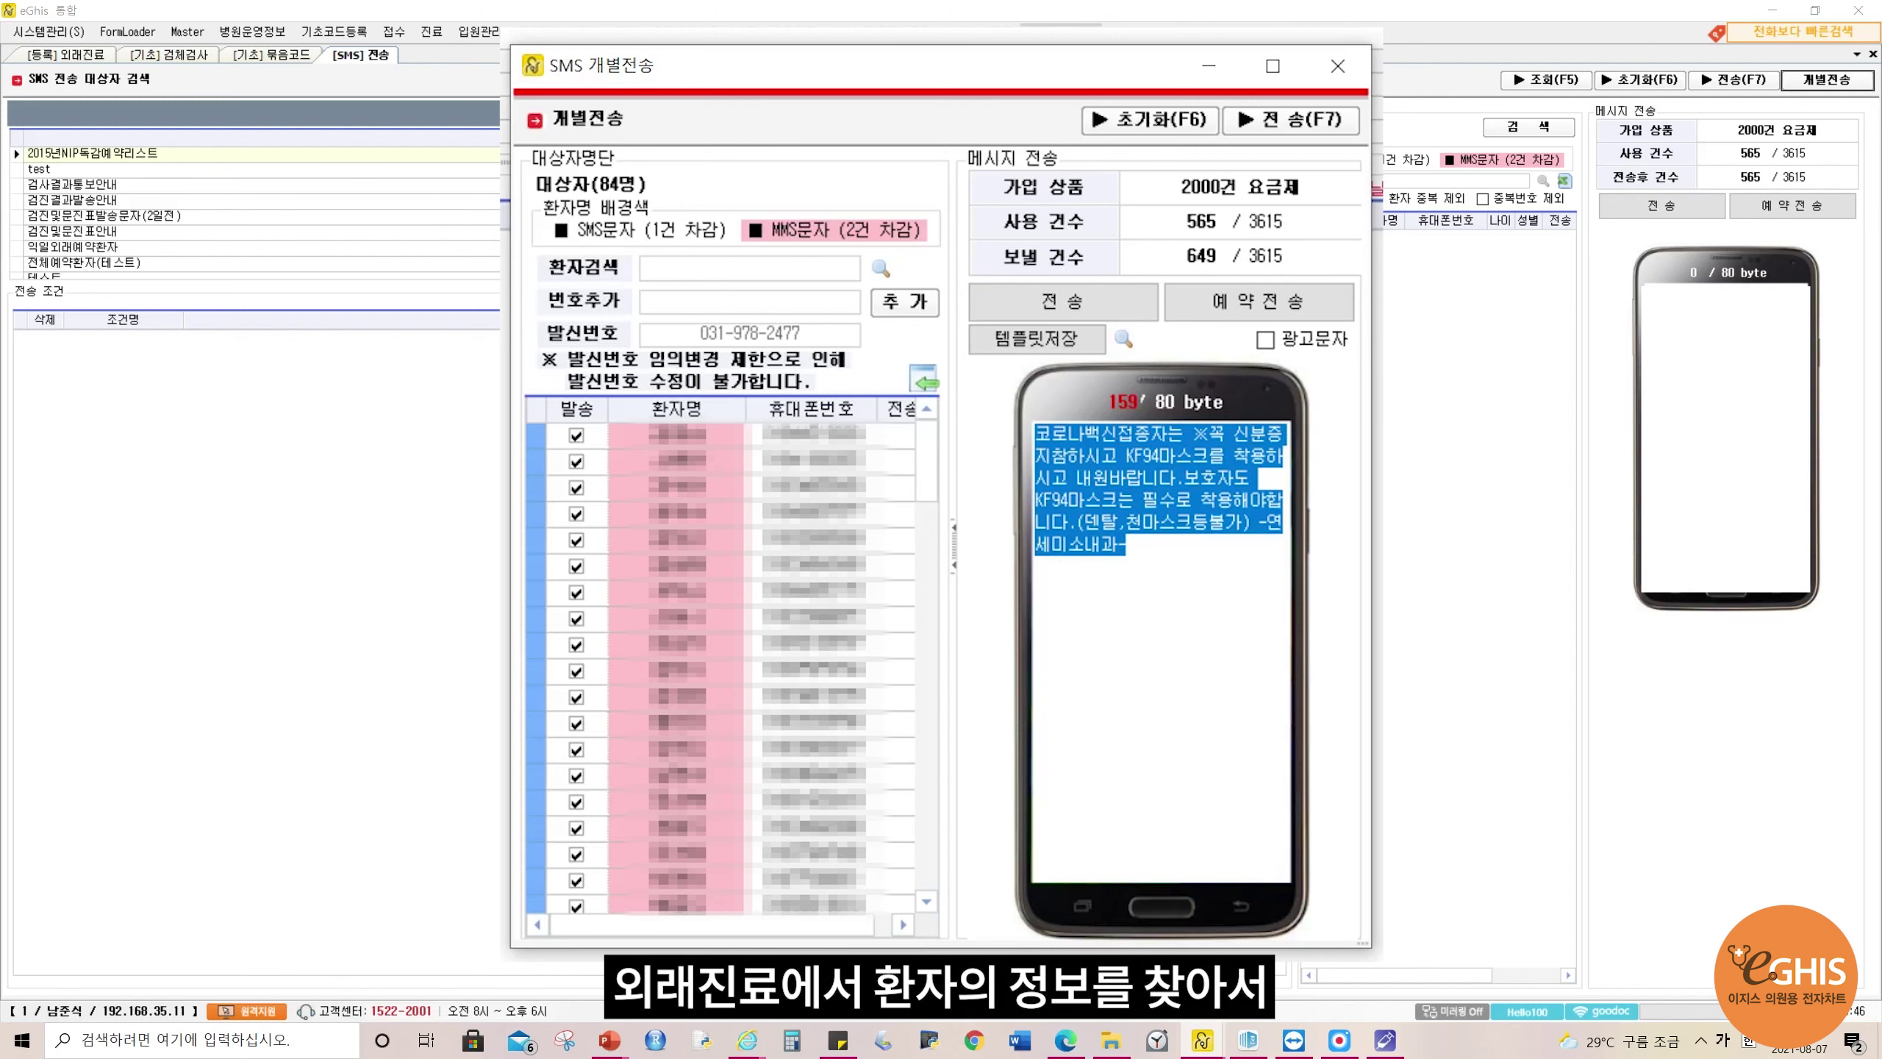
scroll(720, 666, down, 20)
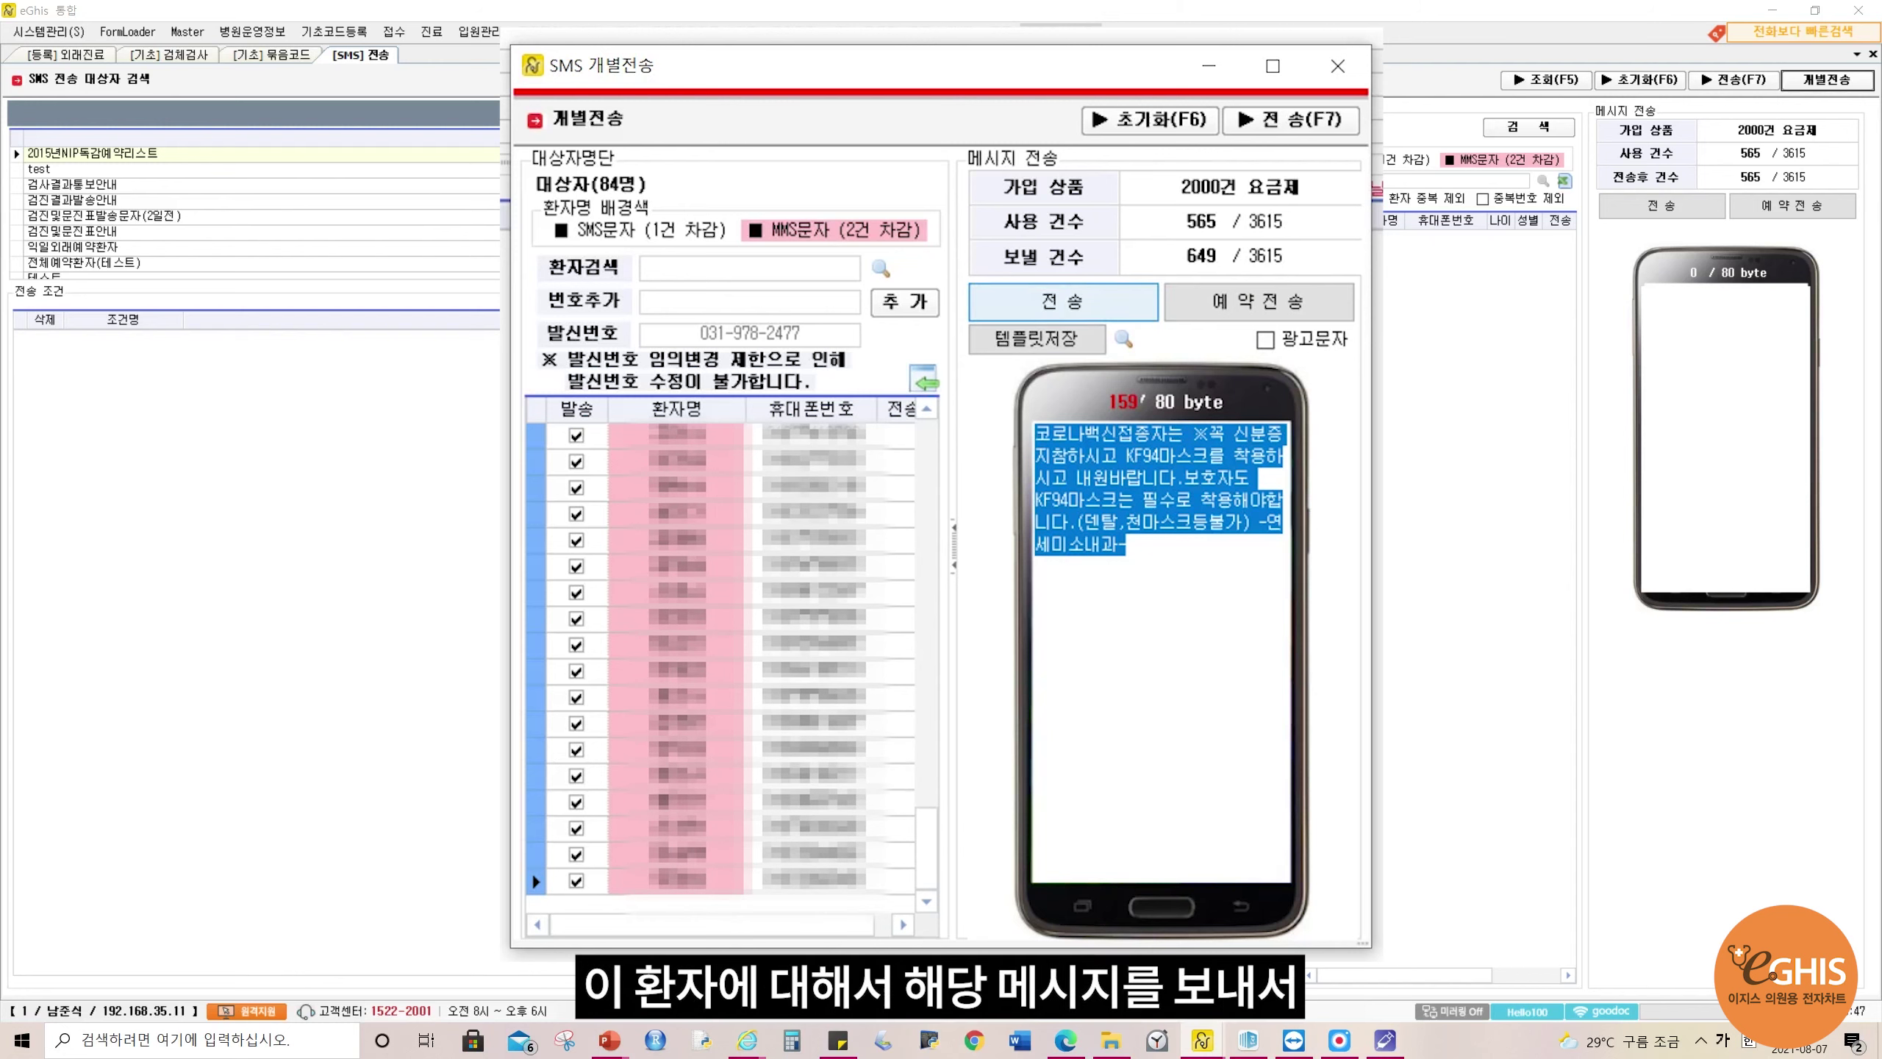
drag(1036, 435, 1133, 546)
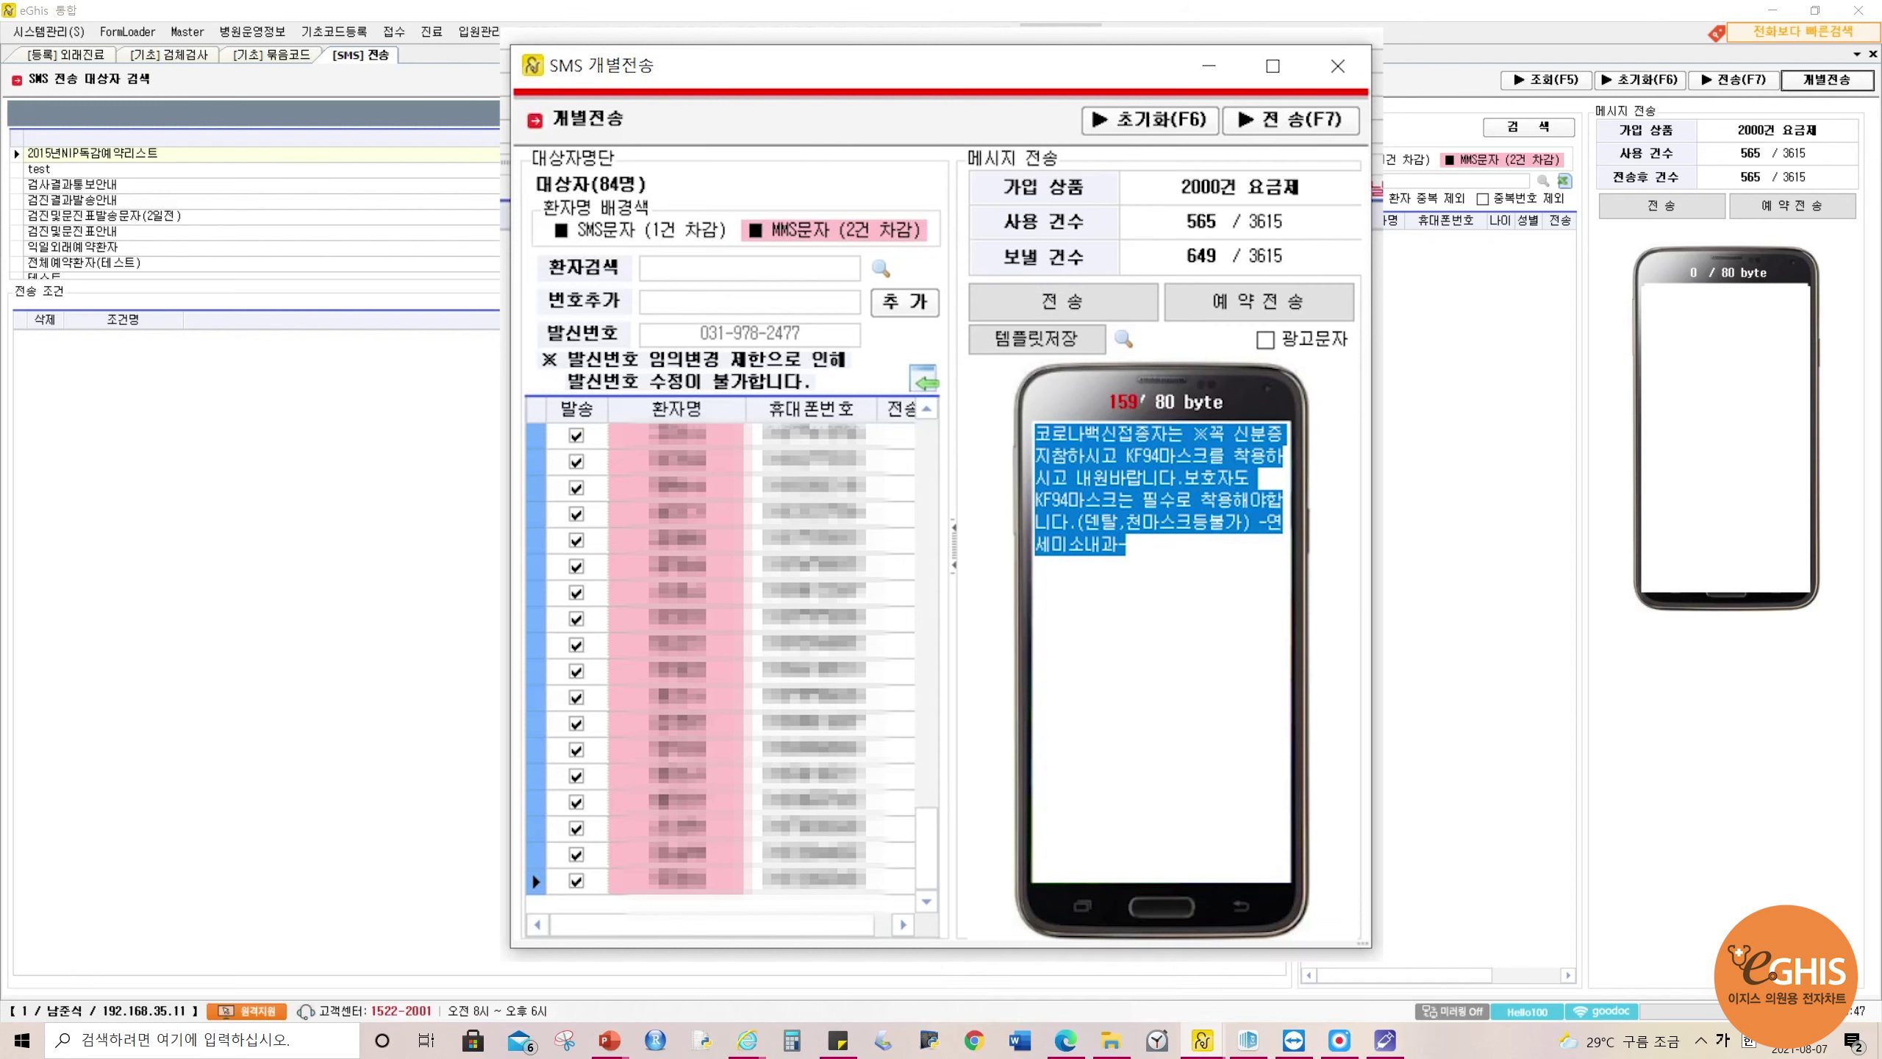
click(1126, 544)
drag(1234, 434, 1192, 435)
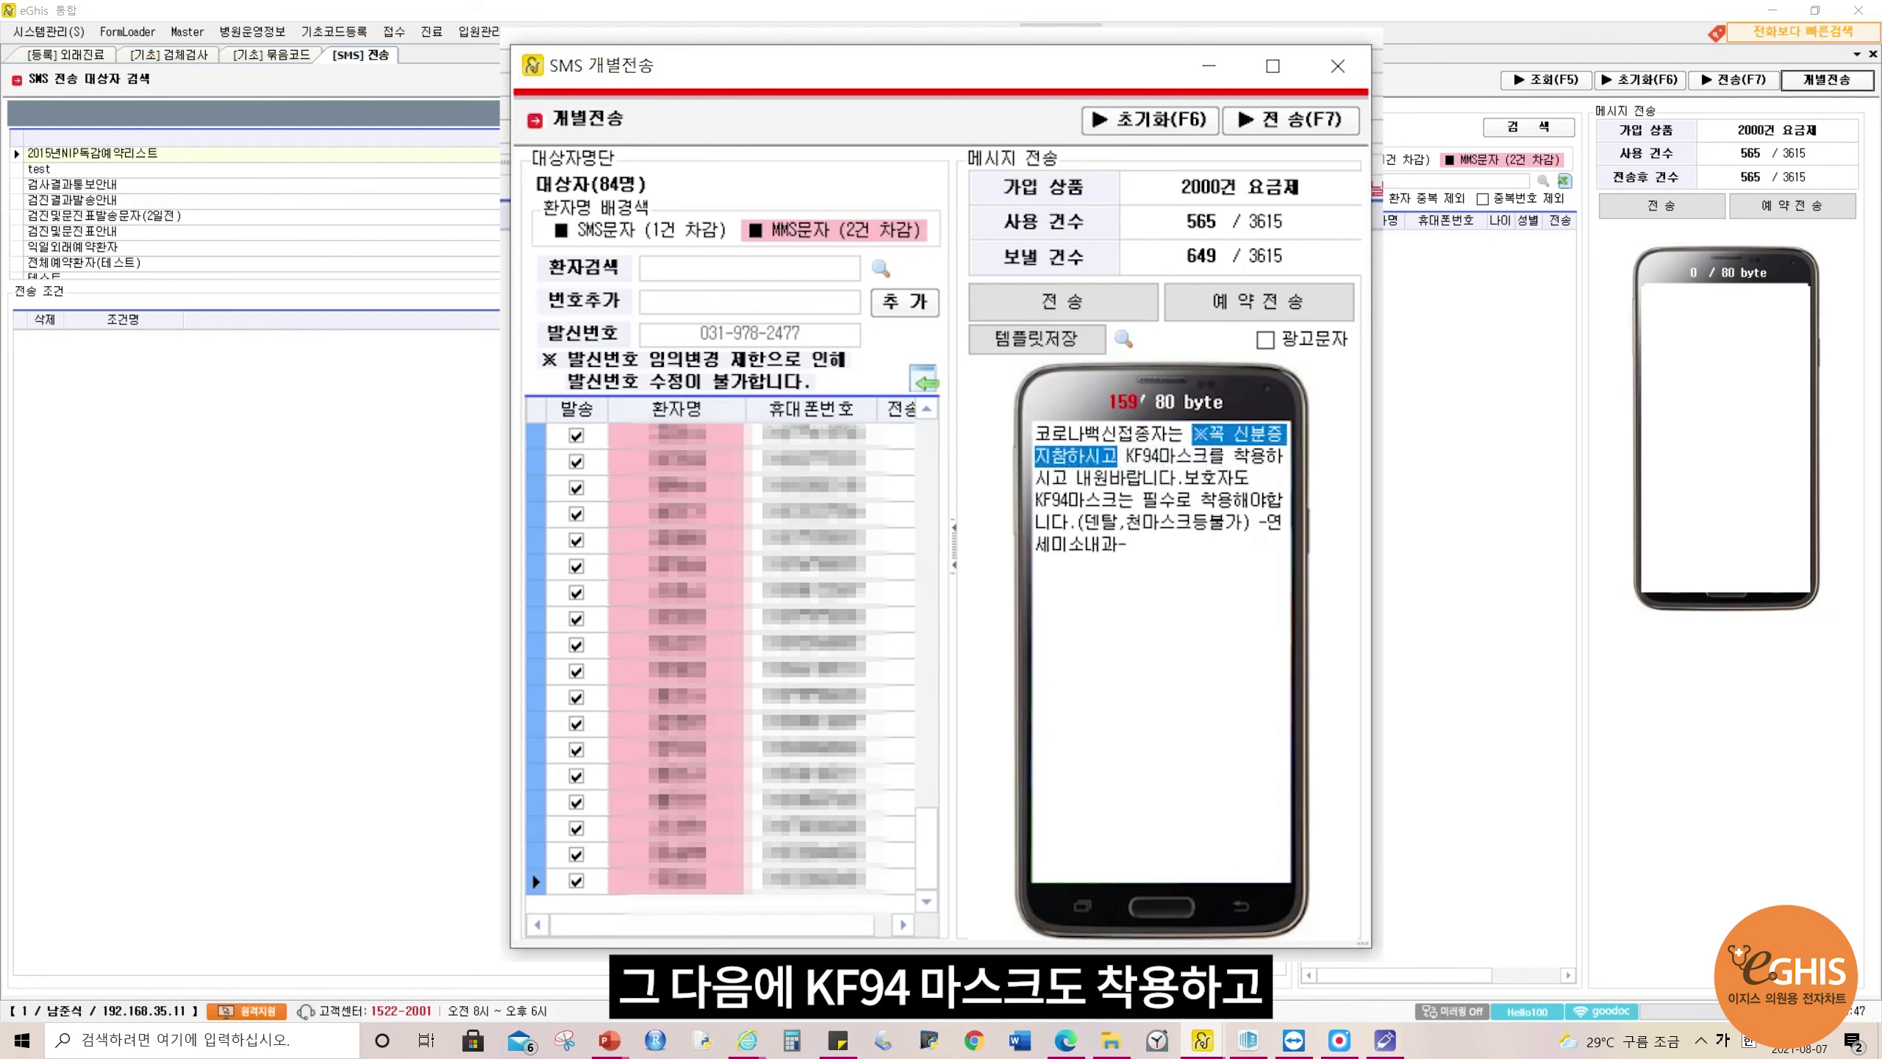